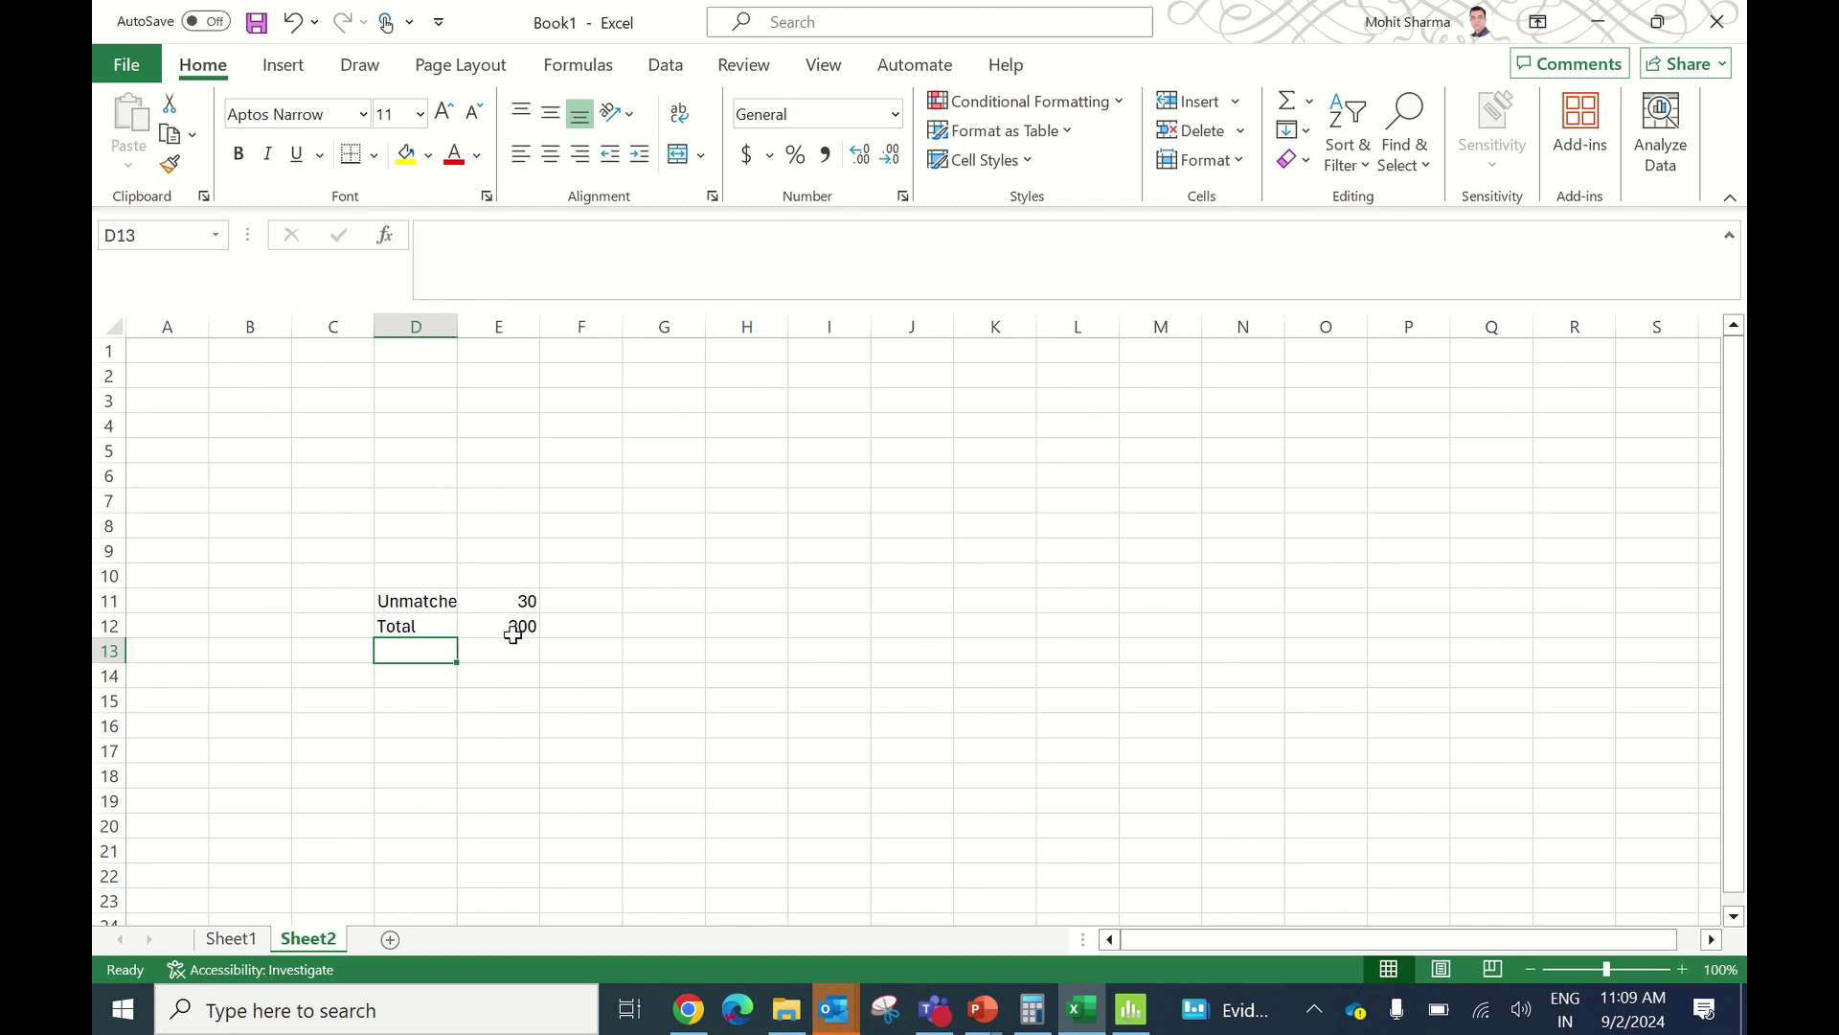
# Step: Enter =NORMSINV(1-(E11/E12))+1.5 in E15 to compute the sigma level 2.536433
pyautogui.click(521, 701)
pyautogui.write('=')
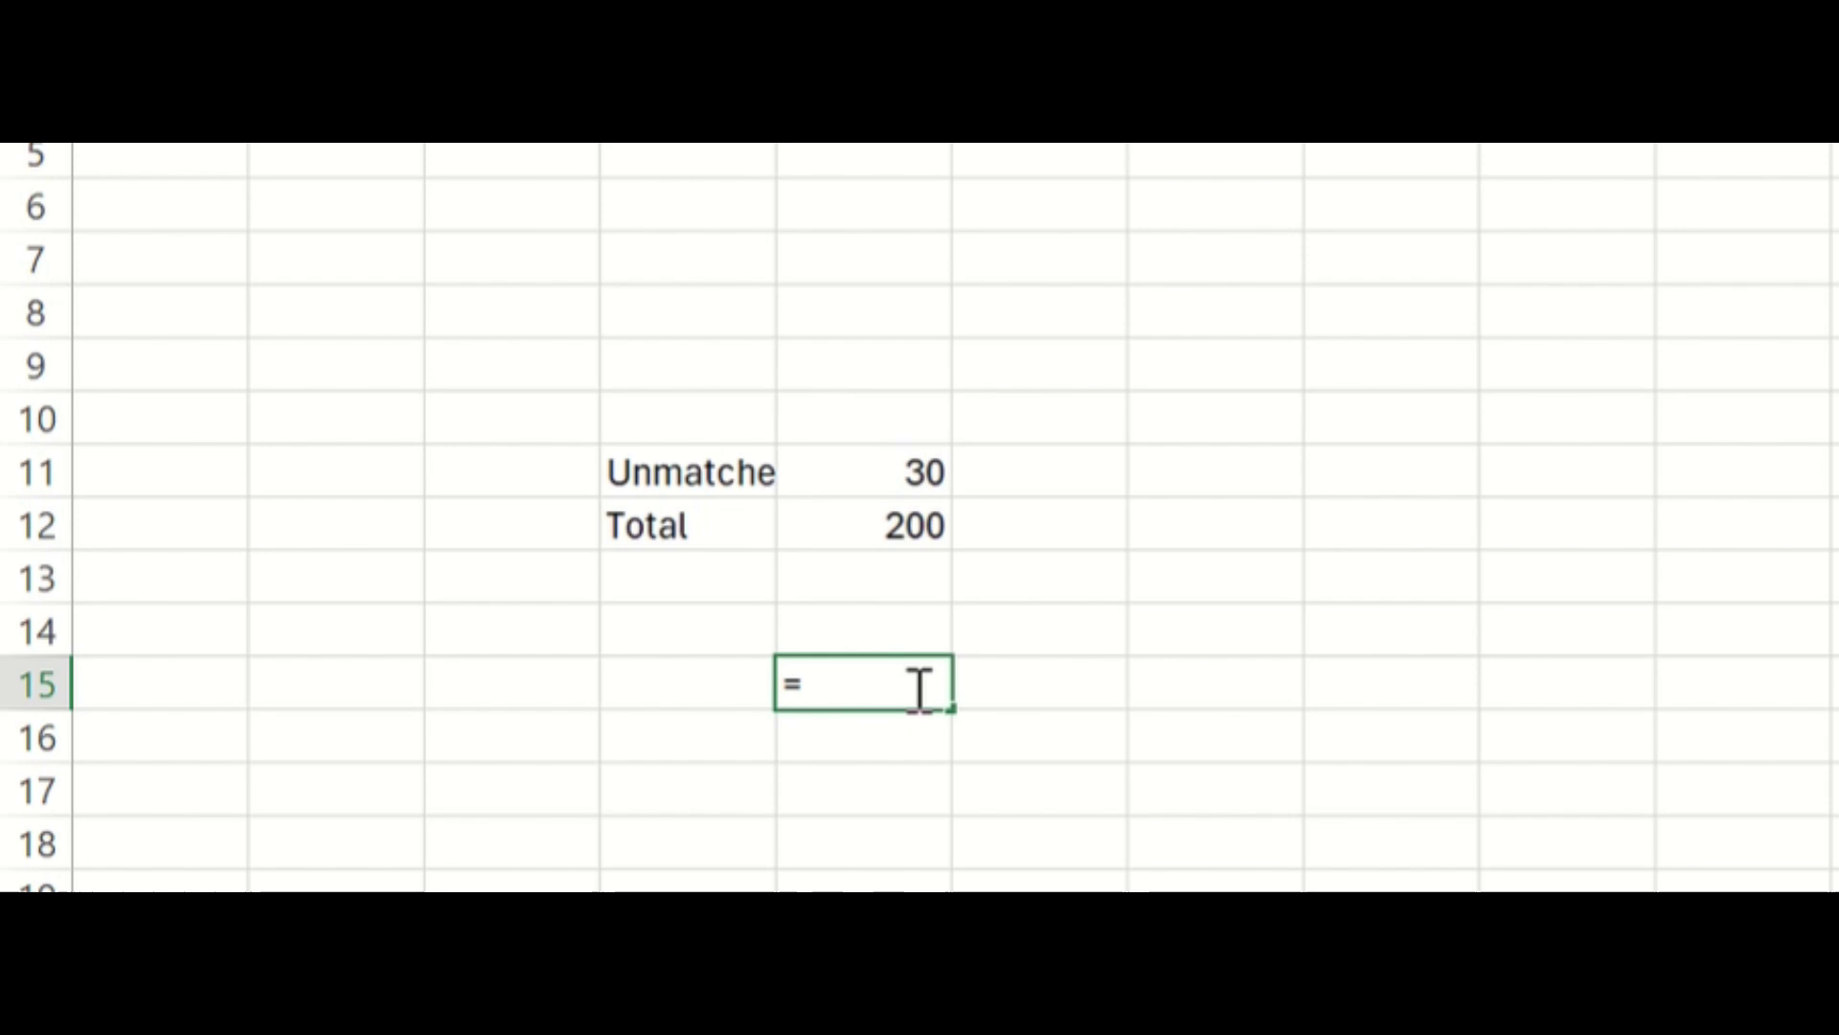
pyautogui.write('norms')
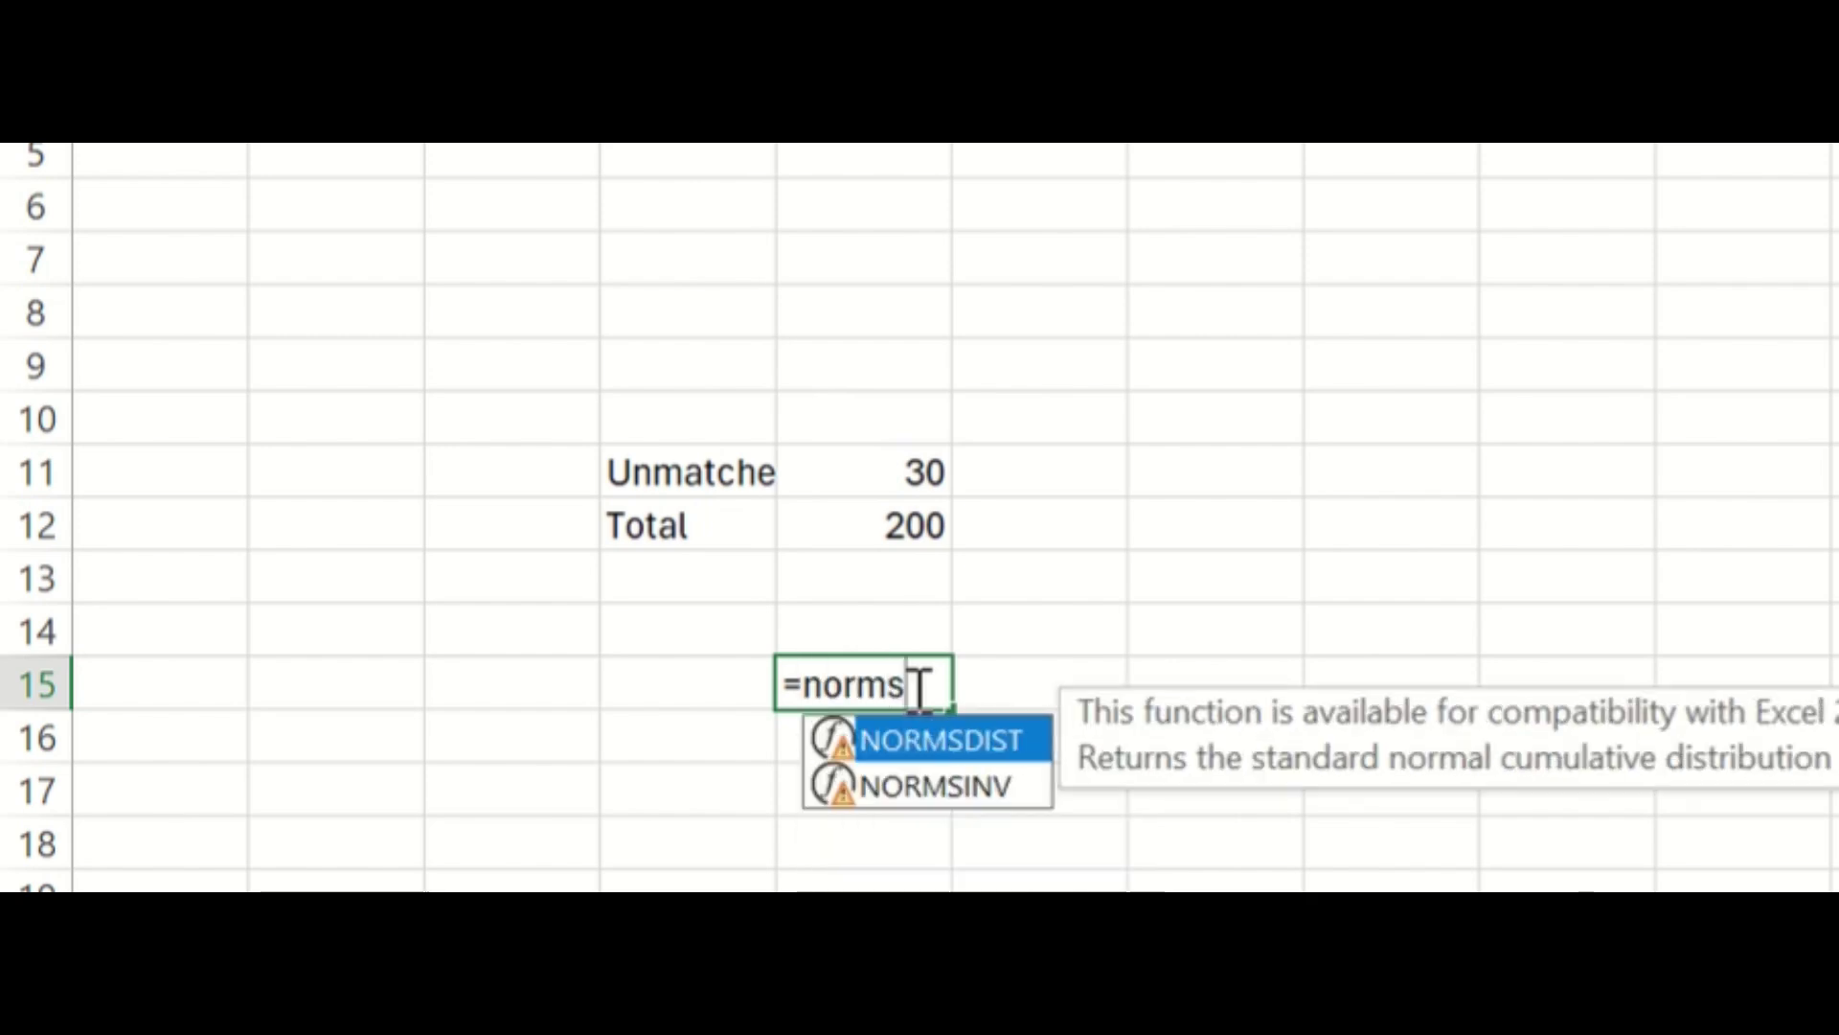
pyautogui.write('inv(')
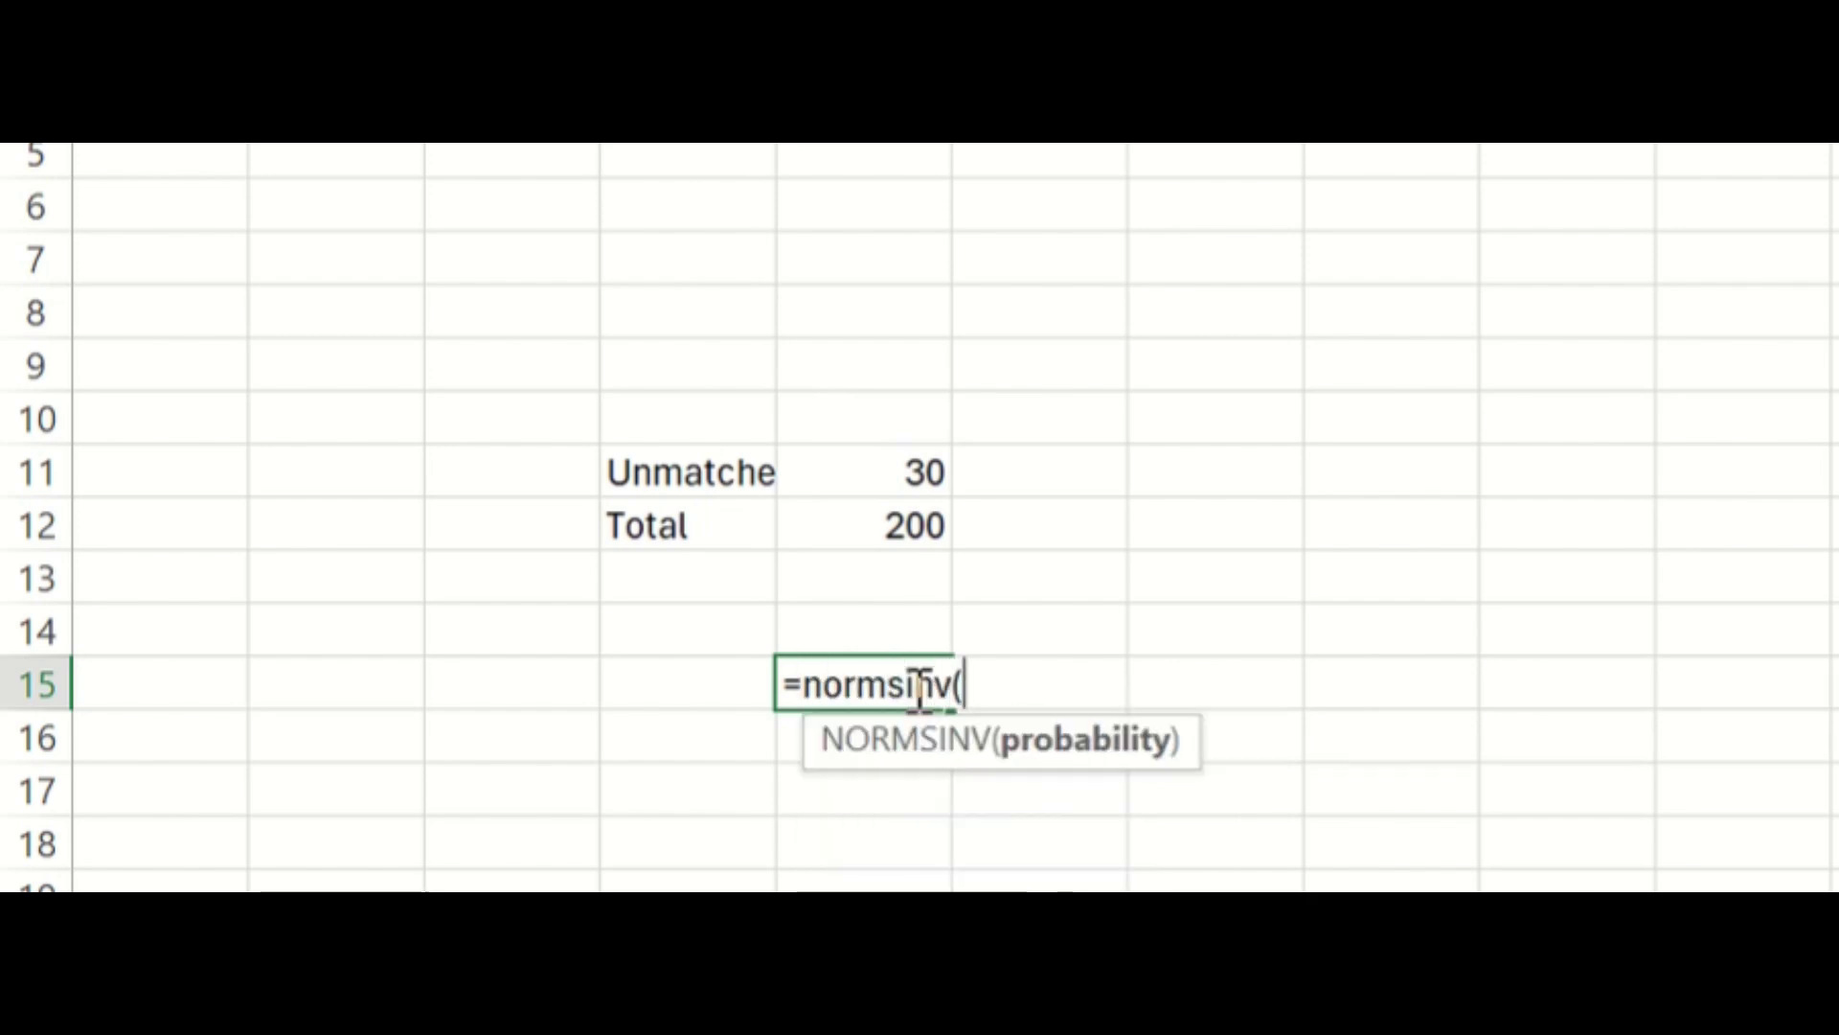
pyautogui.write('1-(')
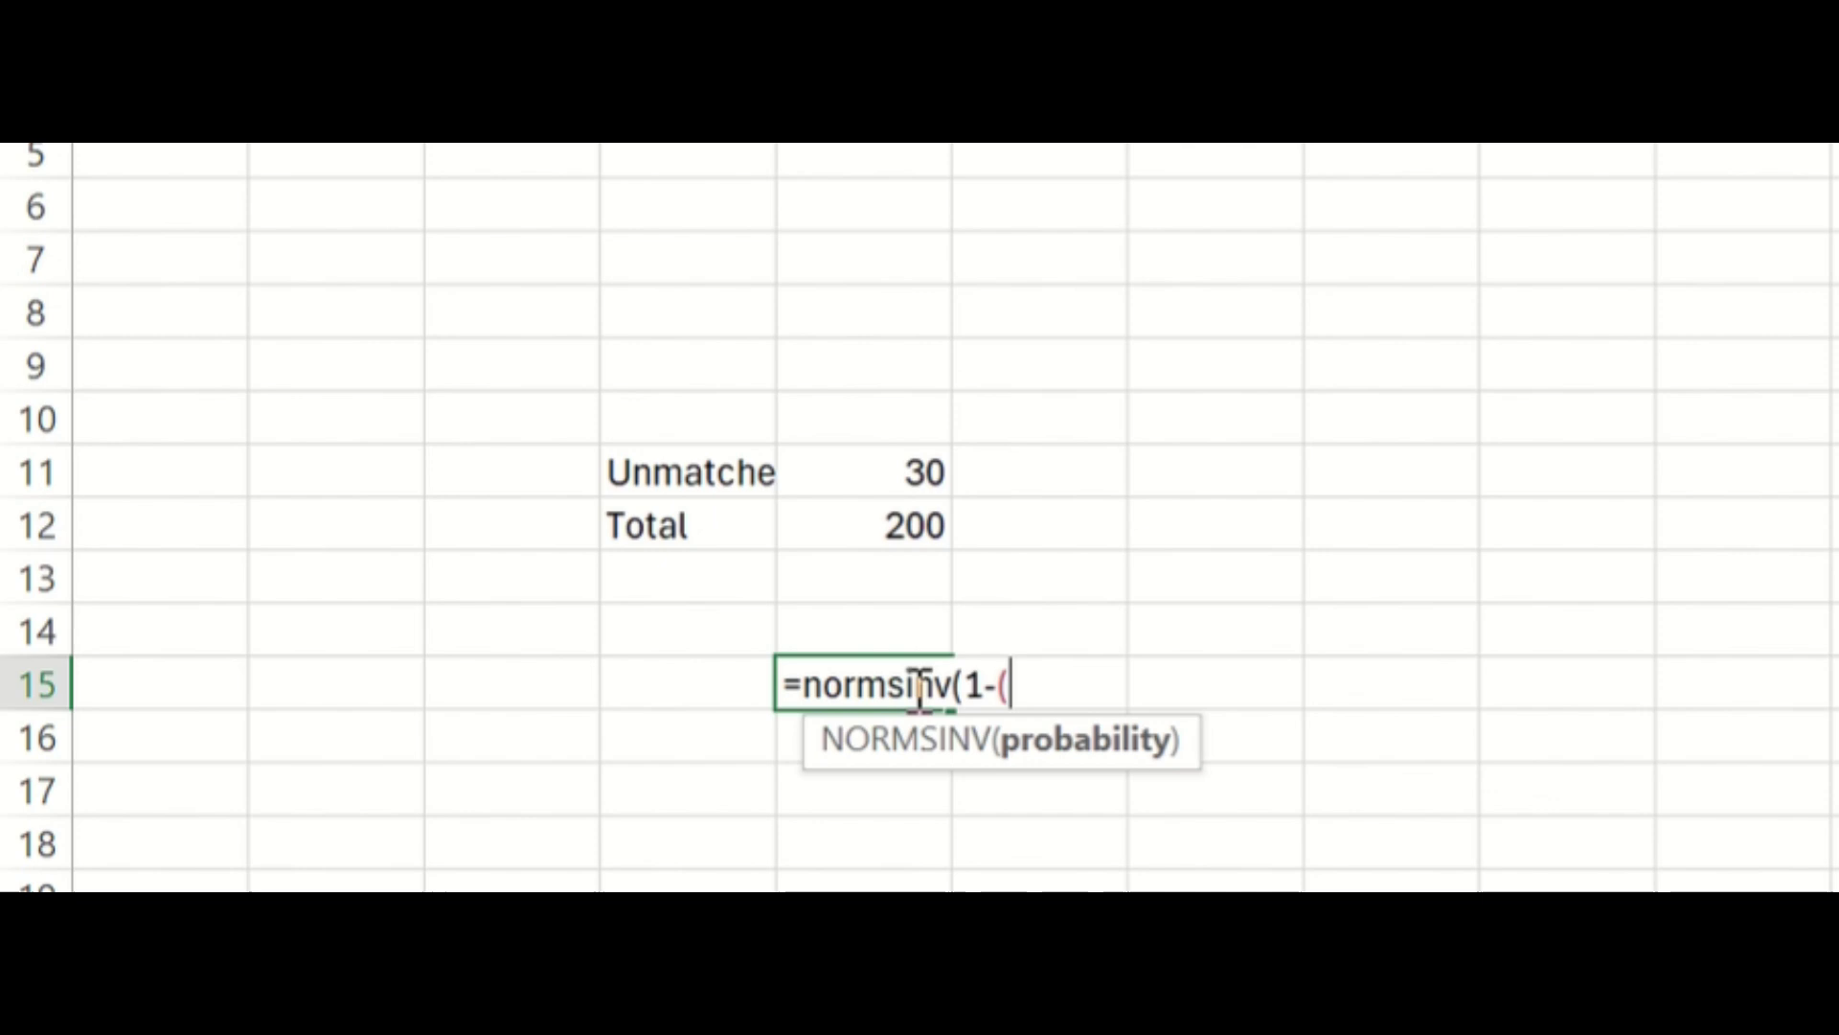
pyautogui.click(903, 452)
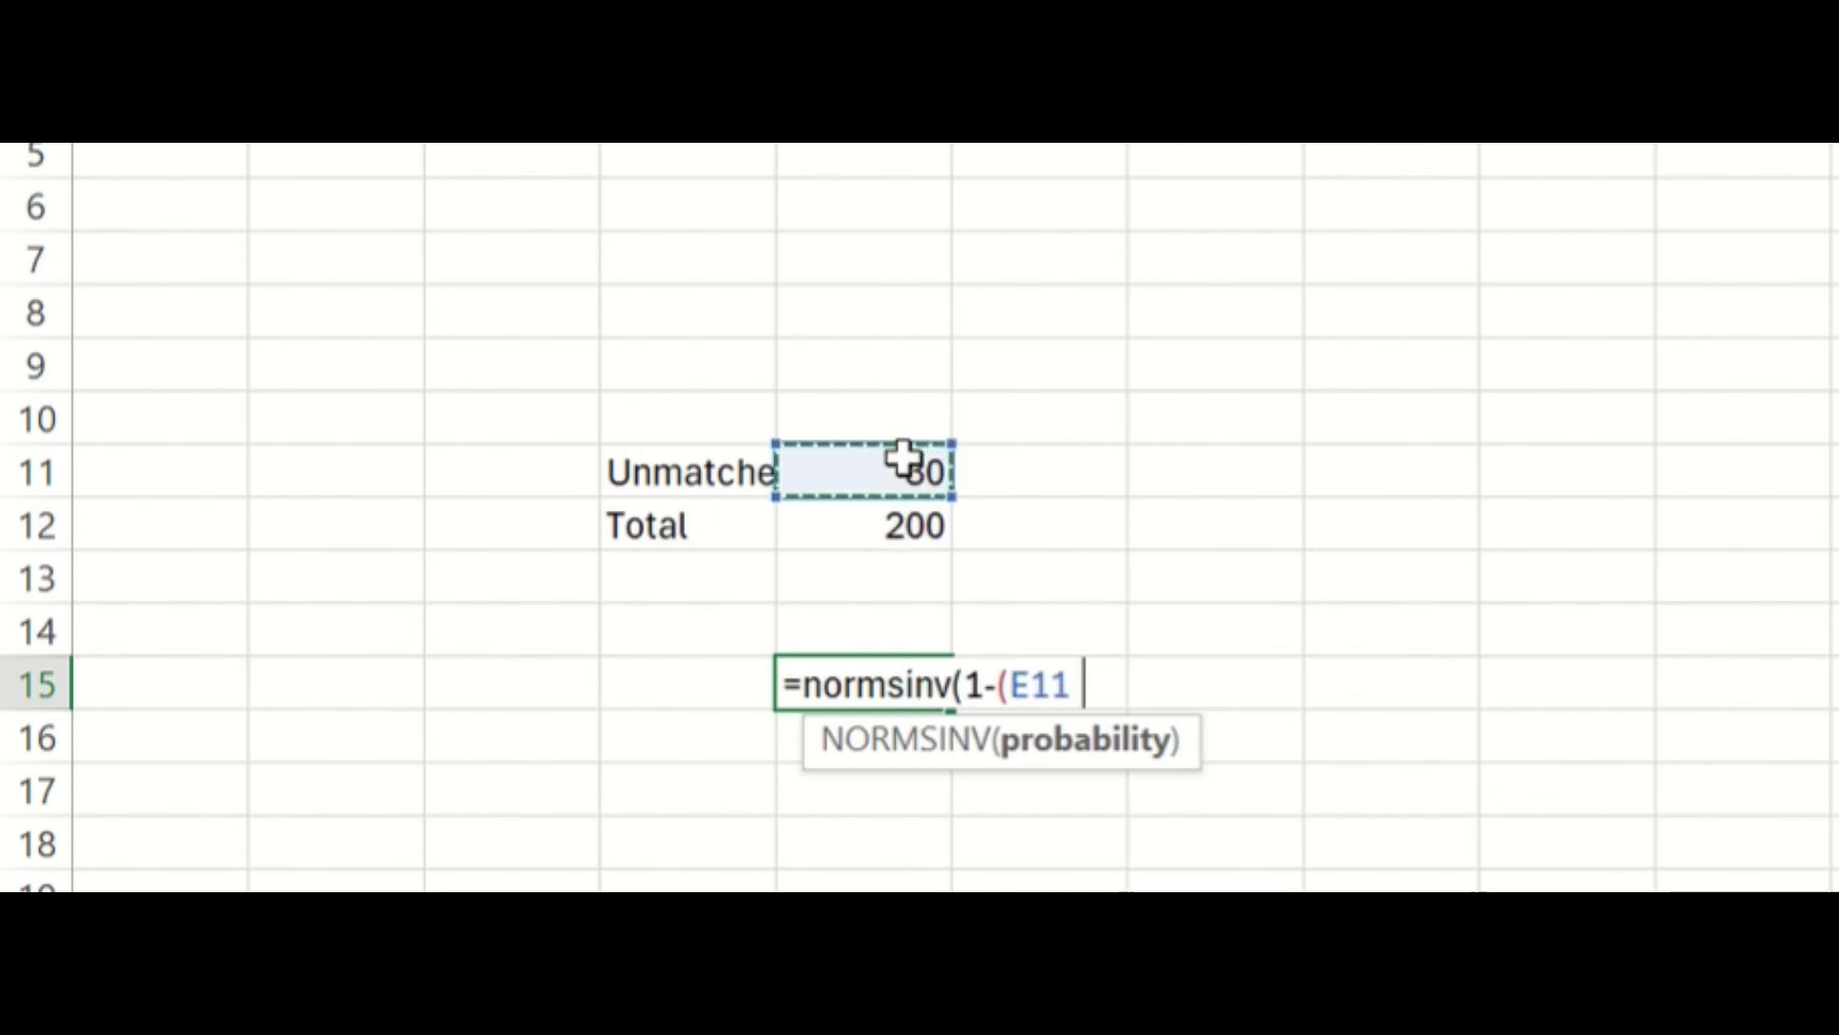
pyautogui.write('/')
pyautogui.click(910, 540)
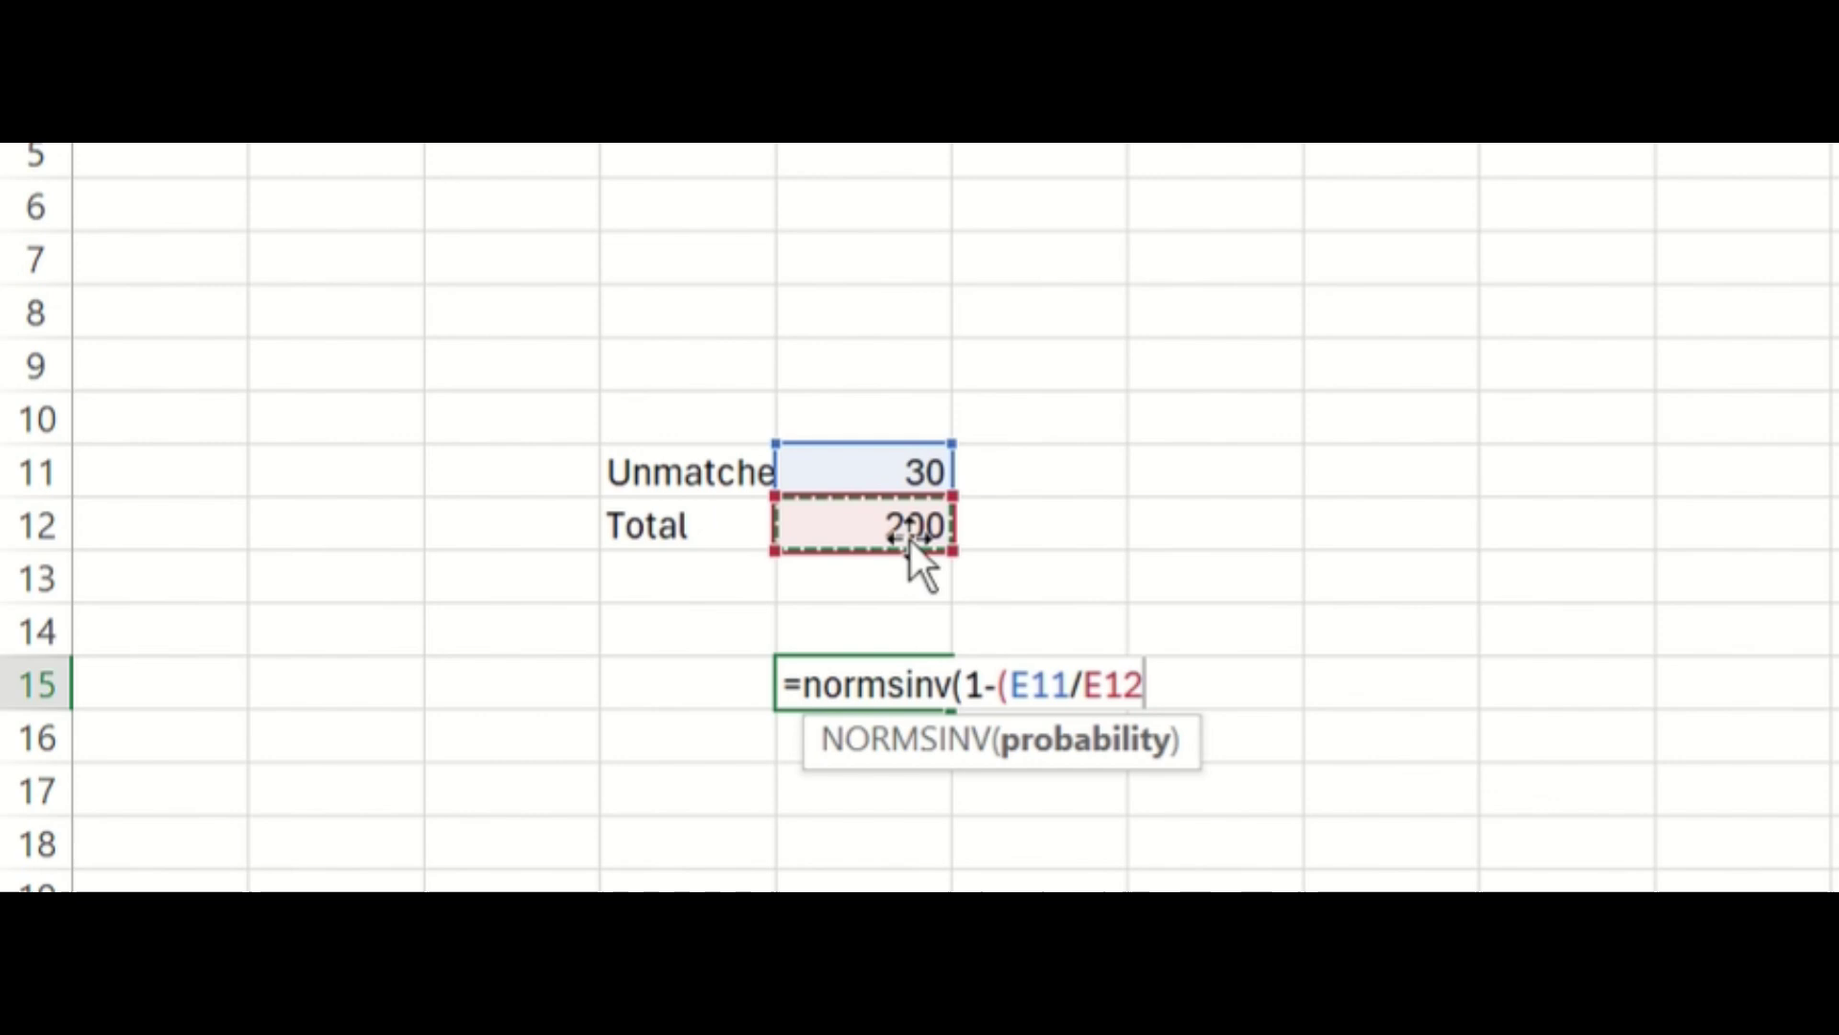
pyautogui.write('))')
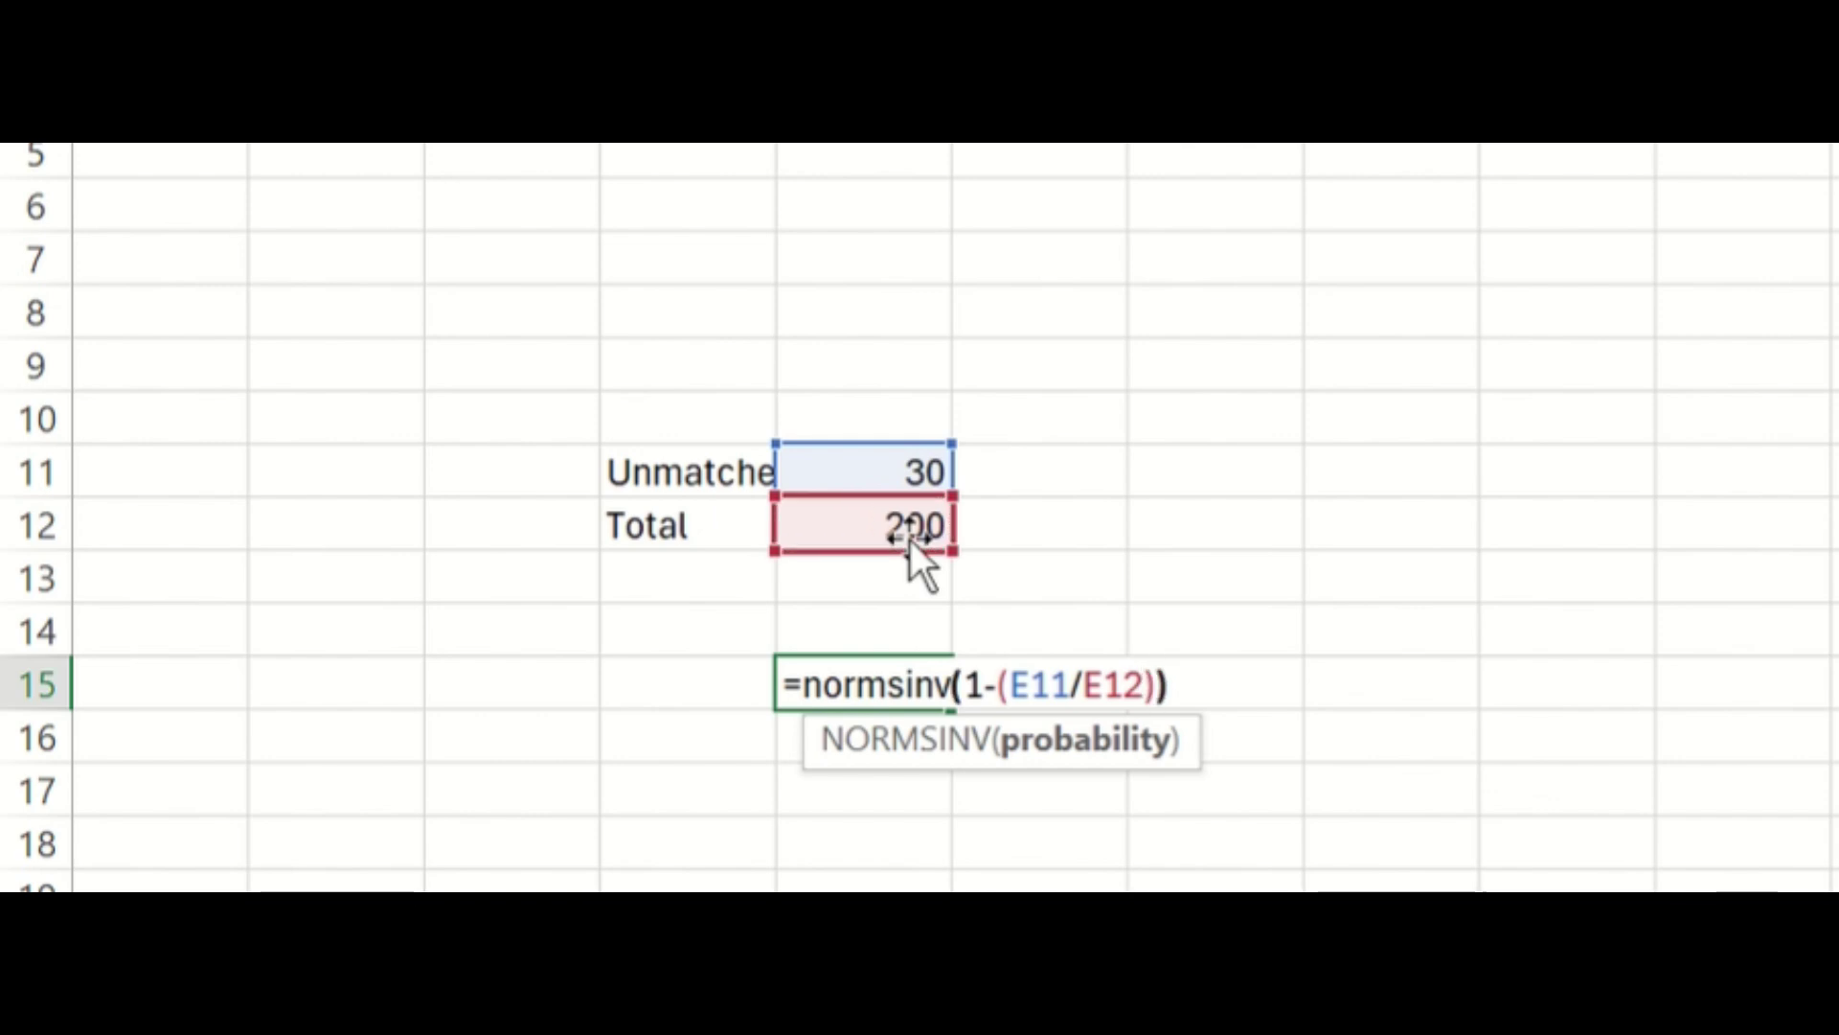
pyautogui.write('+1')
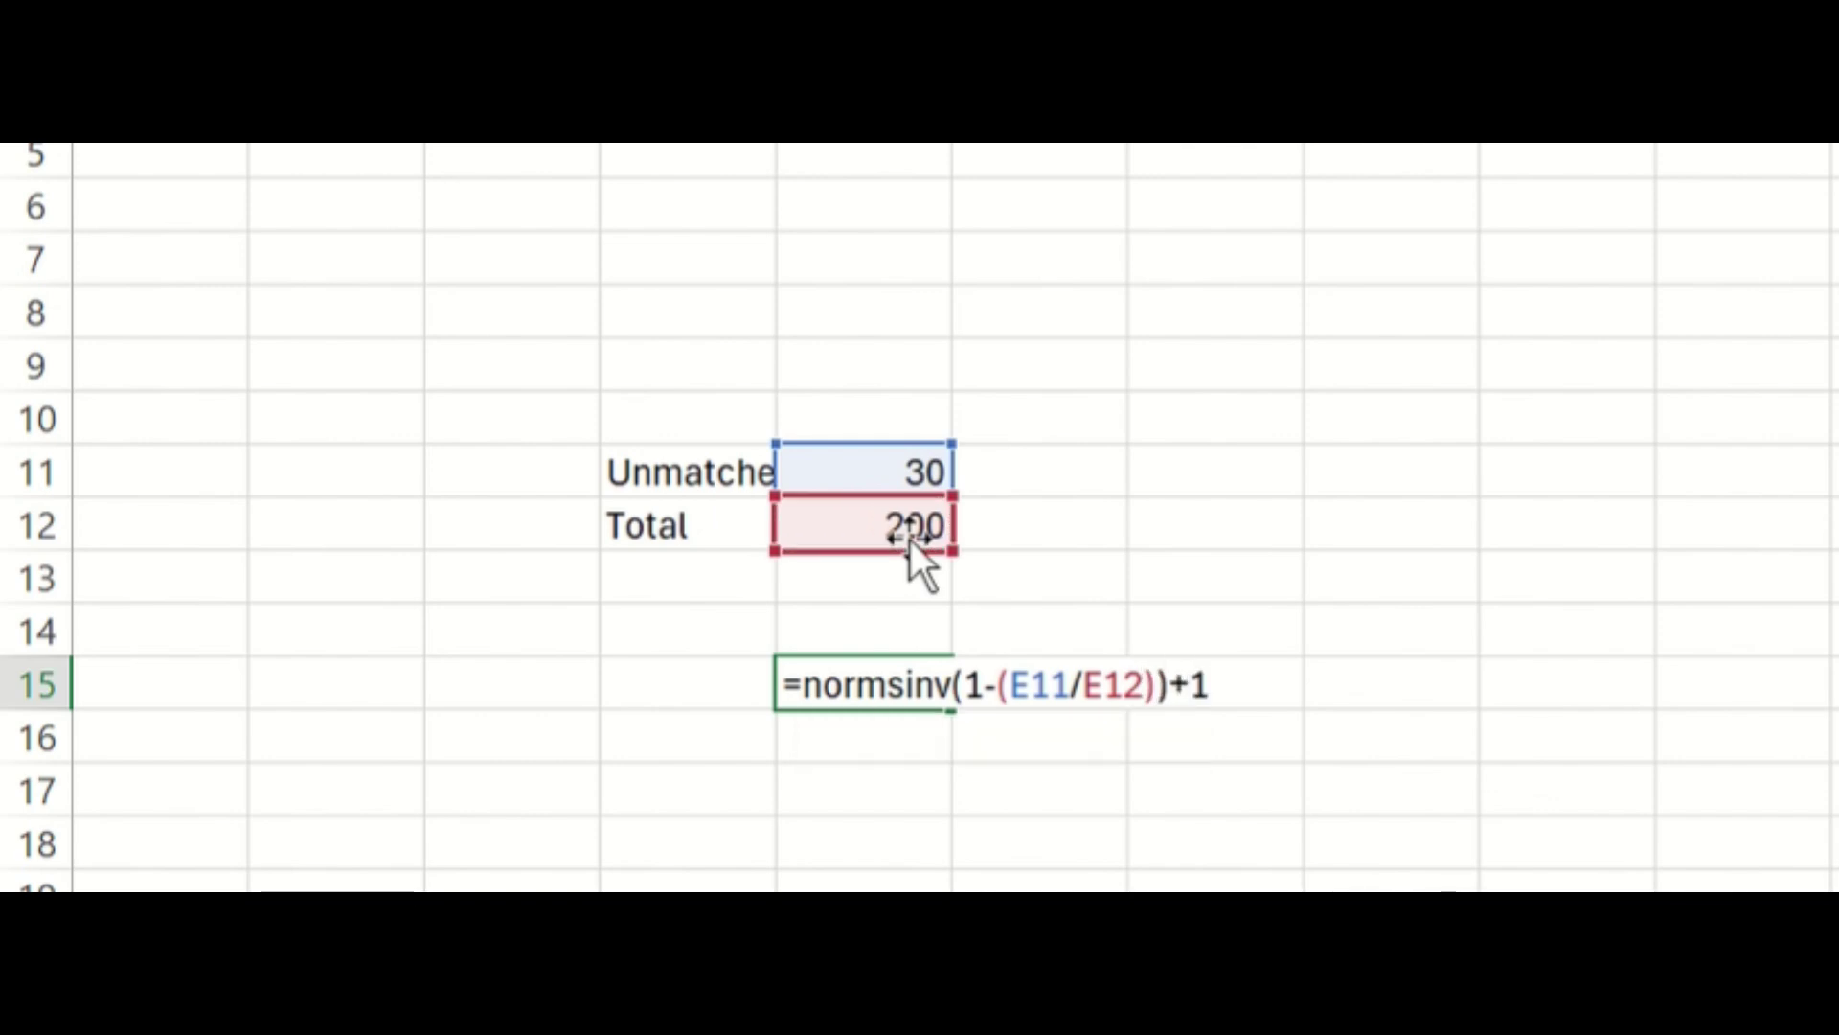
pyautogui.write('.5')
pyautogui.press('Return')
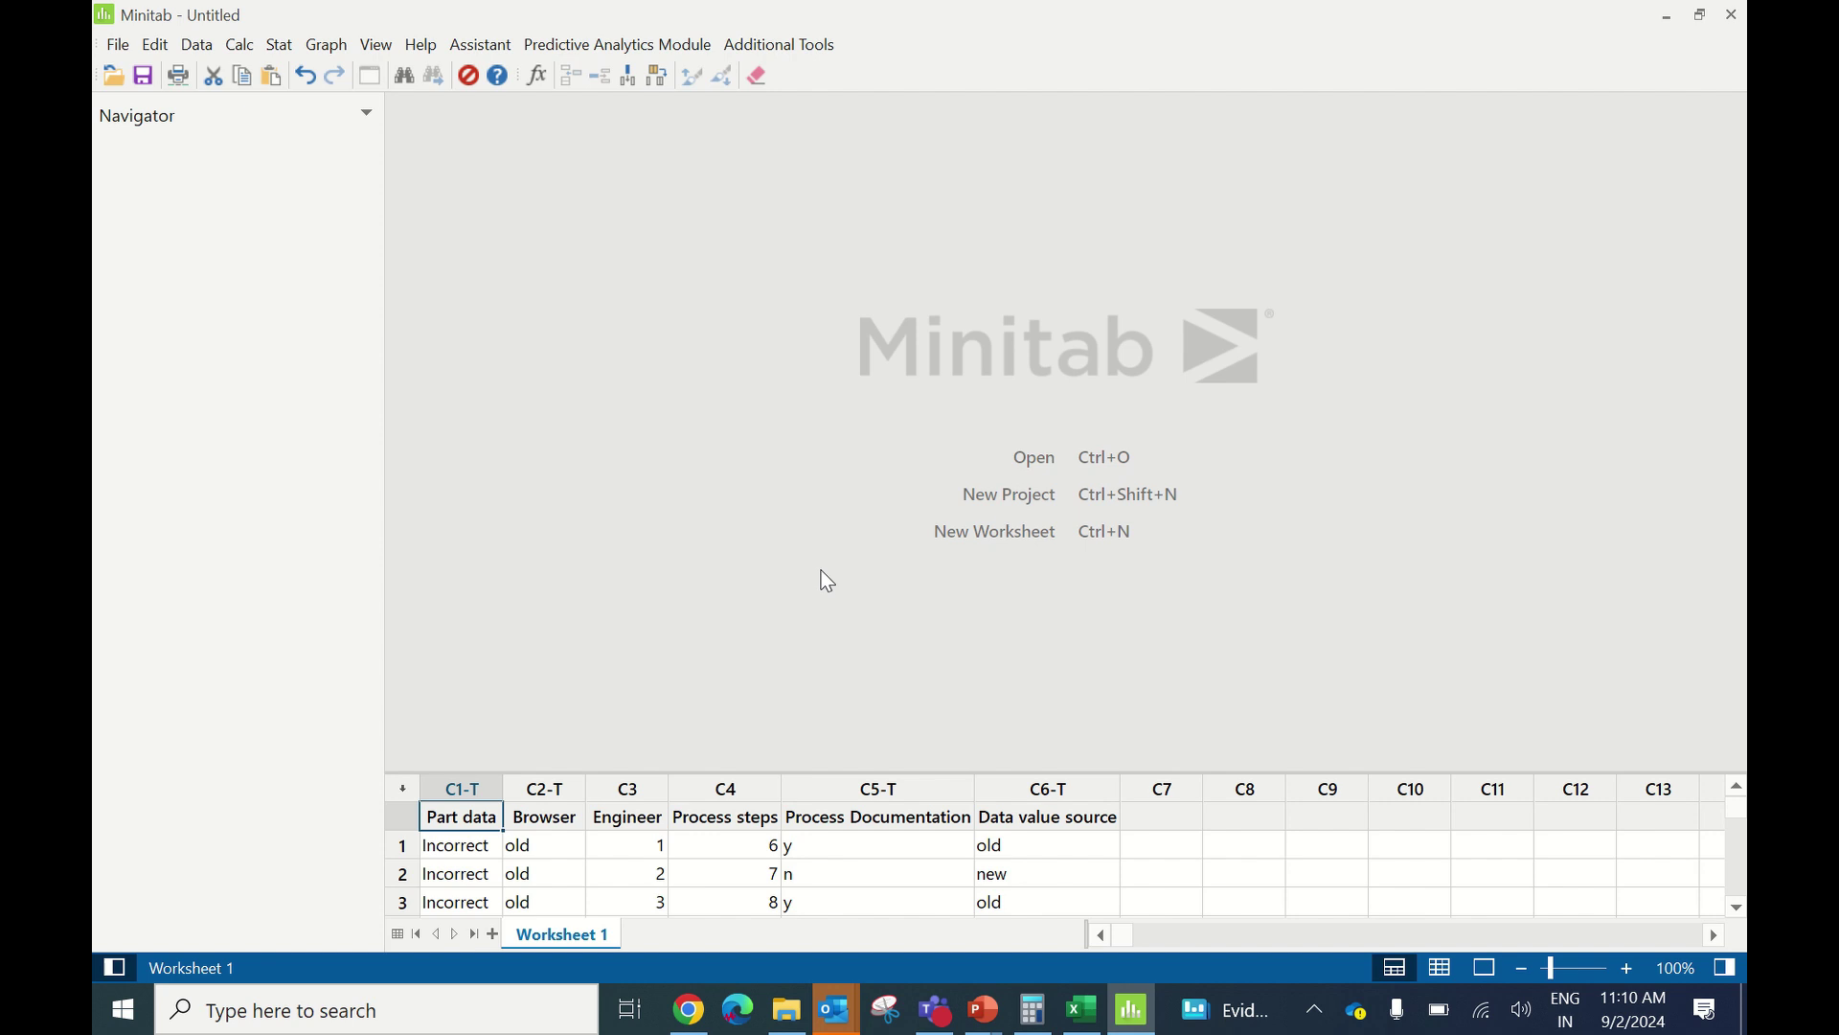
pyautogui.click(878, 844)
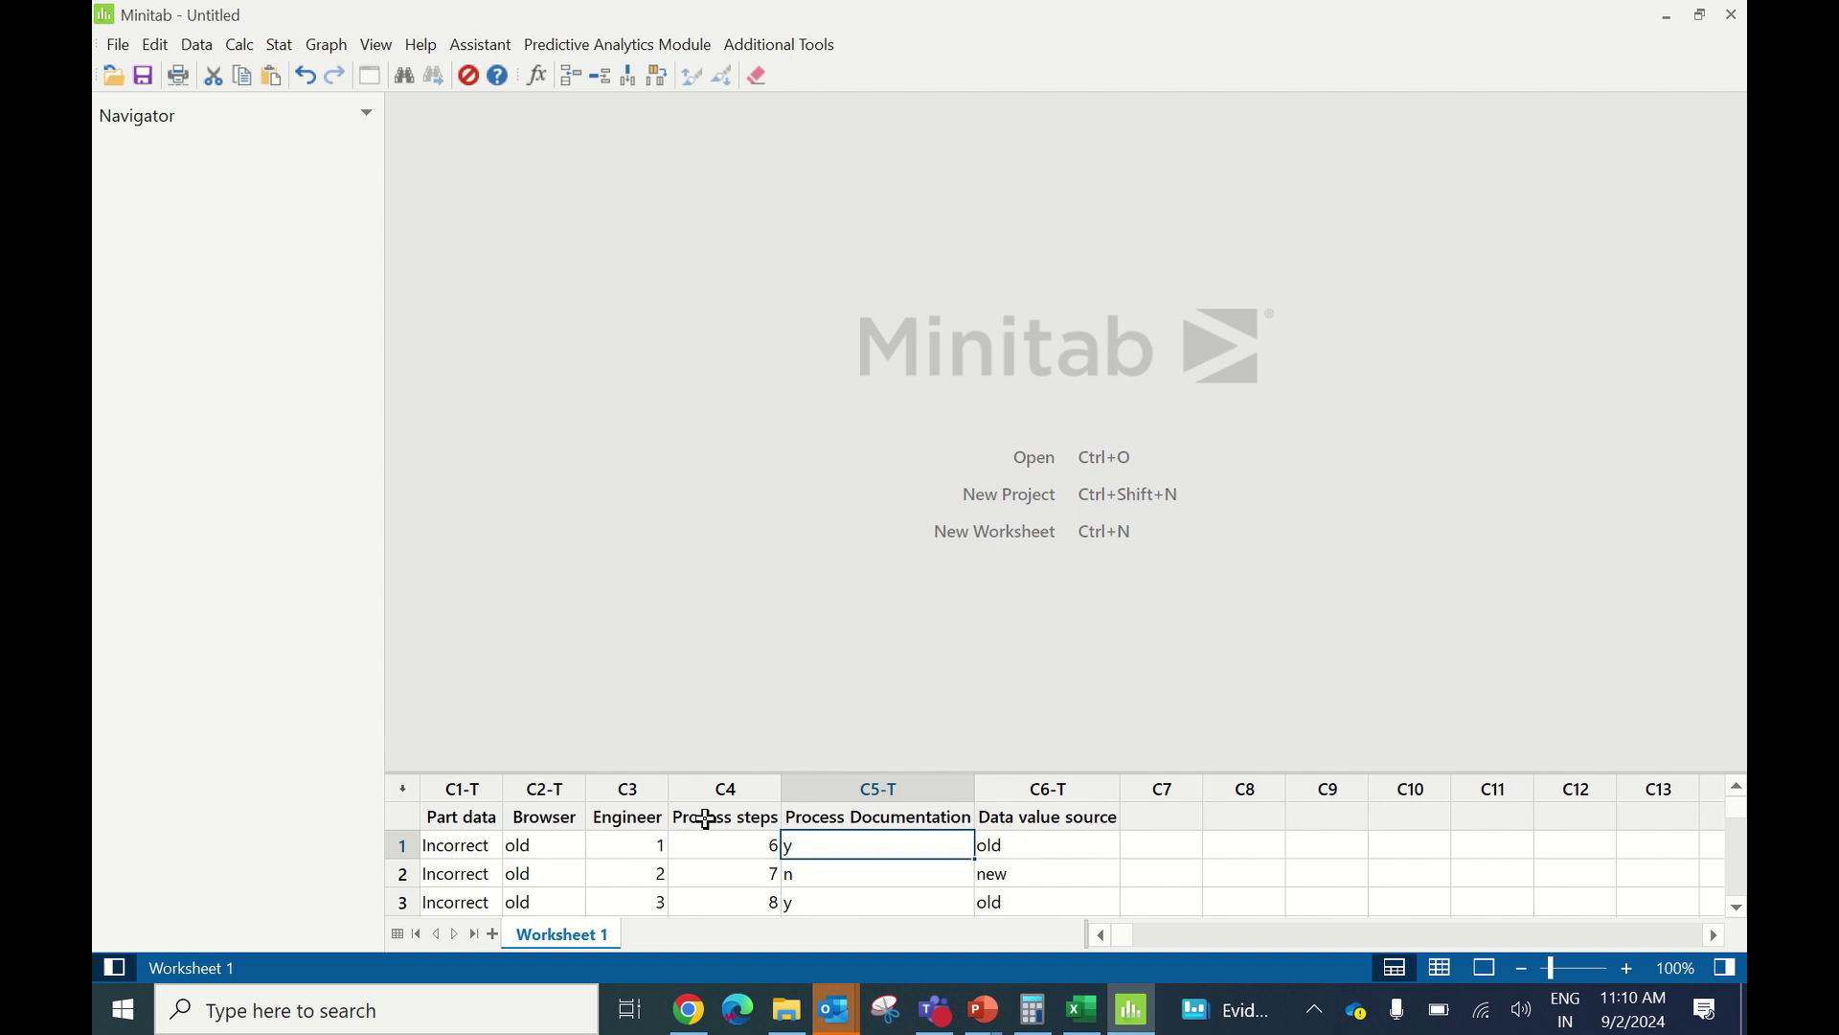
pyautogui.click(492, 823)
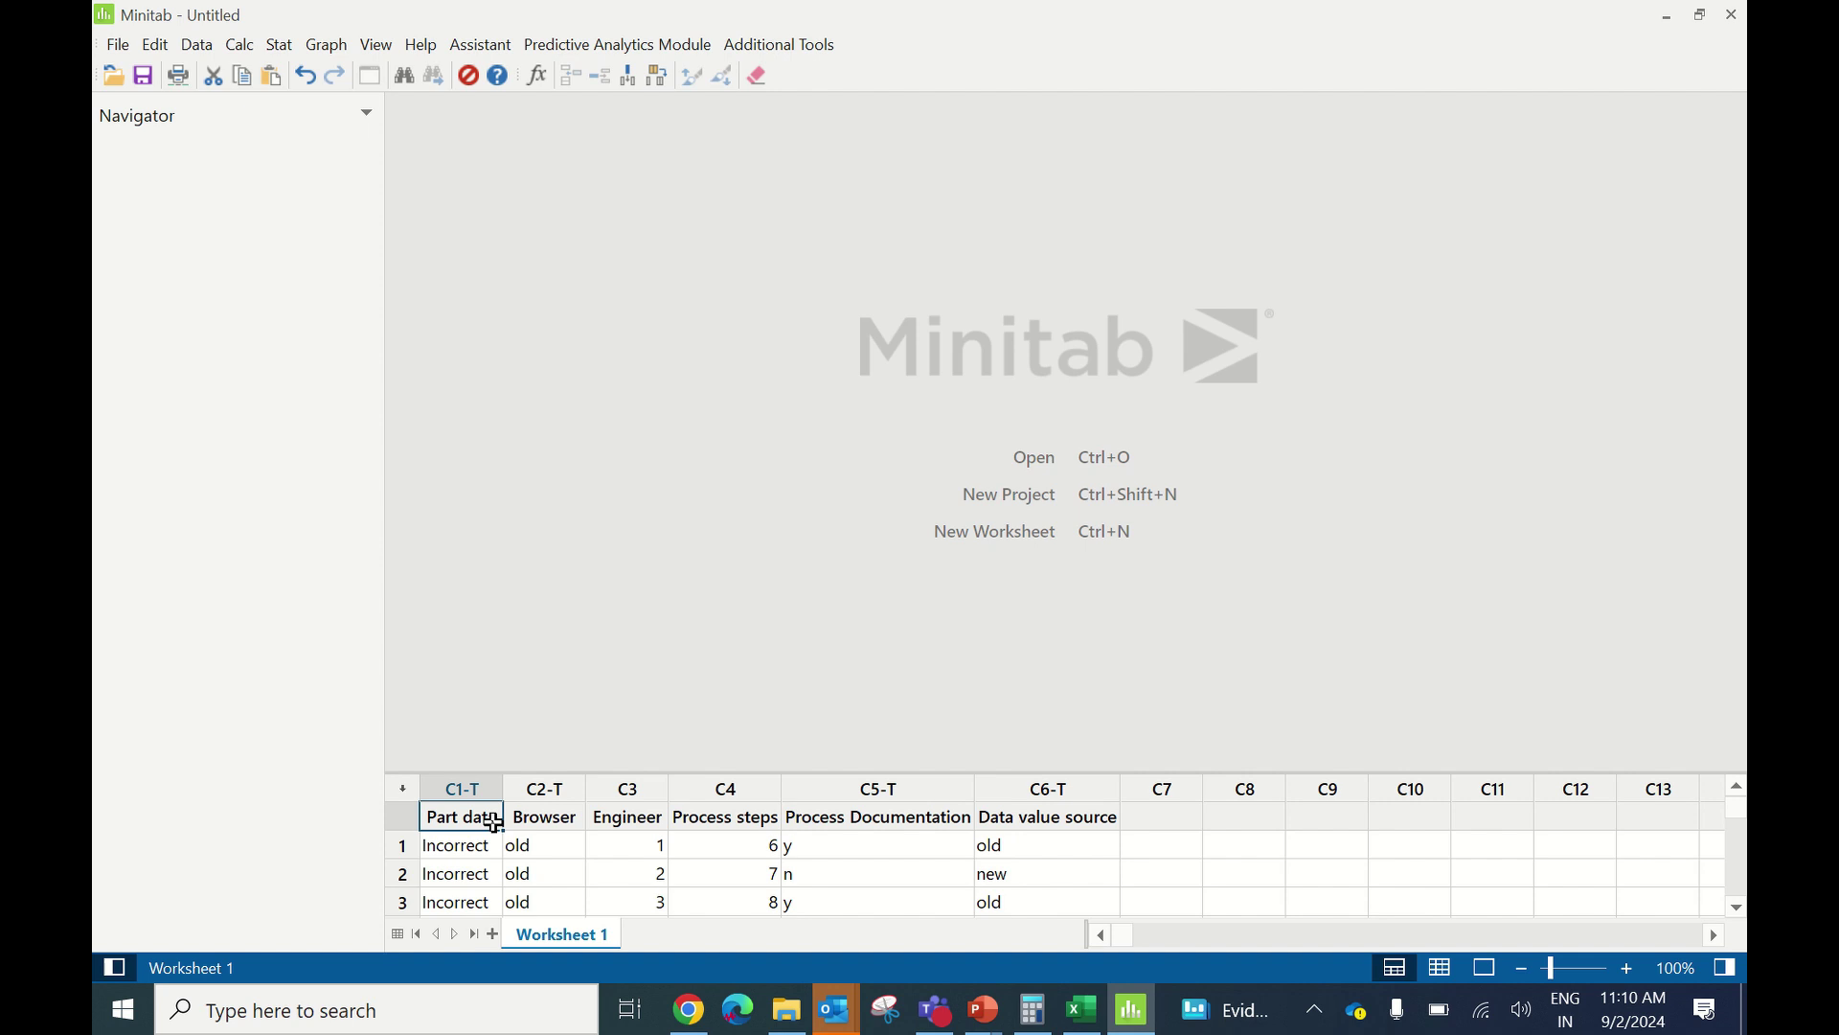
pyautogui.click(548, 819)
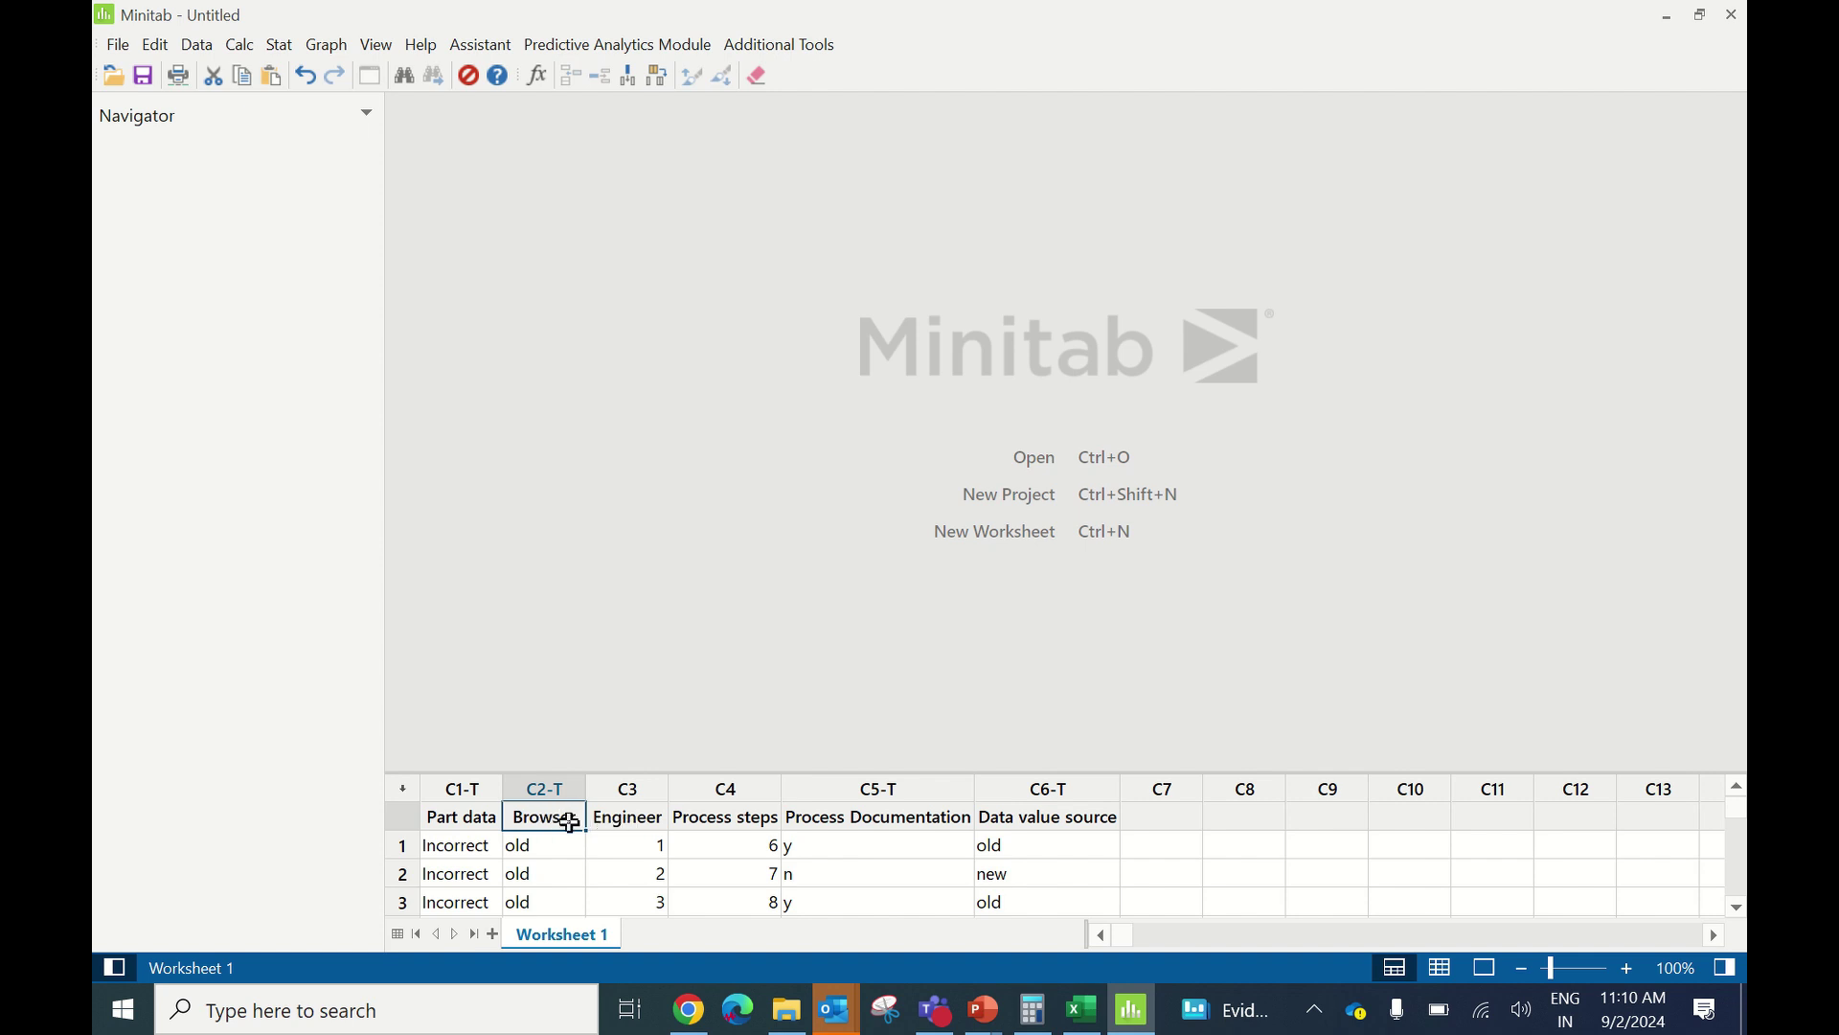
pyautogui.click(629, 819)
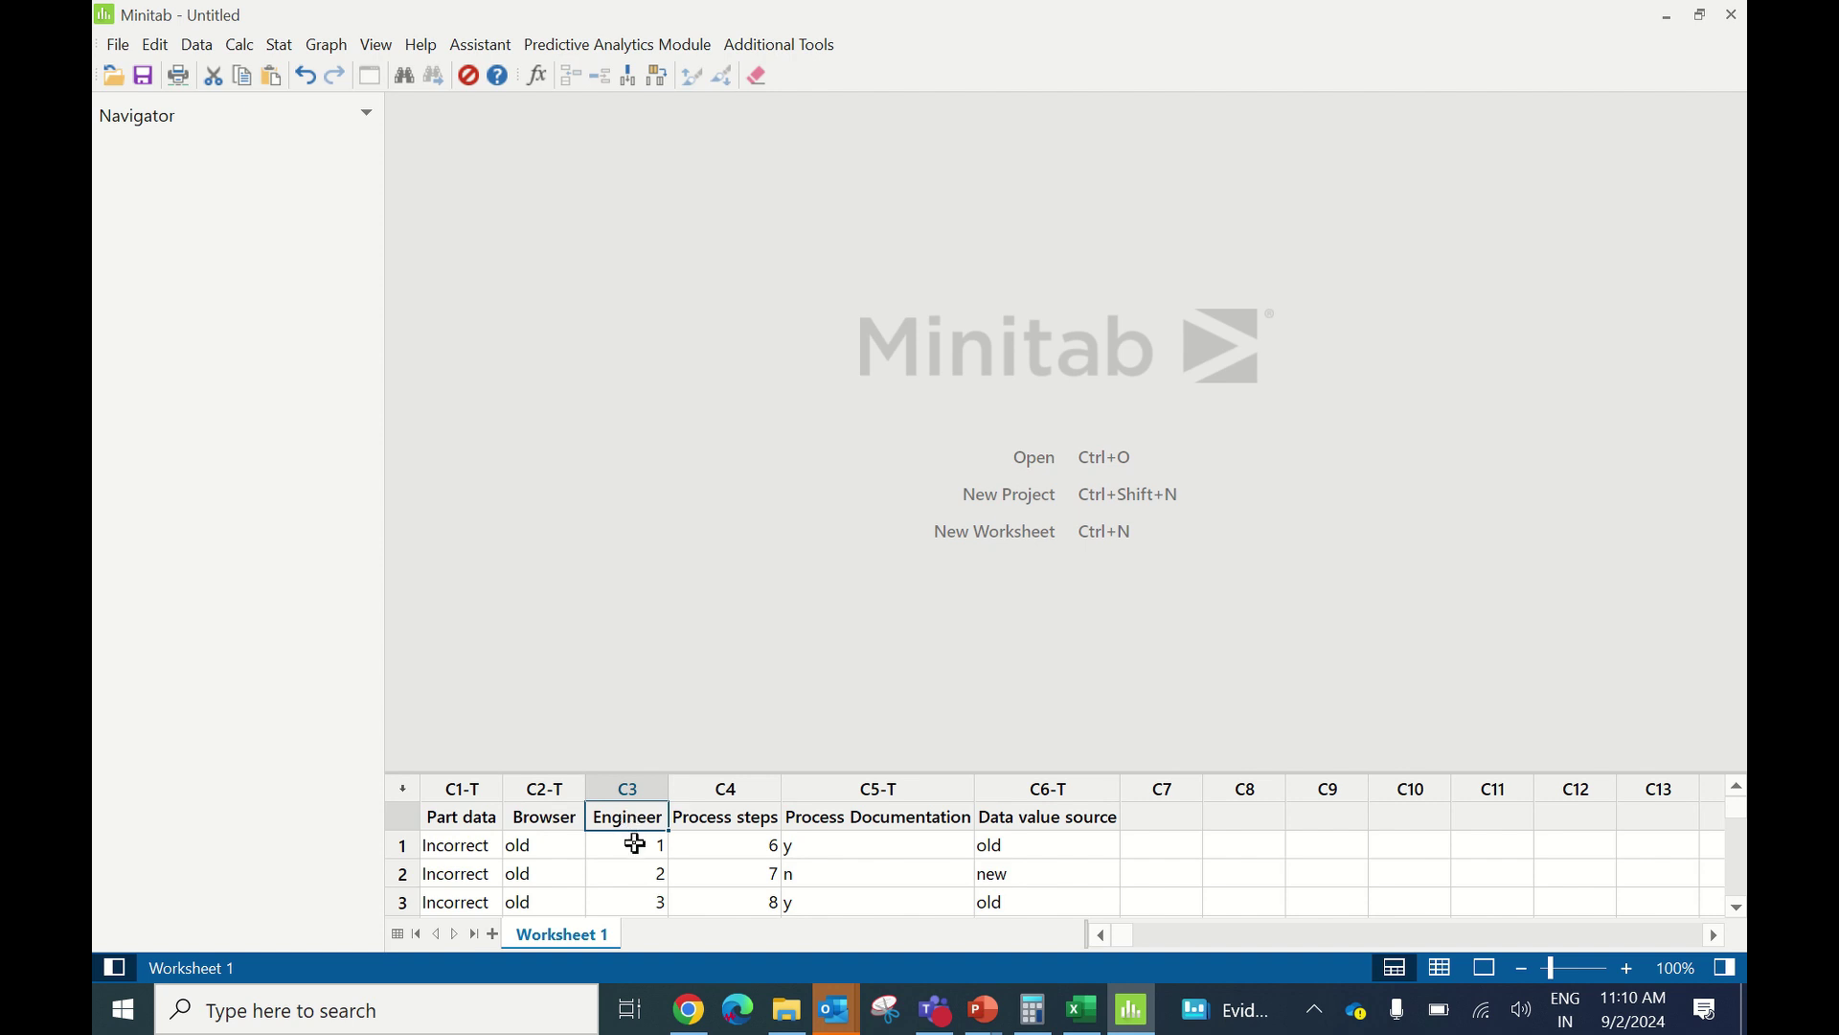
pyautogui.click(717, 822)
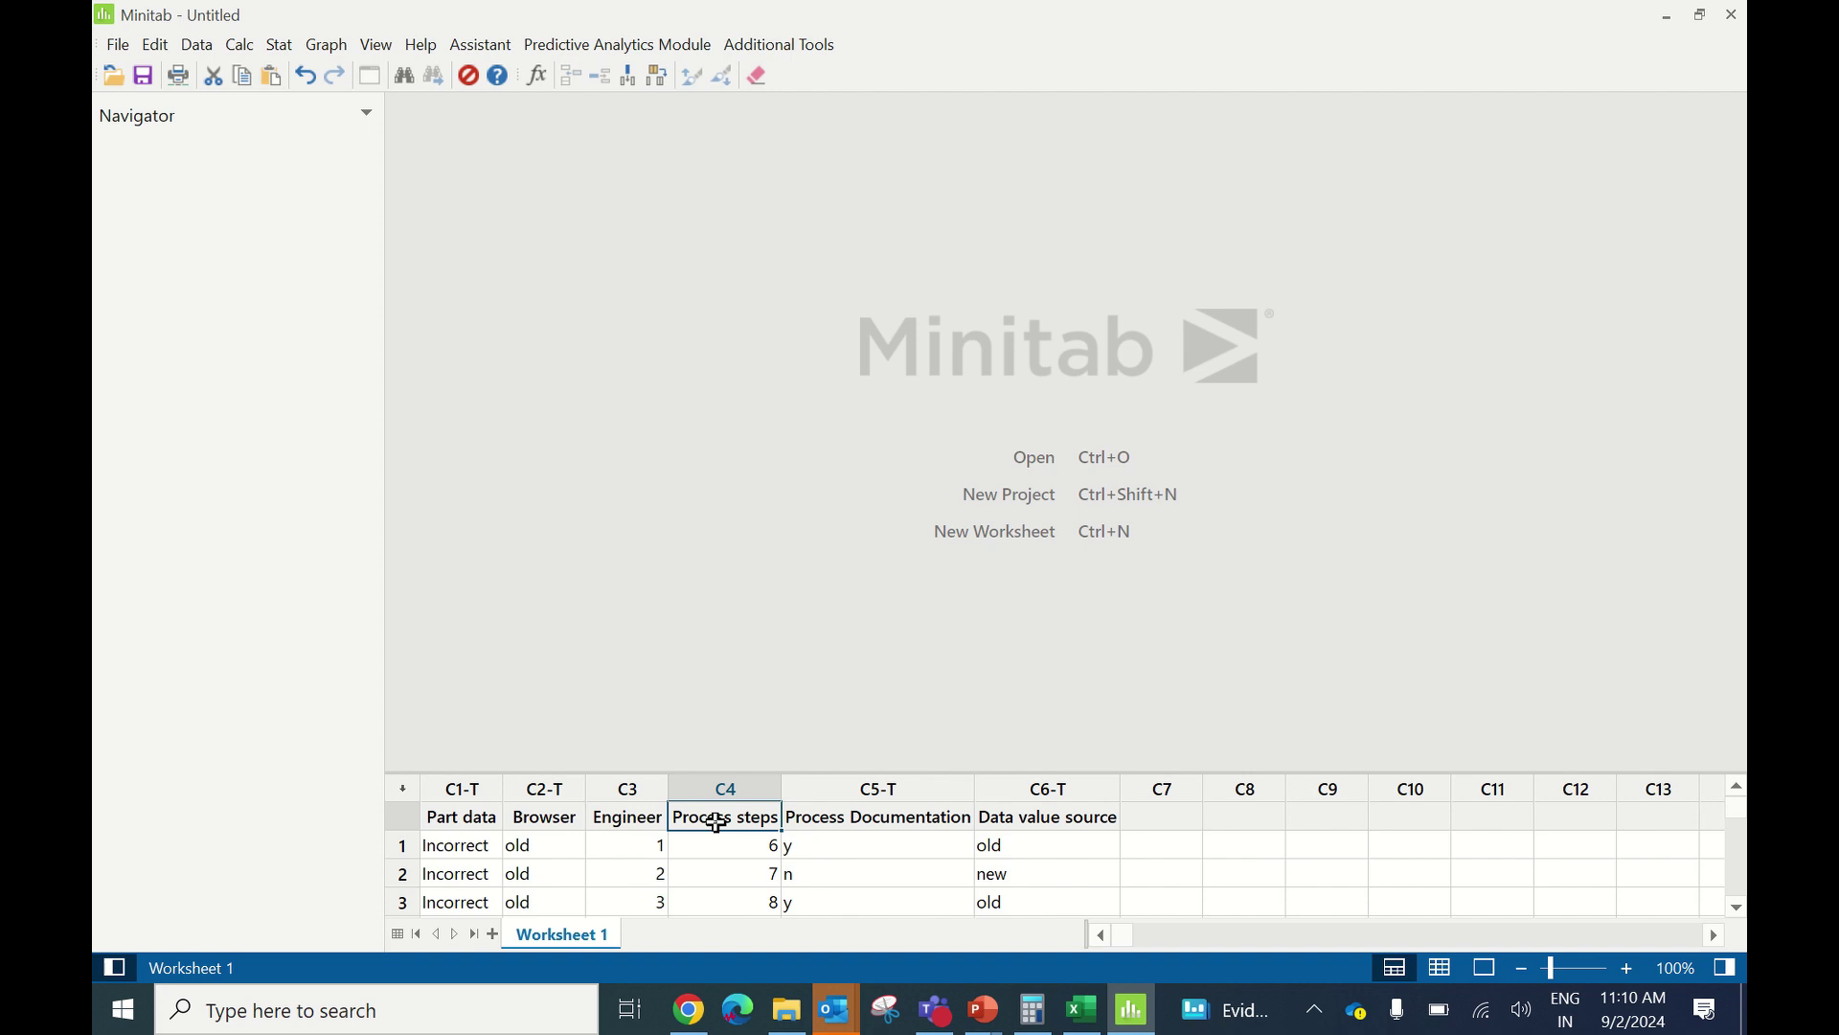
pyautogui.click(895, 819)
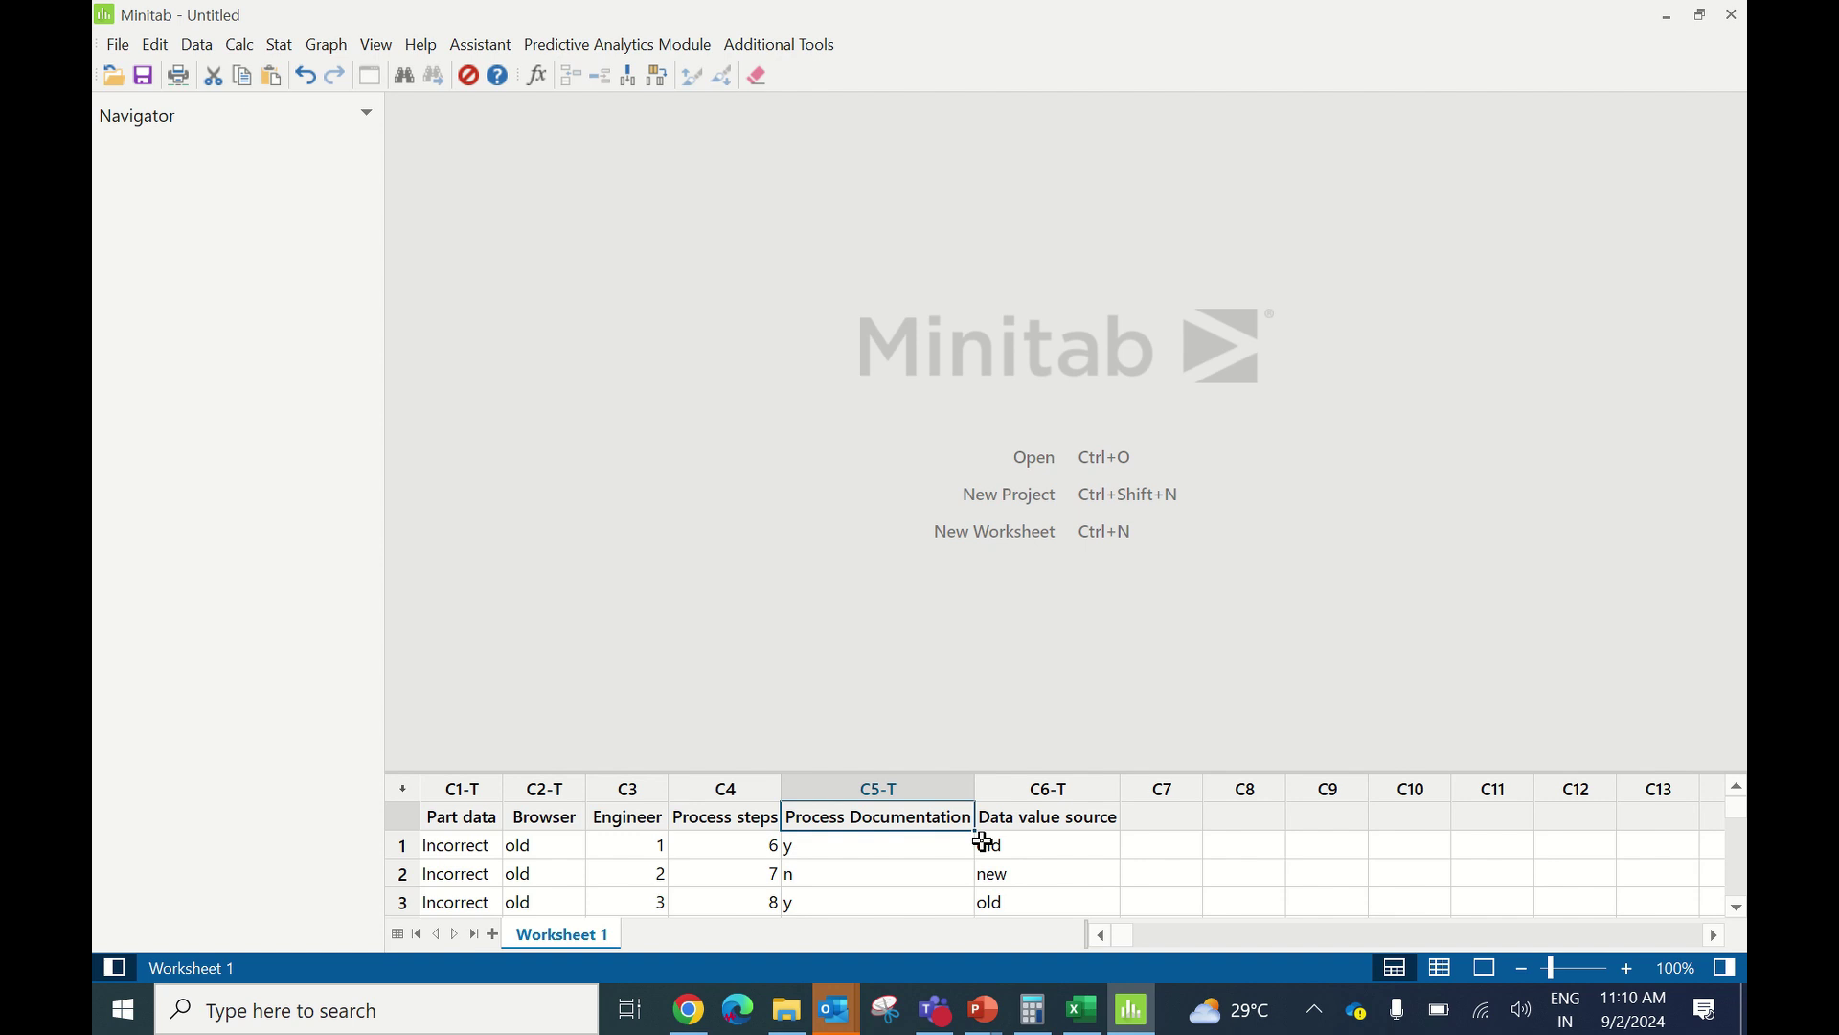
pyautogui.click(1023, 830)
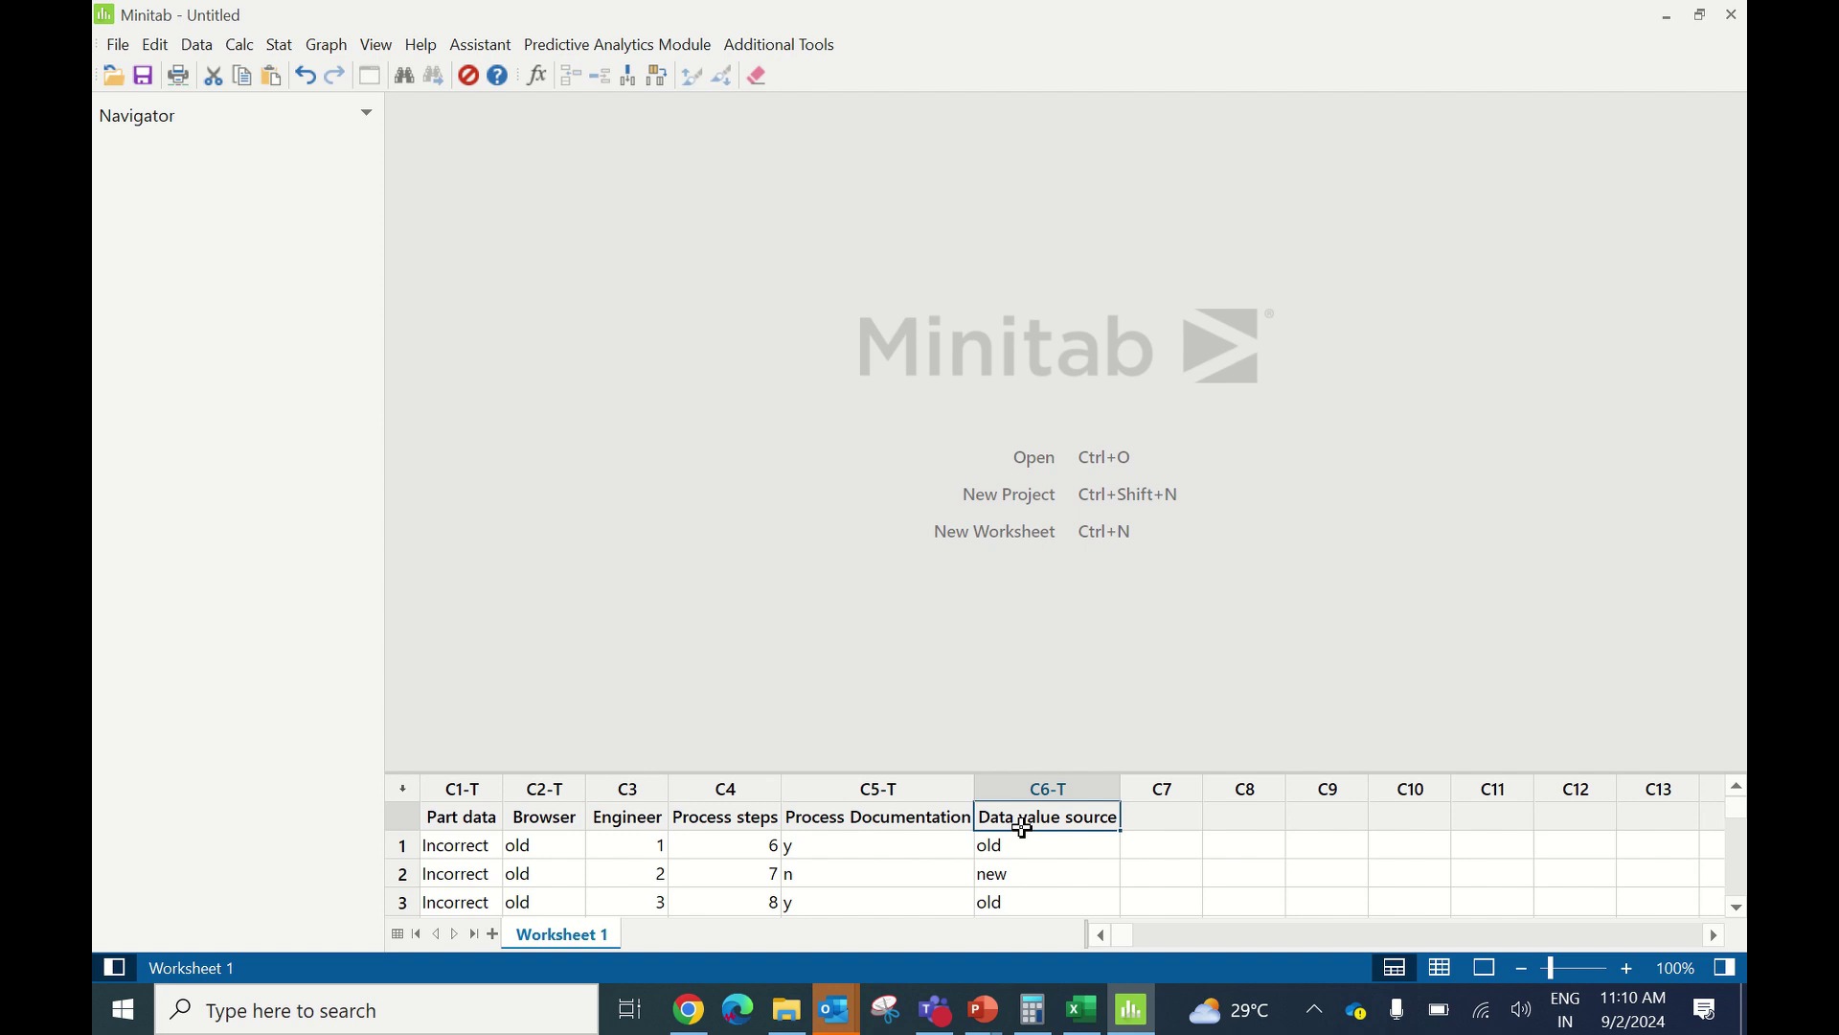
# Step: Run a Chi-Square Test for Association with Part data as rows and Browser as columns
pyautogui.click(278, 45)
pyautogui.moveTo(359, 369)
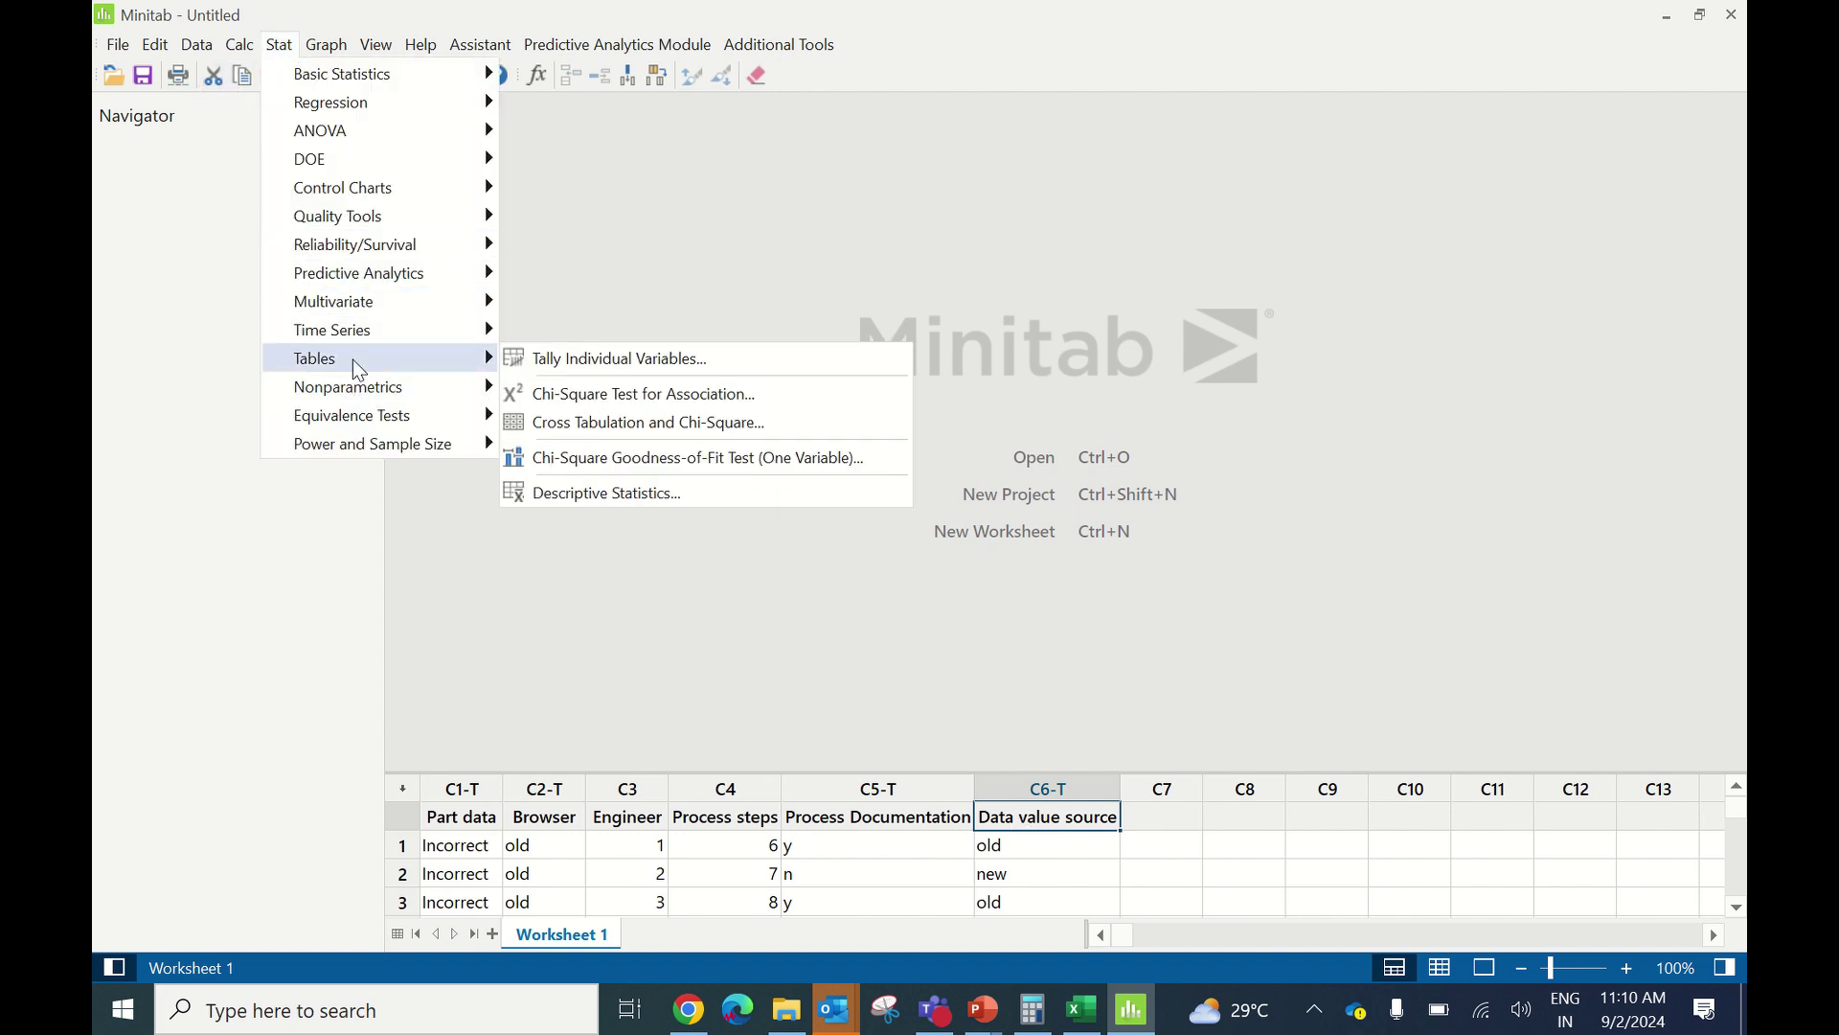
pyautogui.click(621, 395)
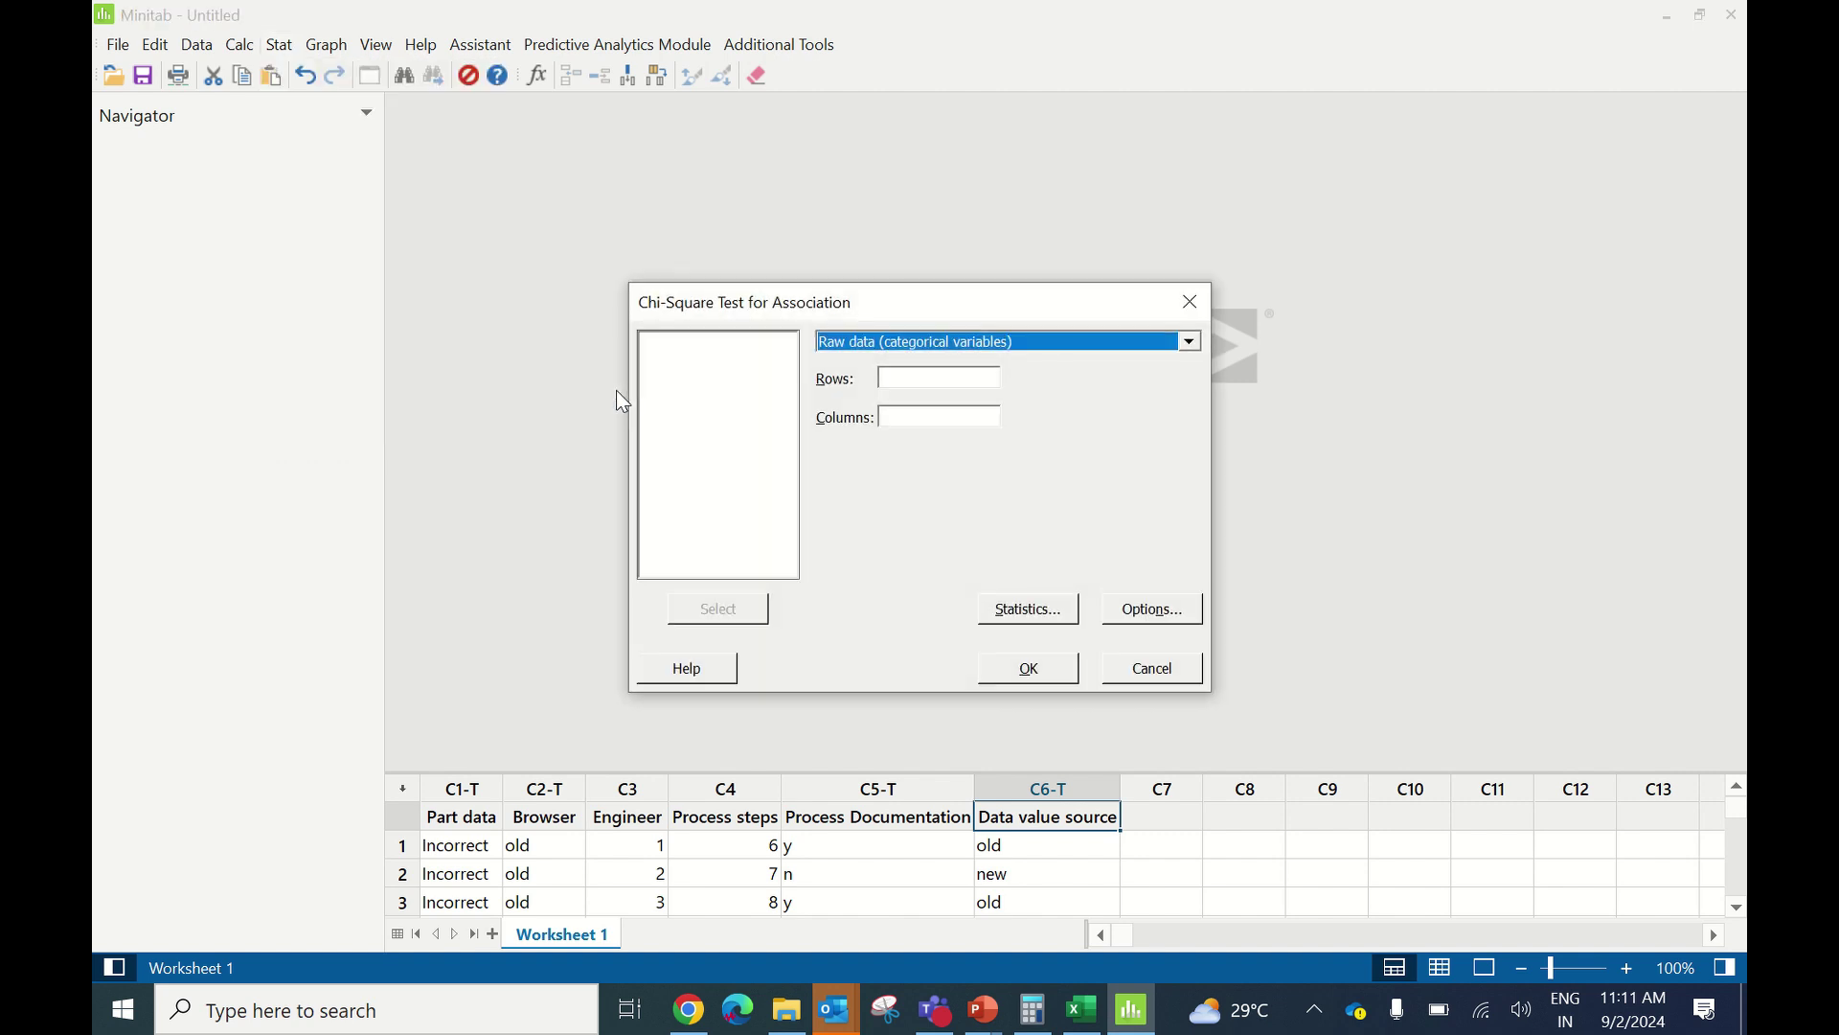
pyautogui.click(910, 379)
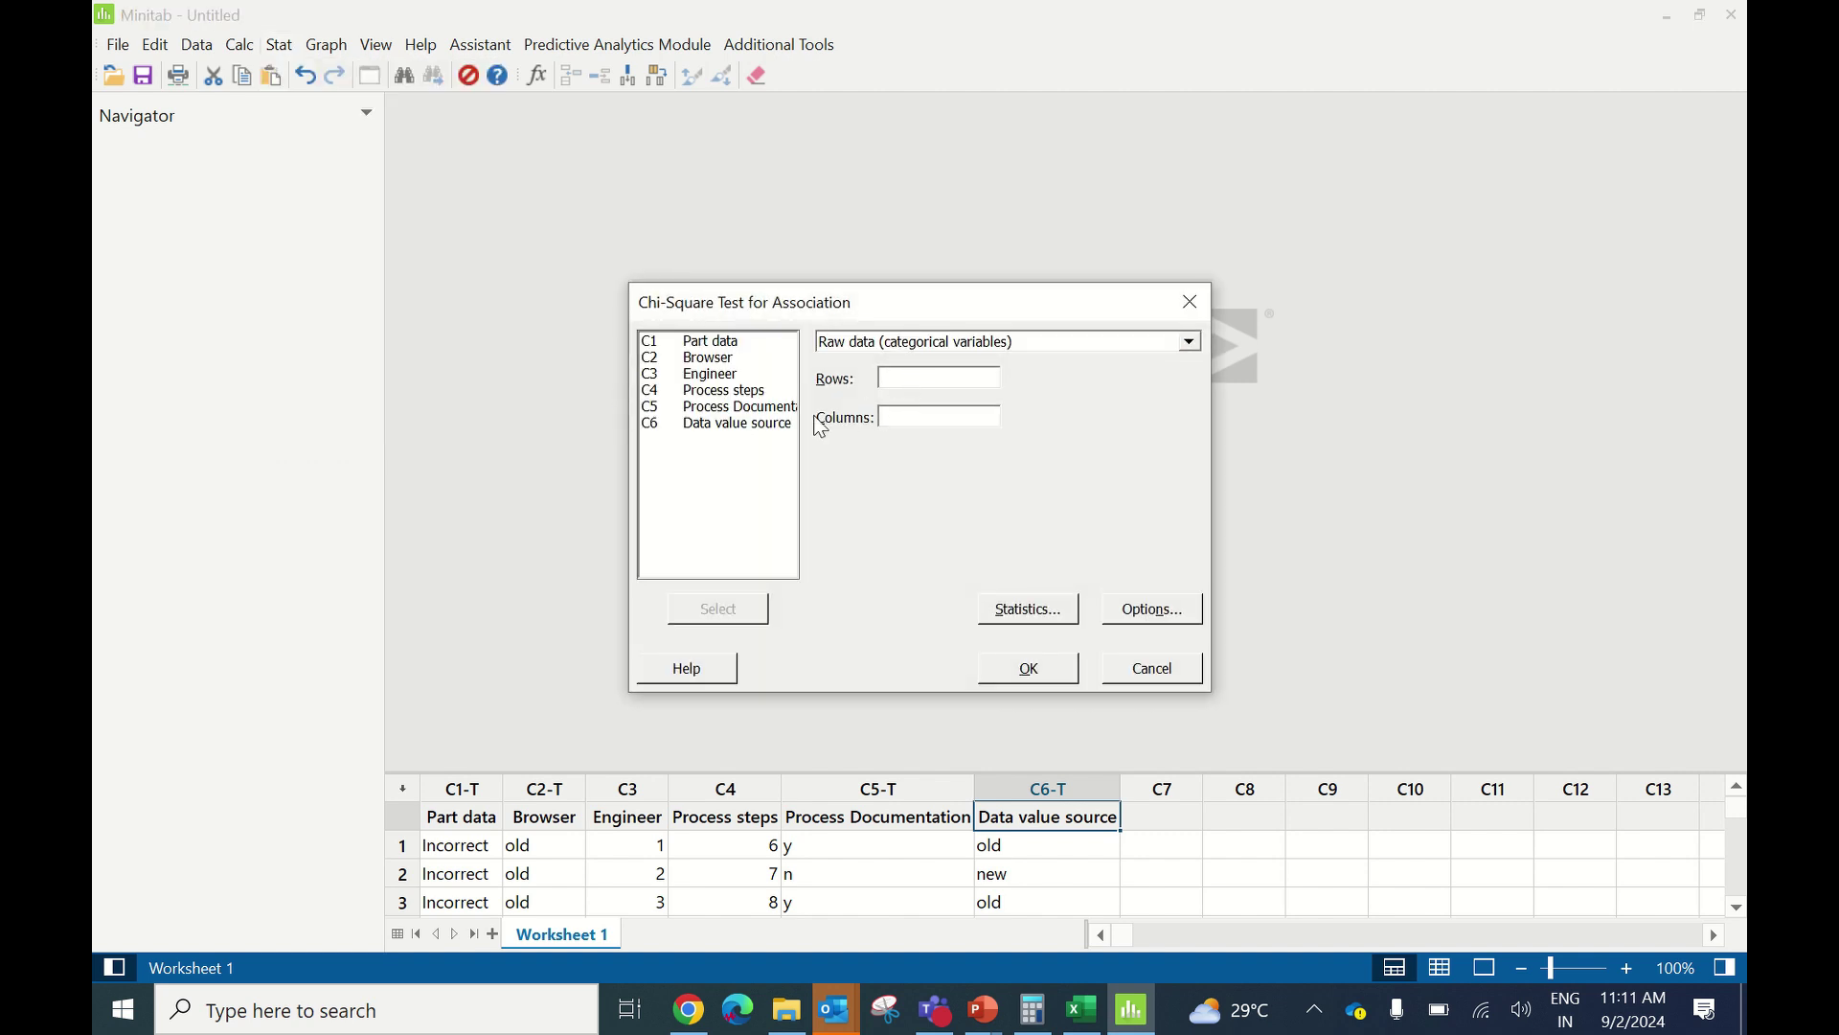
pyautogui.doubleClick(728, 341)
pyautogui.doubleClick(716, 360)
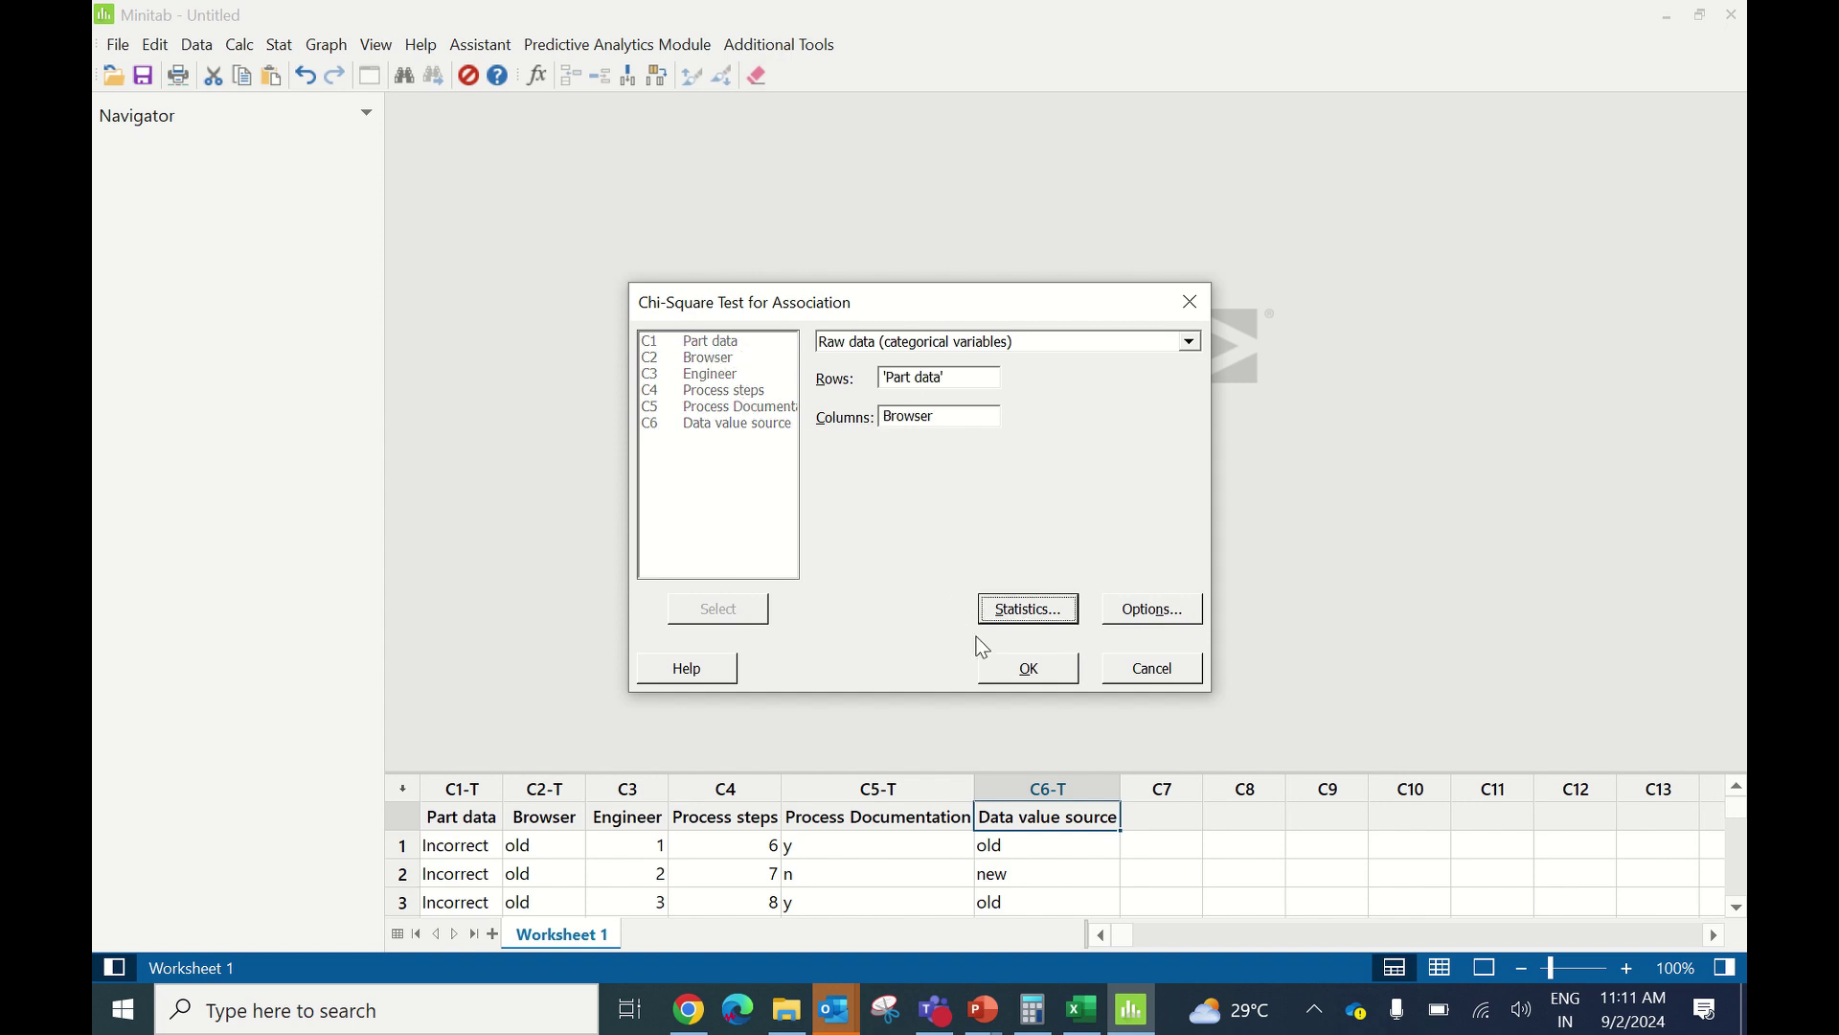
pyautogui.click(1004, 673)
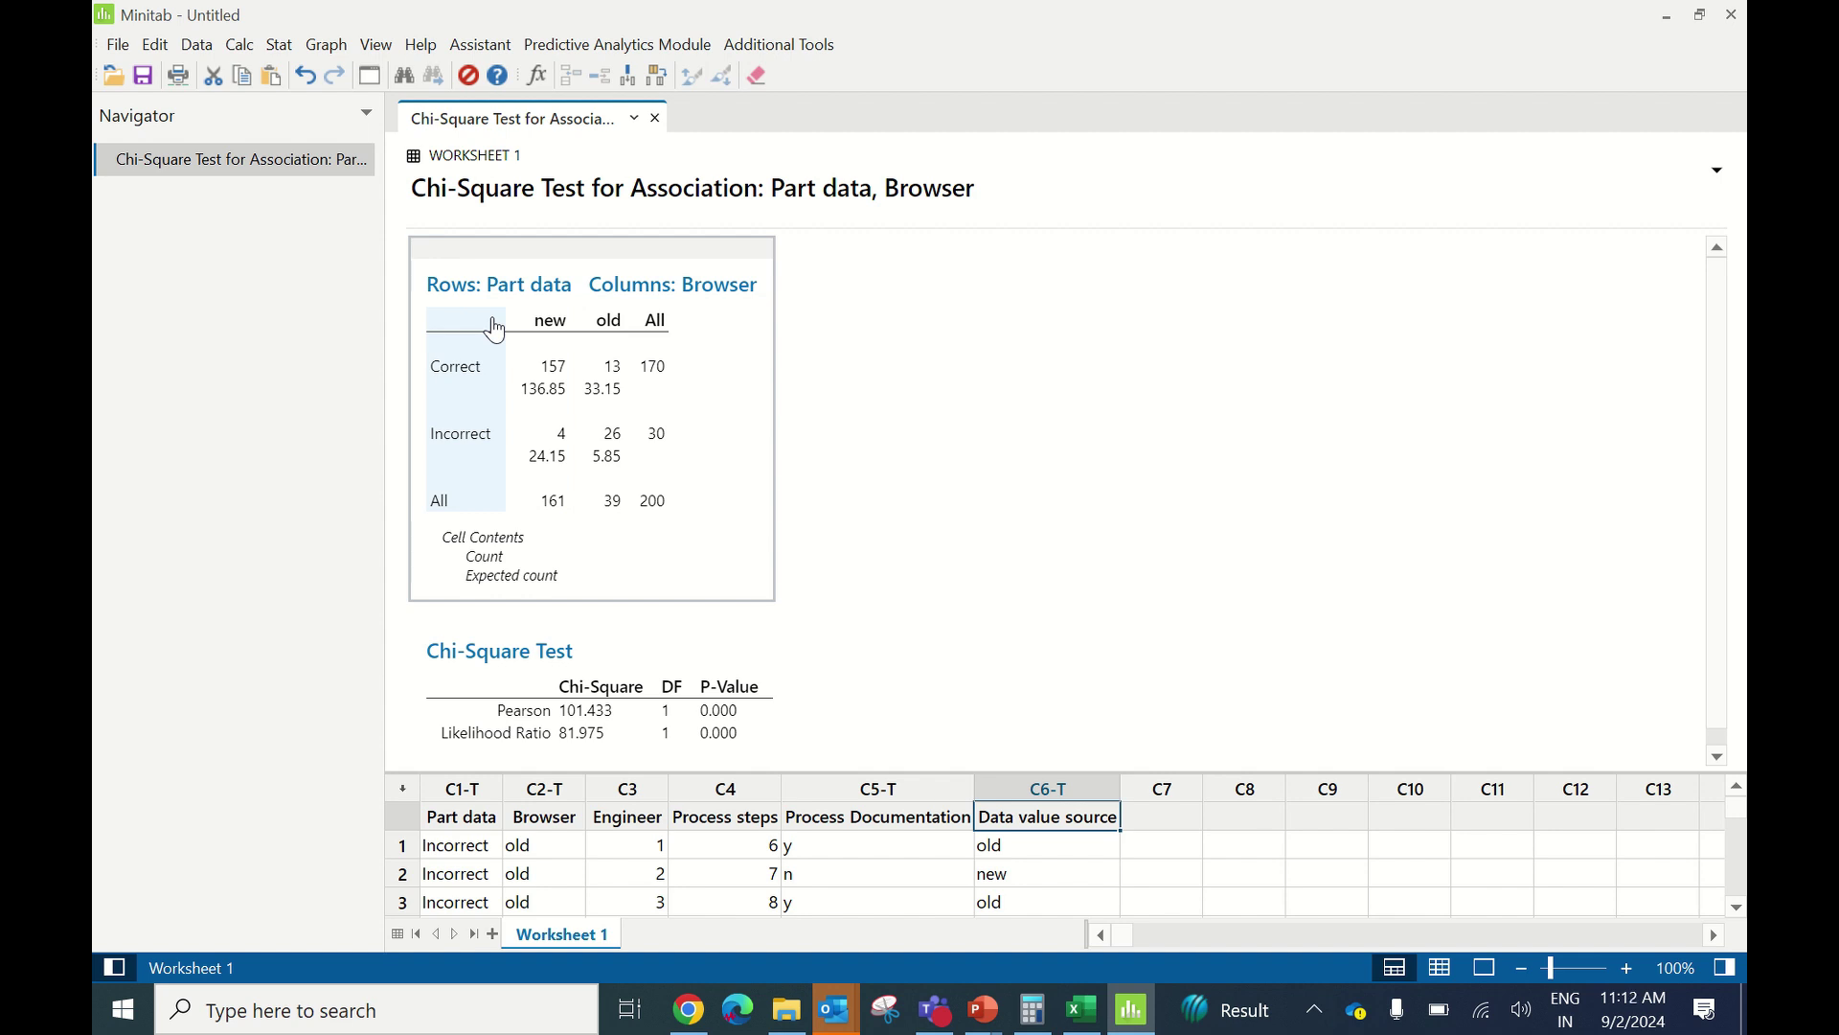
# Step: Rerun the chi-square test with Engineer instead of Browser as columns (Pearson 32.351, P-value 0.000)
pyautogui.hotkey('ctrl', 'e')
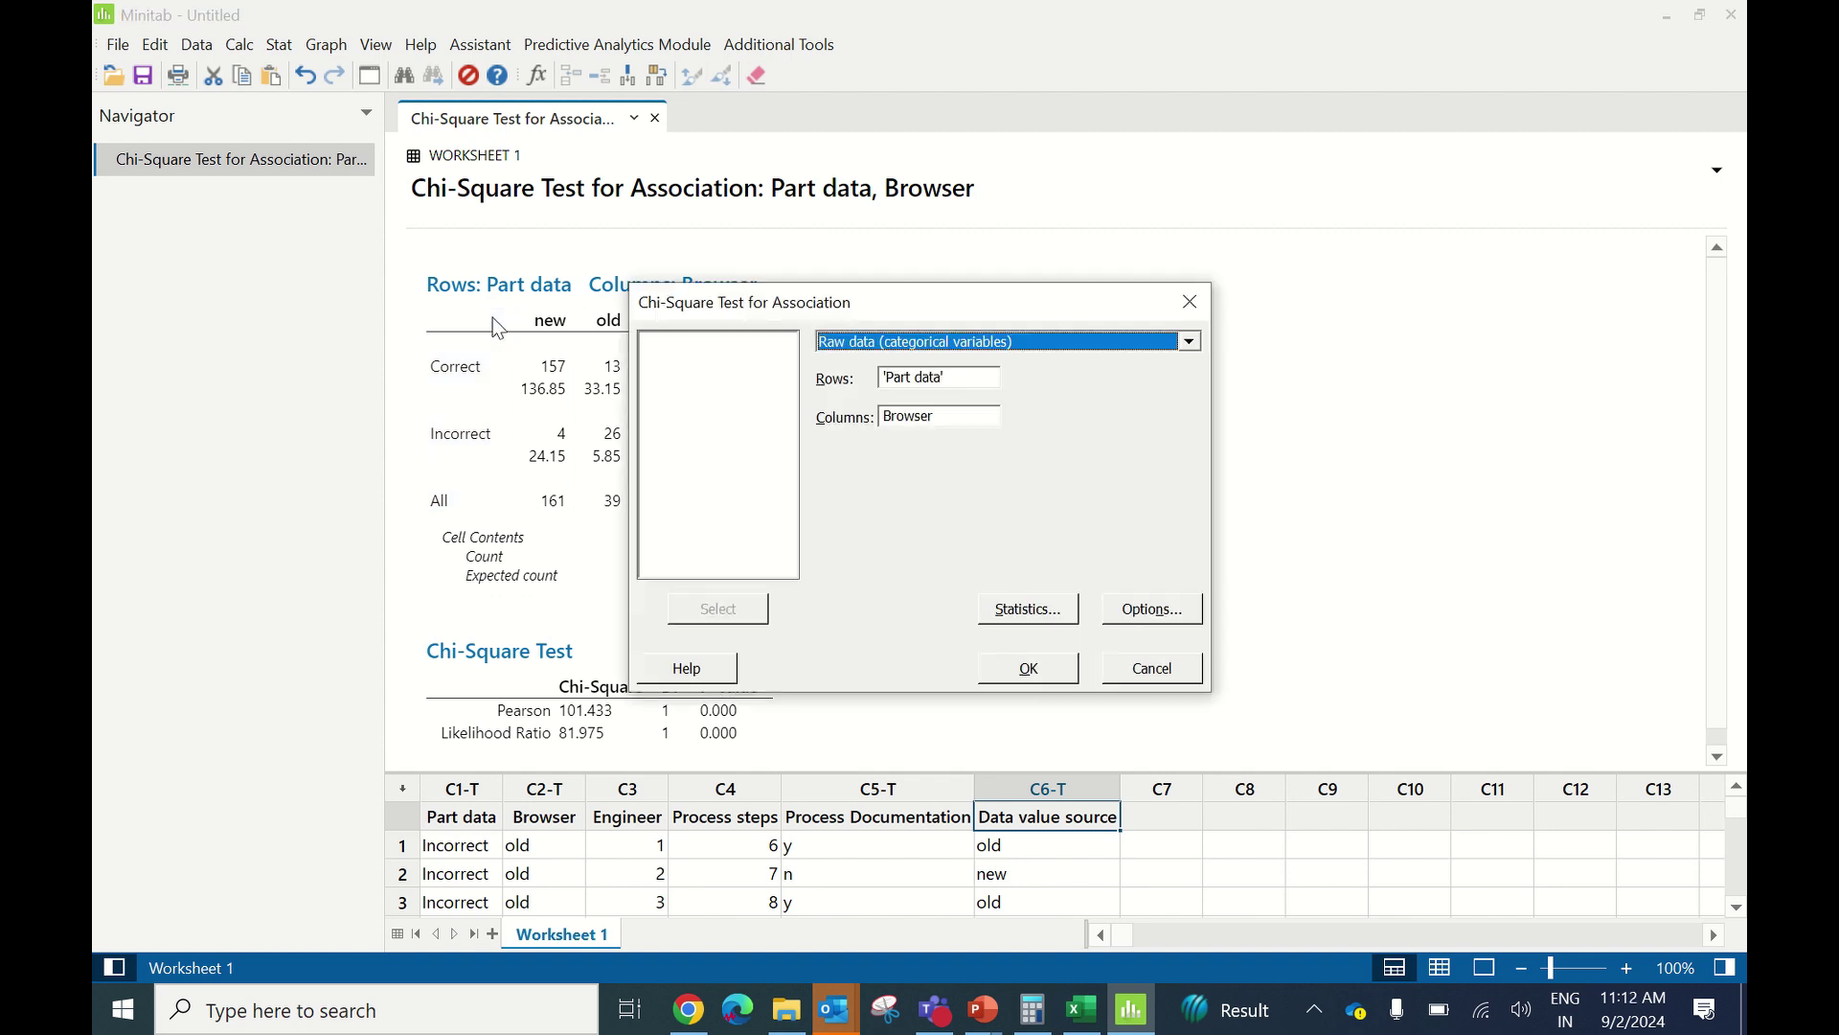
pyautogui.click(953, 415)
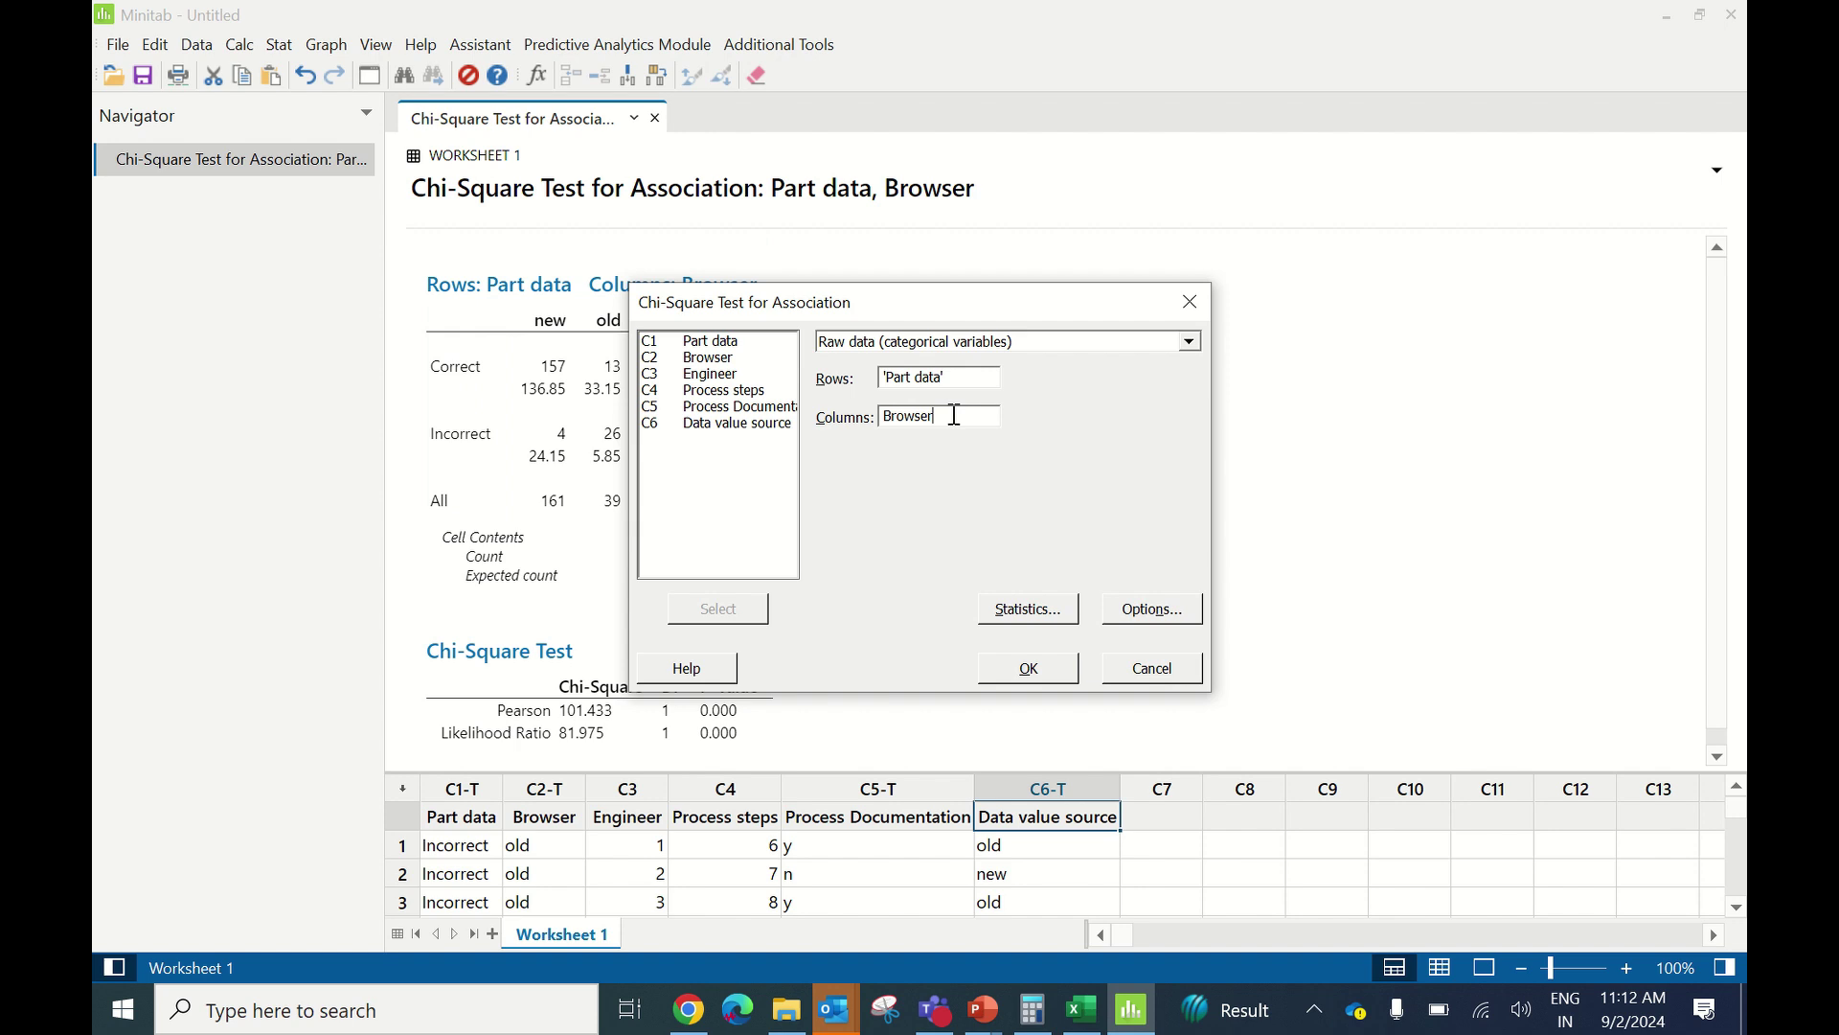
pyautogui.press('BackSpace')
pyautogui.press('BackSpace')
pyautogui.press('BackSpace')
pyautogui.press('BackSpace')
pyautogui.press('BackSpace')
pyautogui.press('BackSpace')
pyautogui.press('BackSpace')
pyautogui.doubleClick(747, 373)
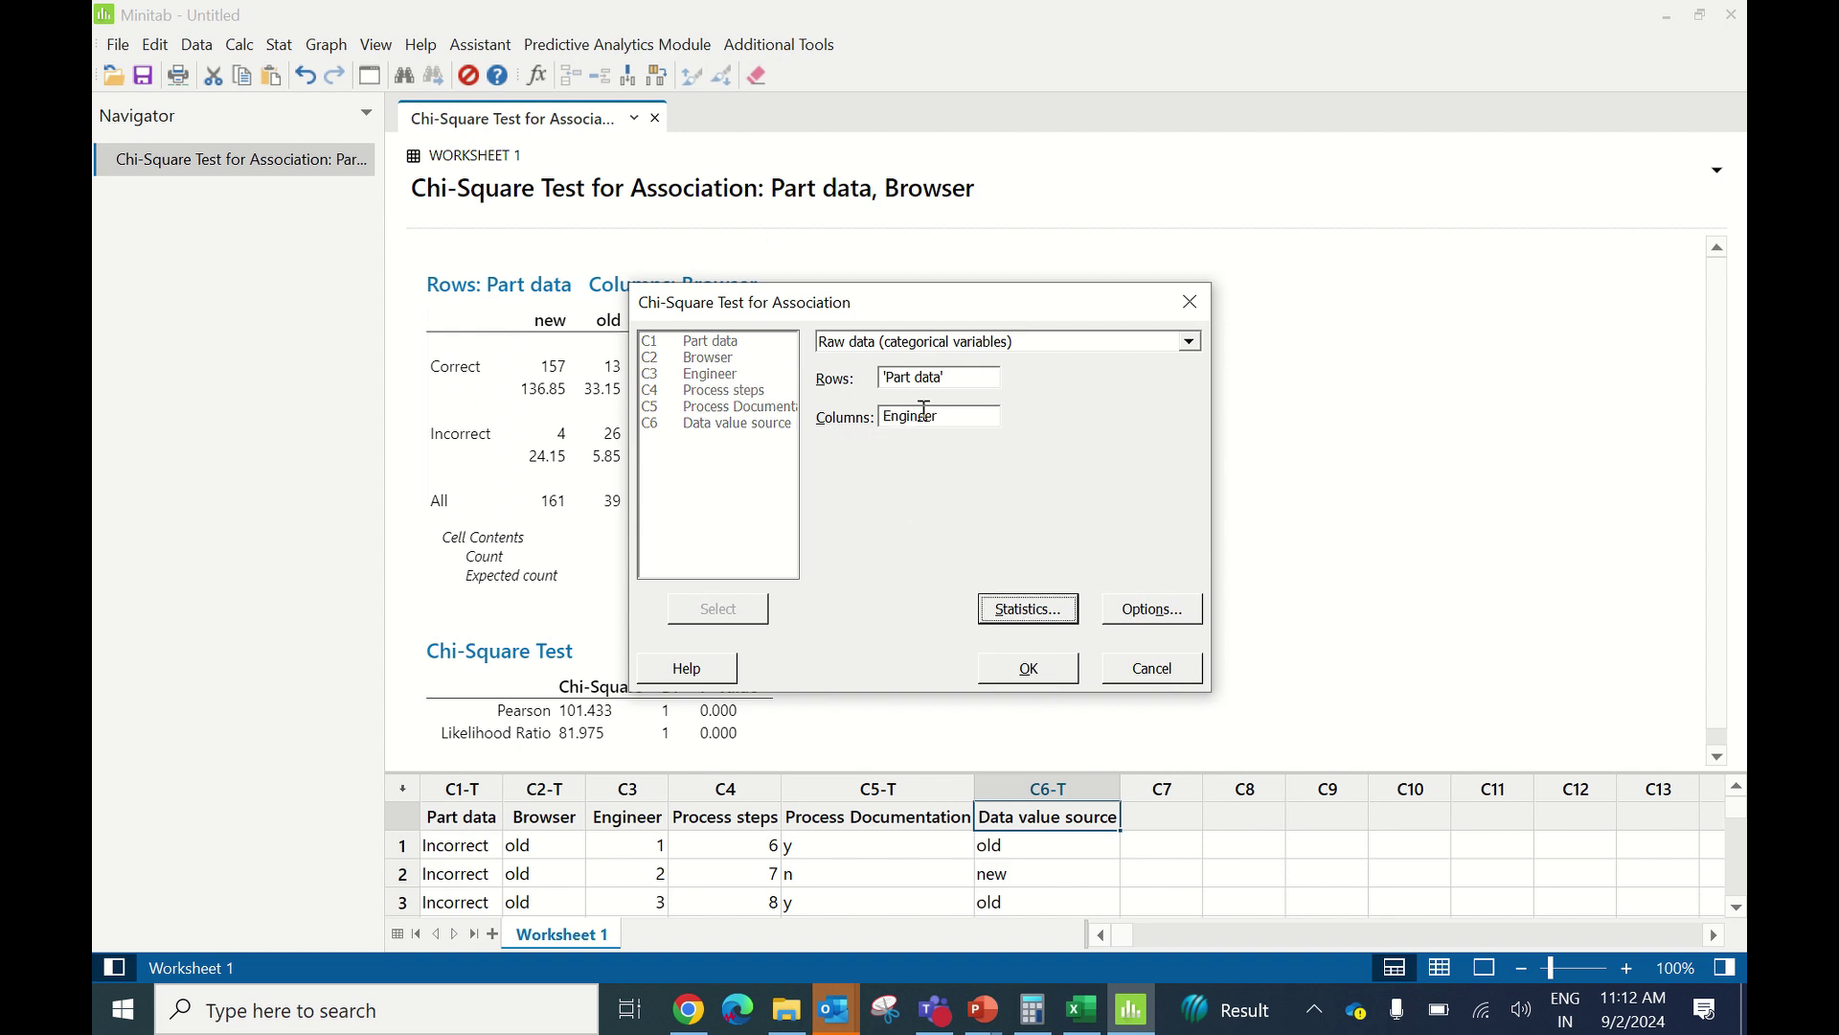
pyautogui.click(1011, 668)
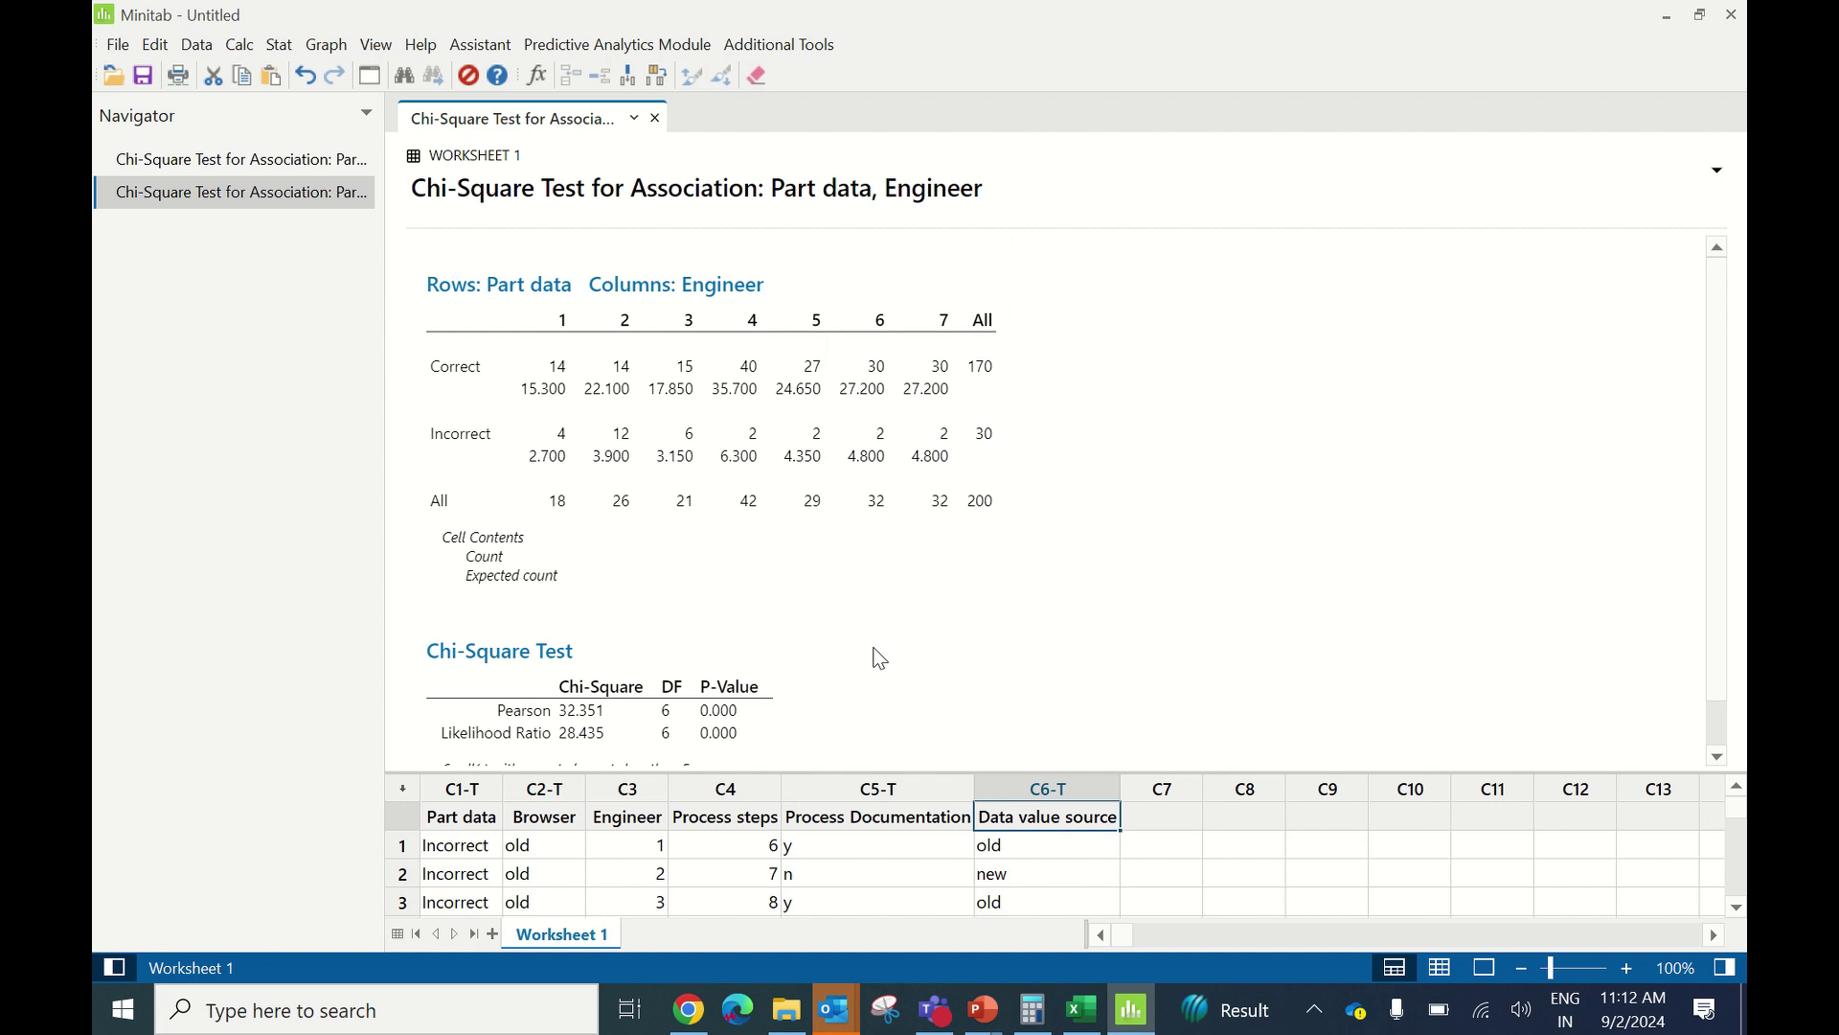
pyautogui.hotkey('ctrl', 'e')
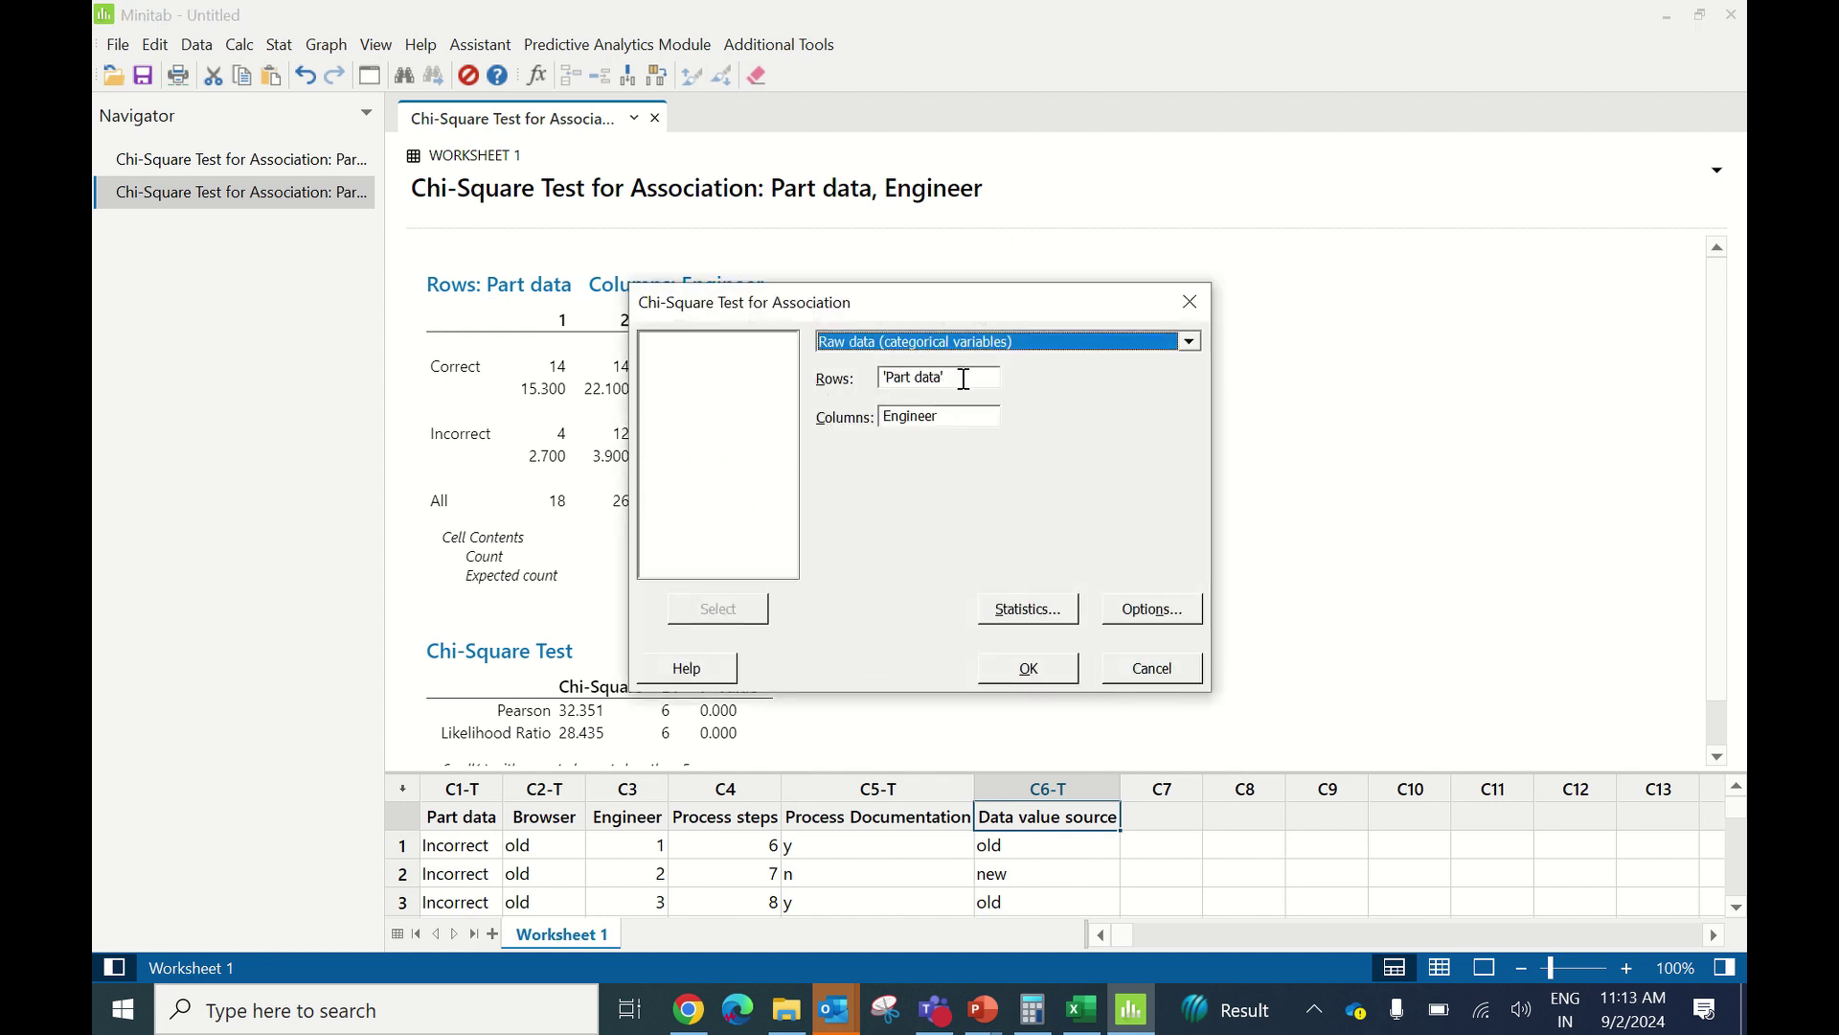
# Step: Replace Engineer with Process steps as the columns variable and rerun the test (Pearson 49.502)
pyautogui.click(943, 412)
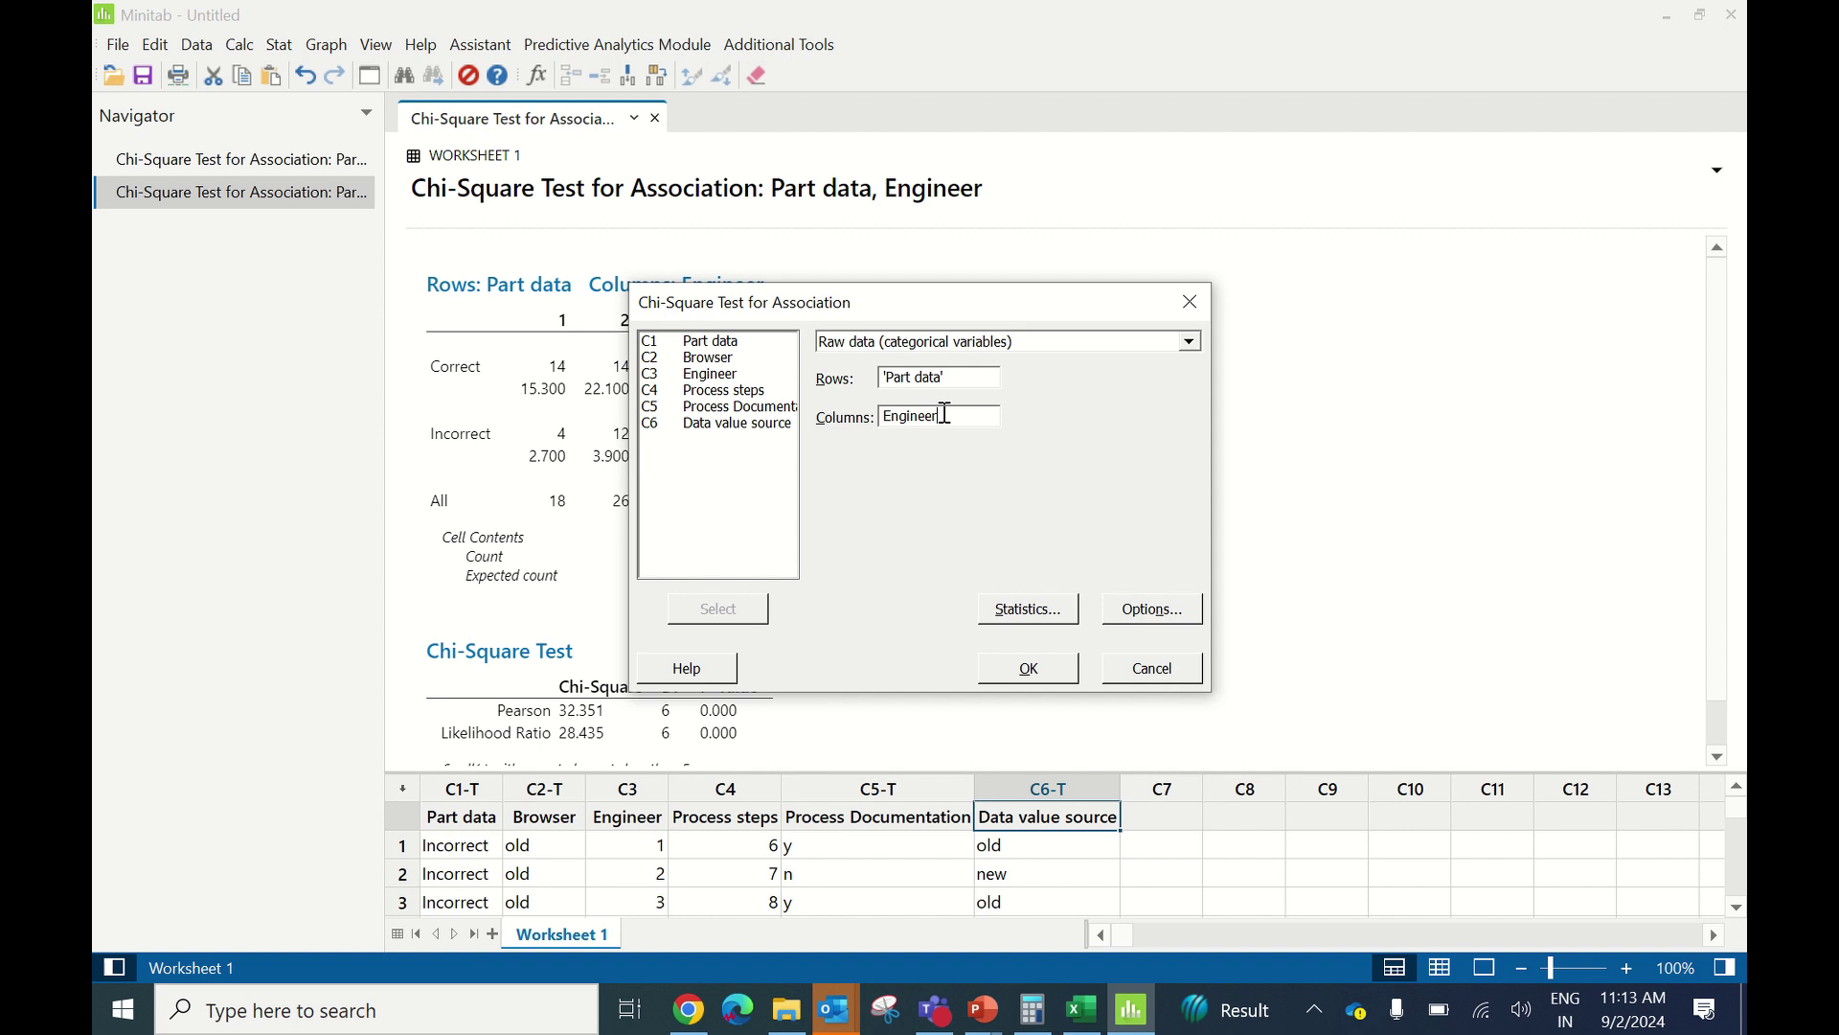
pyautogui.press('BackSpace')
pyautogui.press('BackSpace')
pyautogui.press('BackSpace')
pyautogui.press('BackSpace')
pyautogui.press('BackSpace')
pyautogui.press('BackSpace')
pyautogui.press('BackSpace')
pyautogui.press('BackSpace')
pyautogui.doubleClick(714, 390)
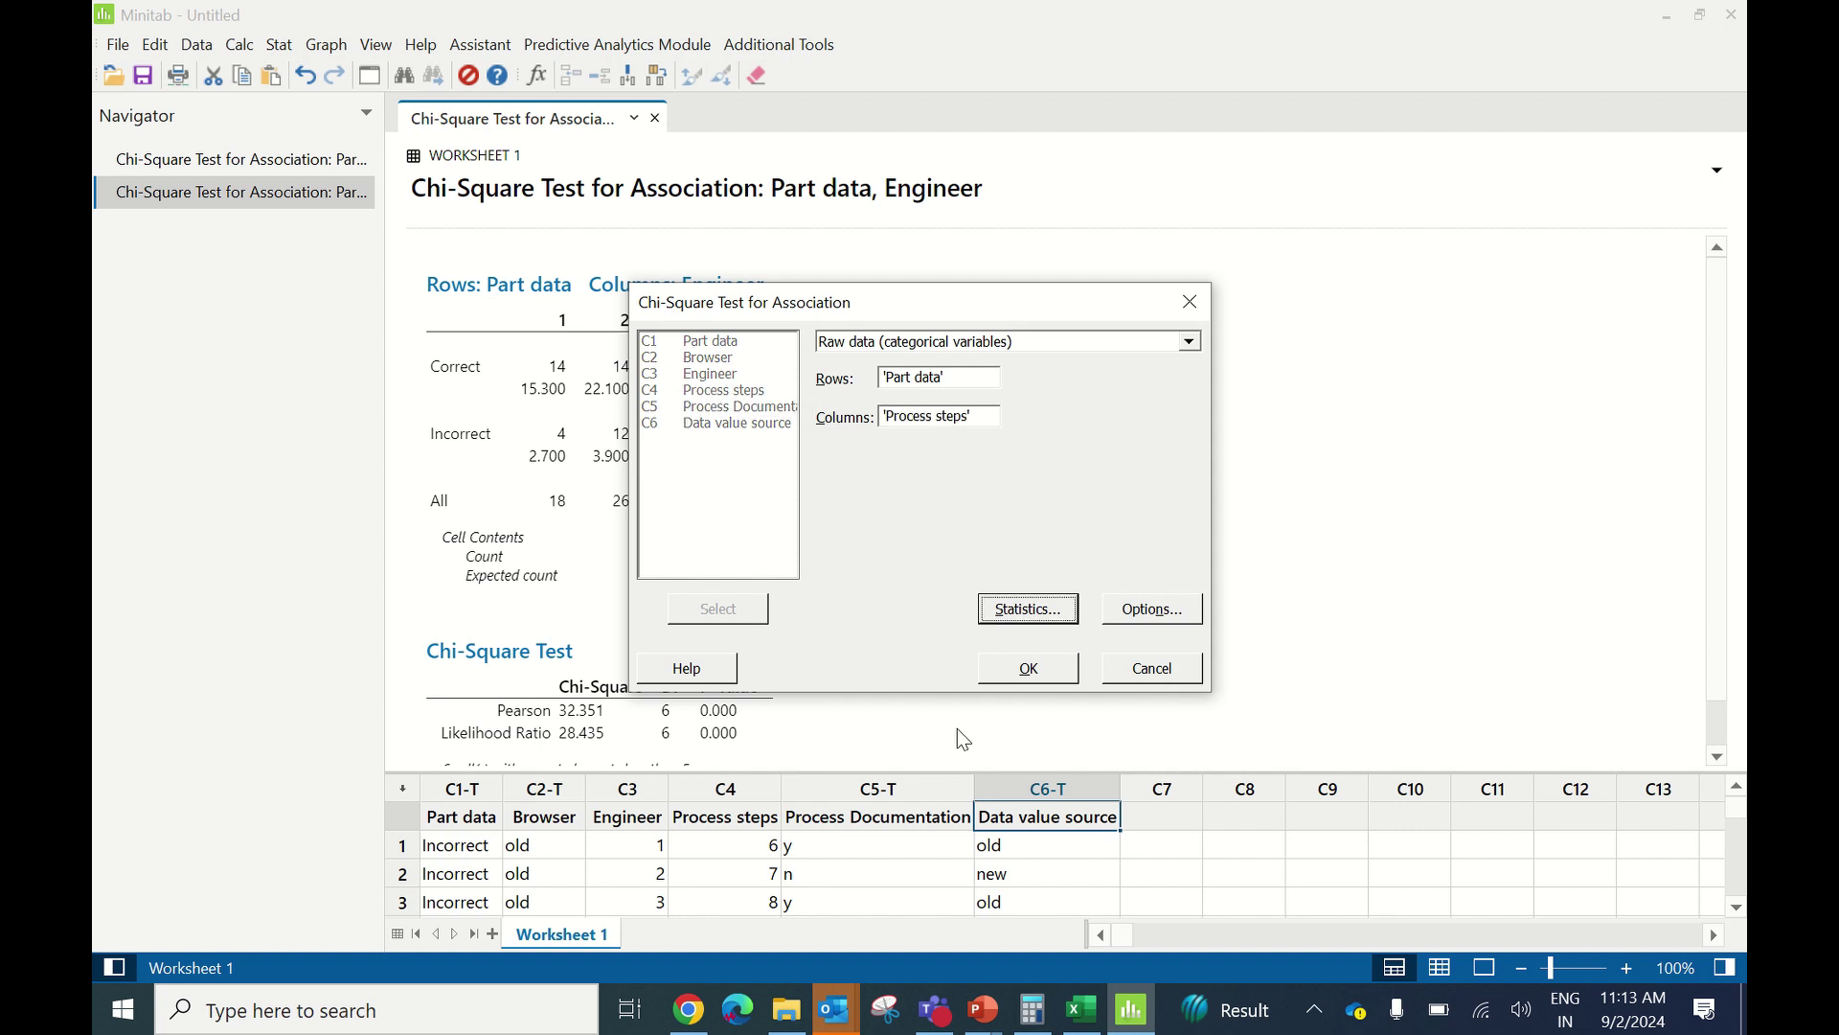
pyautogui.click(1058, 666)
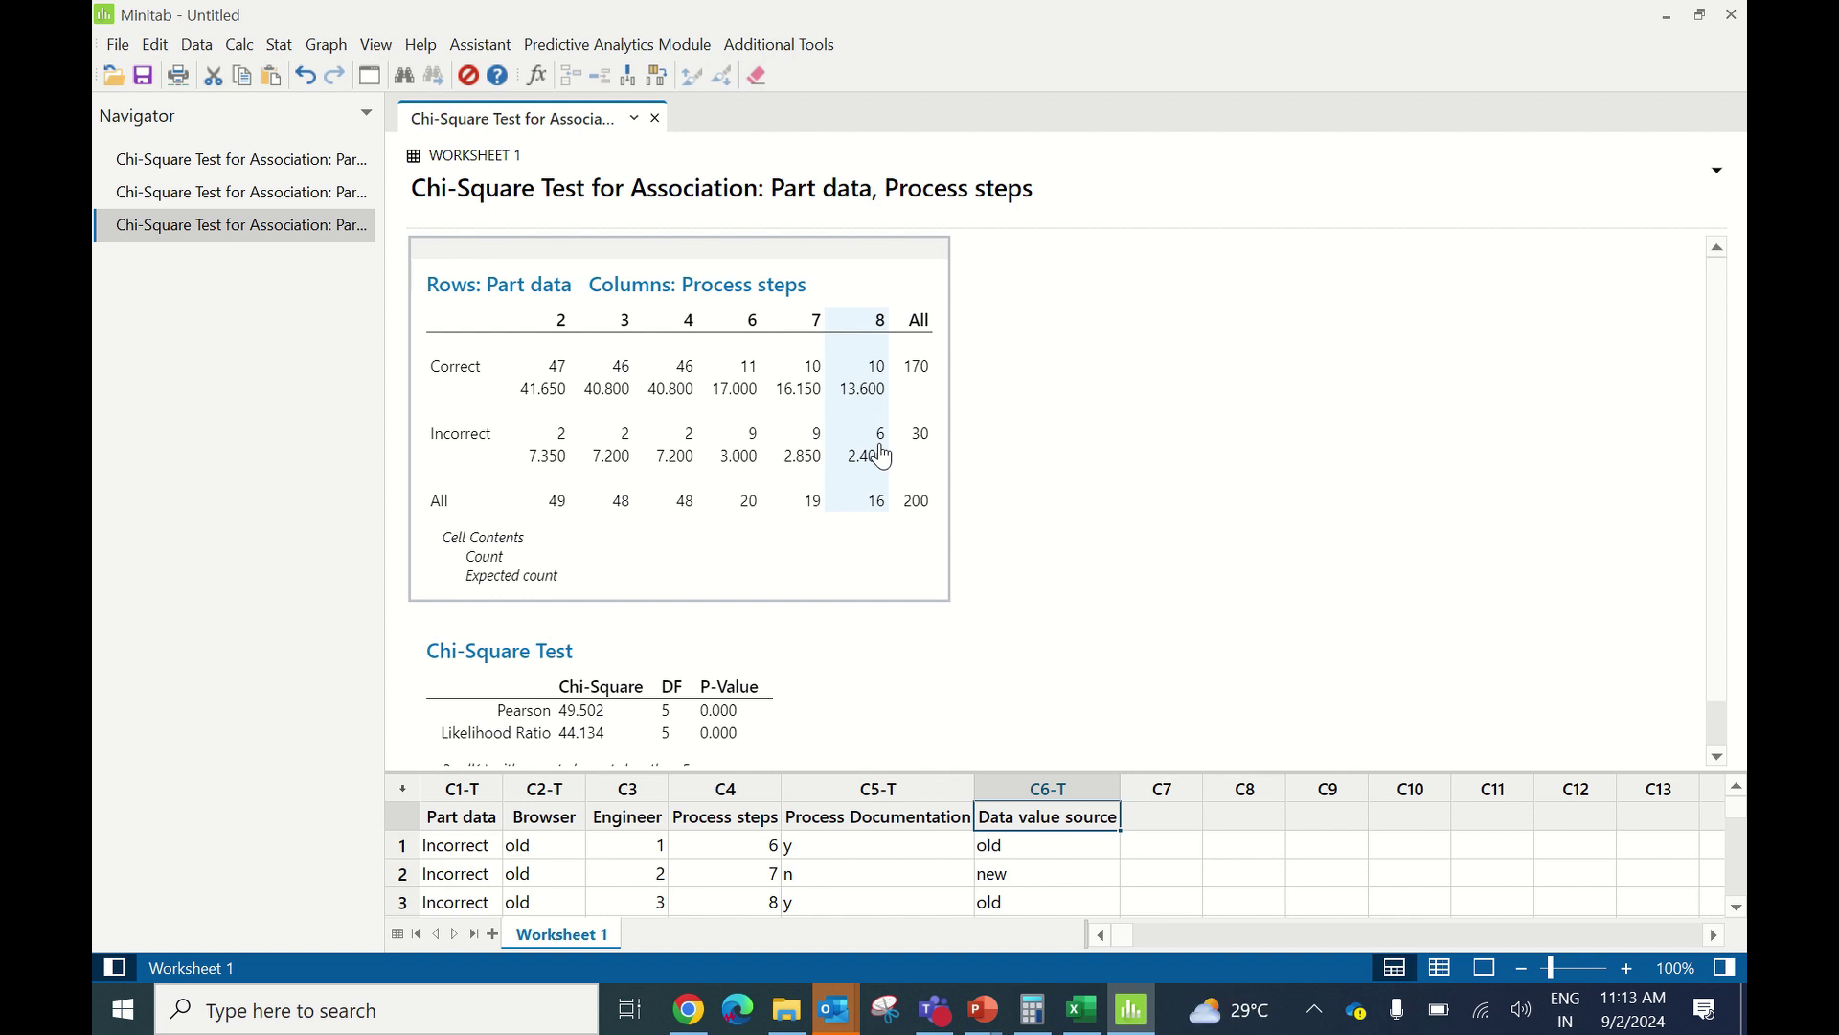
# Step: Rerun the test with Process Documentation as columns and highlight the 0.874 p-value
pyautogui.hotkey('ctrl', 'e')
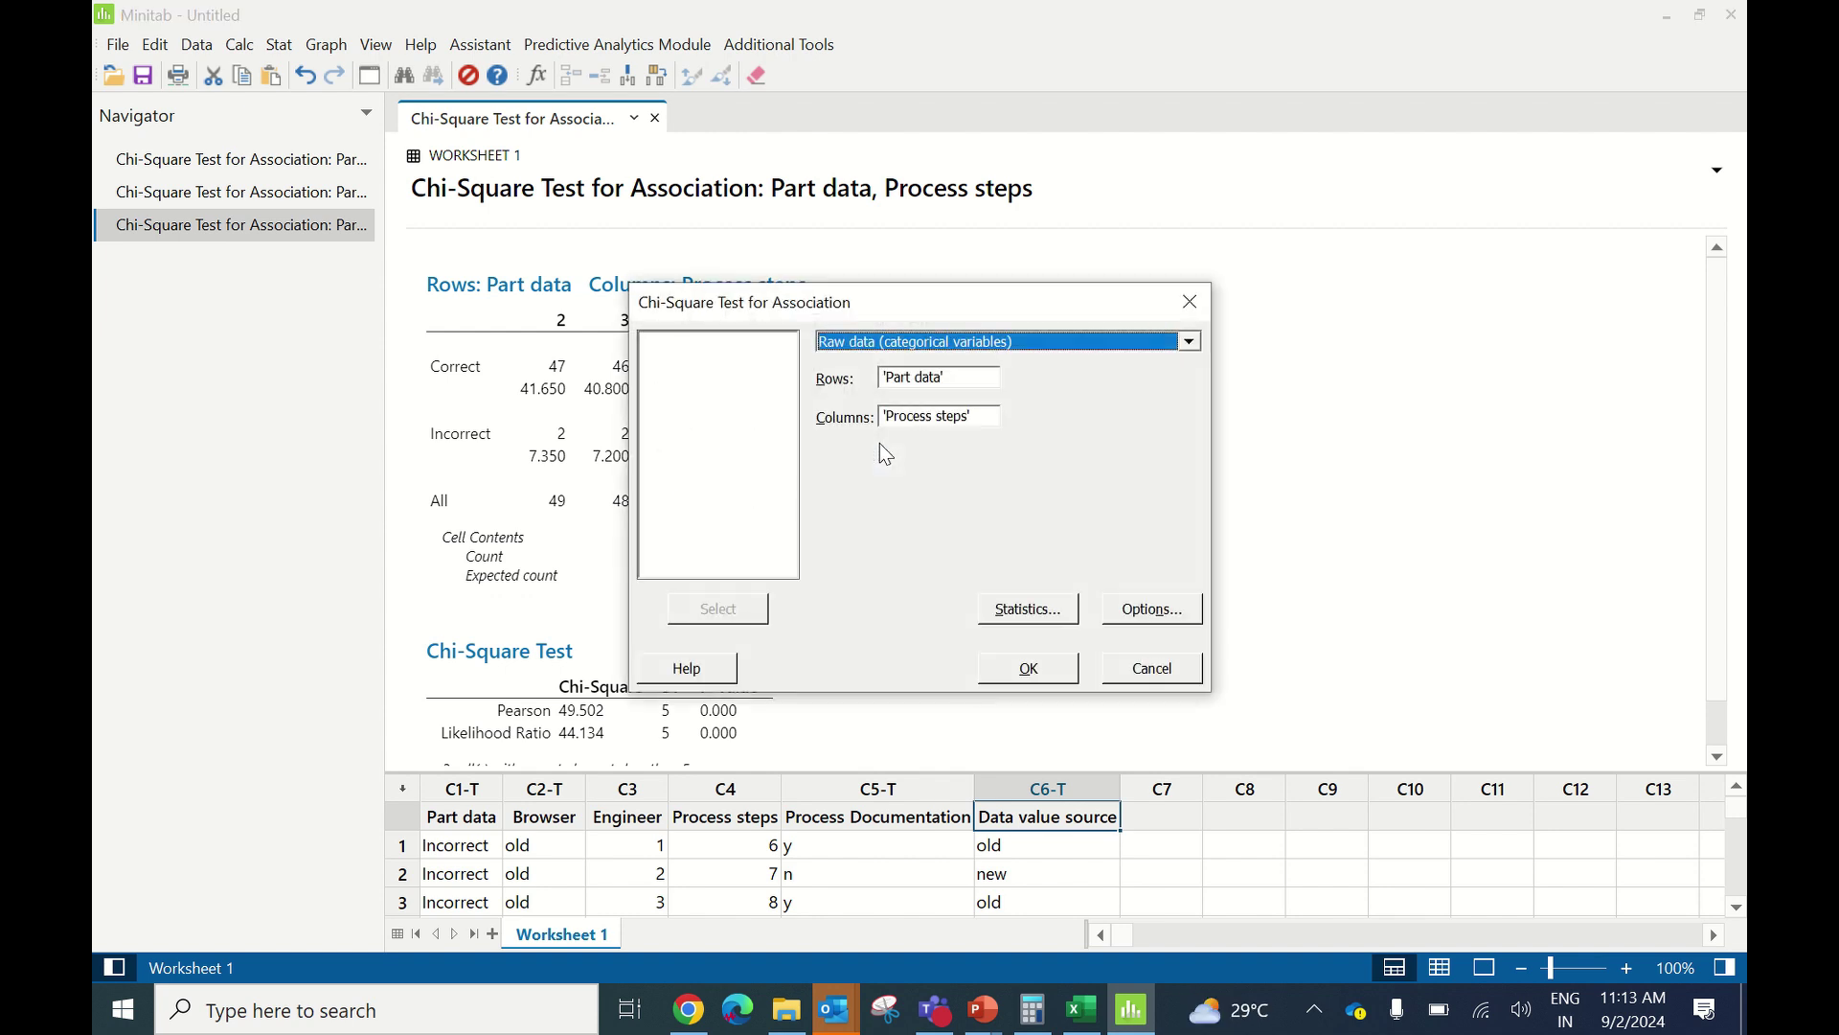
pyautogui.click(984, 420)
pyautogui.press('BackSpace')
pyautogui.press('BackSpace')
pyautogui.press('BackSpace')
pyautogui.press('BackSpace')
pyautogui.press('BackSpace')
pyautogui.press('BackSpace')
pyautogui.press('BackSpace')
pyautogui.press('BackSpace')
pyautogui.press('BackSpace')
pyautogui.press('BackSpace')
pyautogui.press('BackSpace')
pyautogui.press('BackSpace')
pyautogui.press('BackSpace')
pyautogui.press('BackSpace')
pyautogui.press('BackSpace')
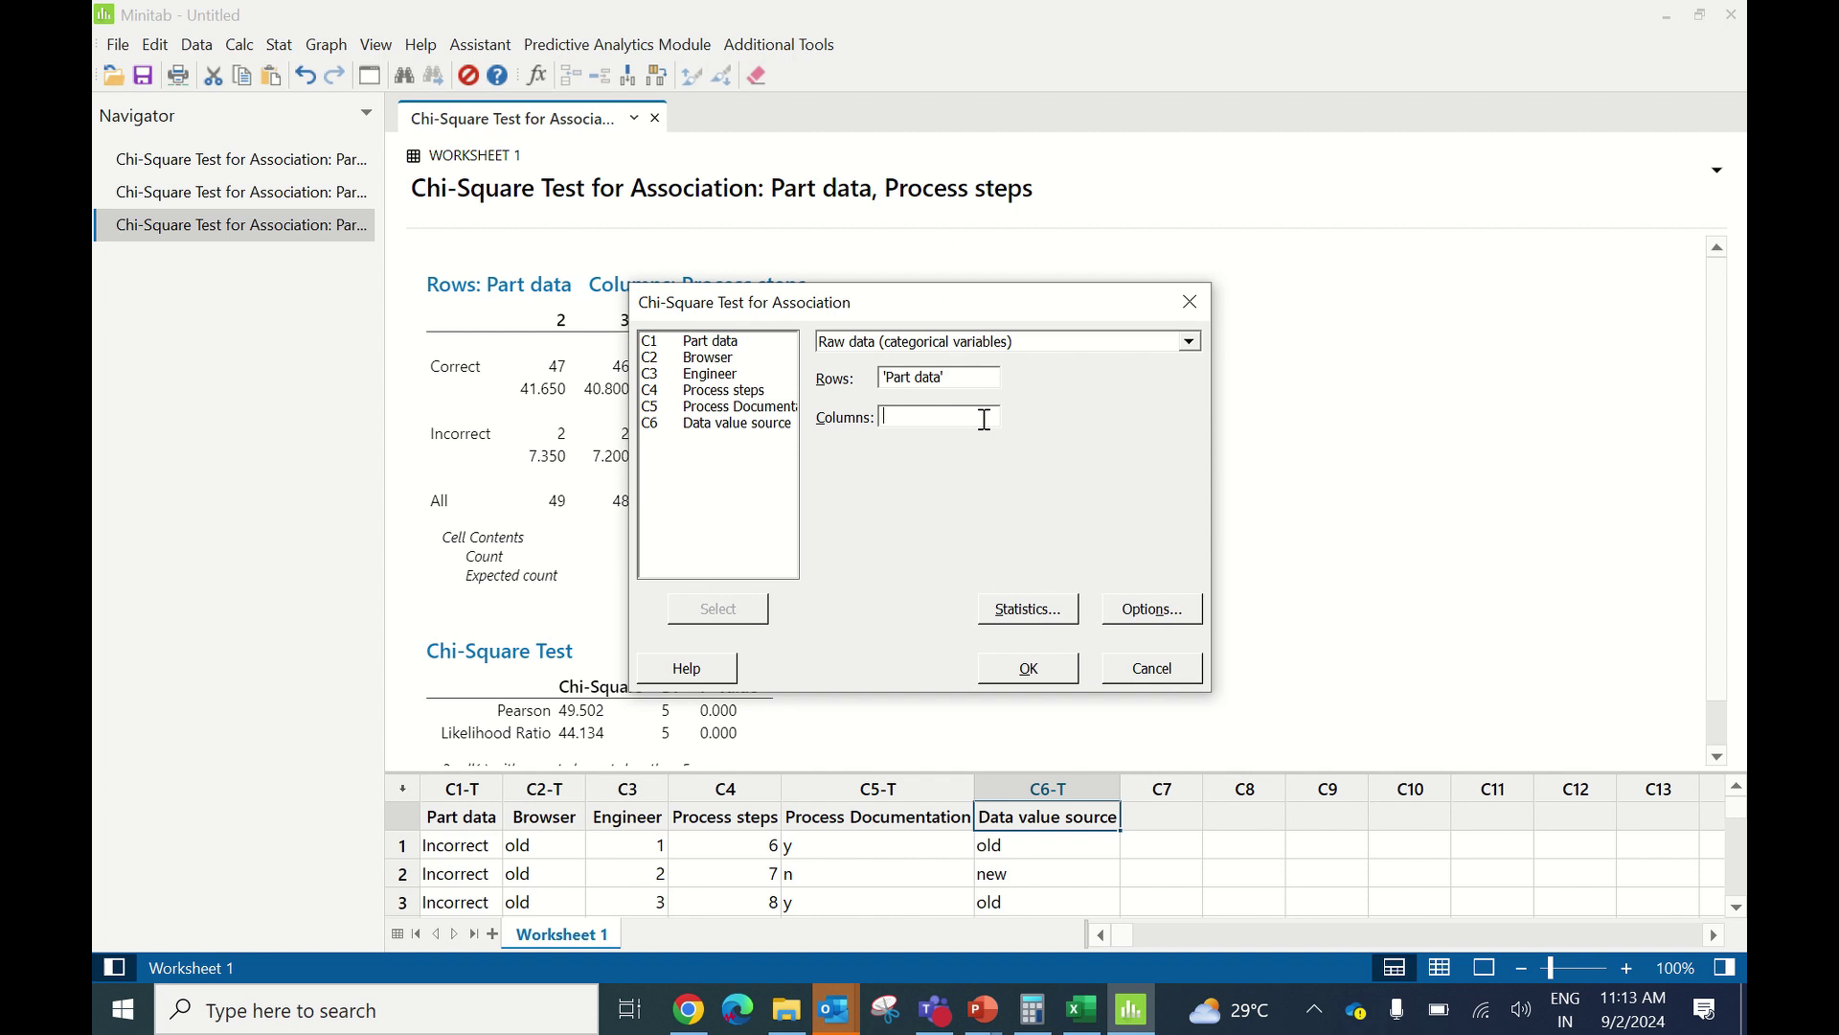
pyautogui.doubleClick(729, 408)
pyautogui.click(1028, 676)
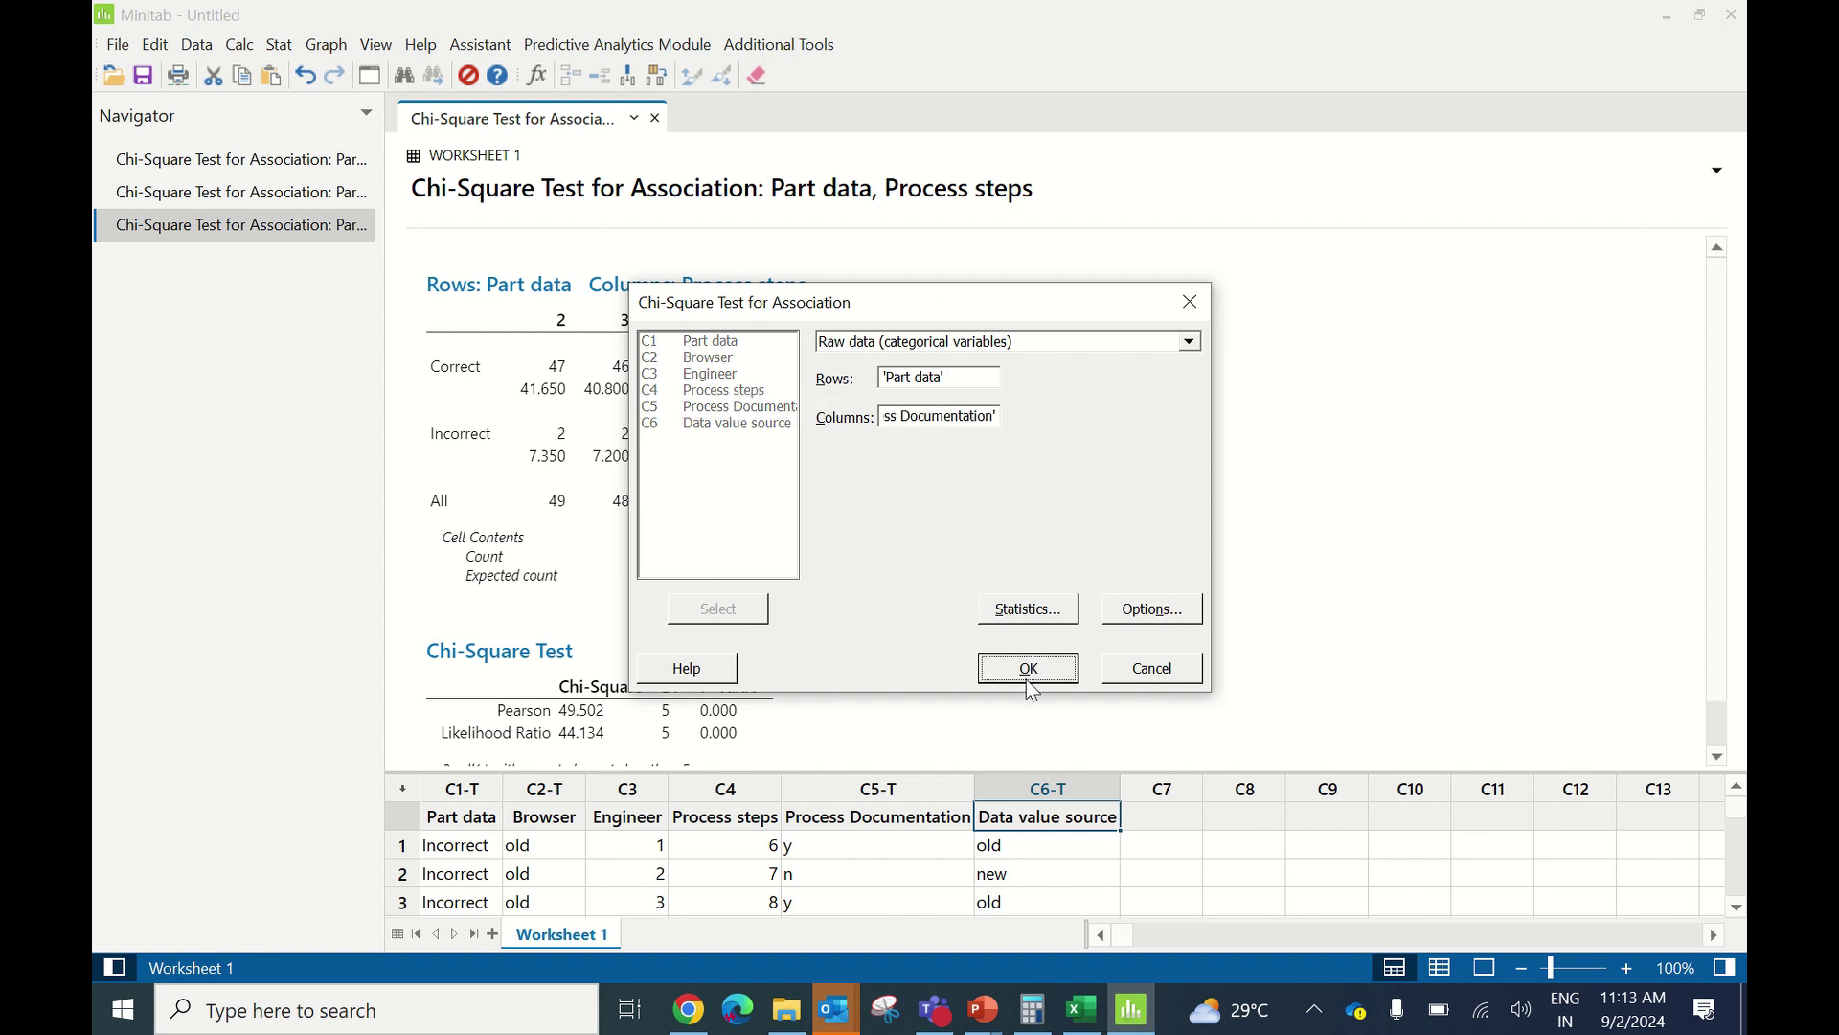
pyautogui.moveTo(728, 682); pyautogui.dragTo(746, 747)
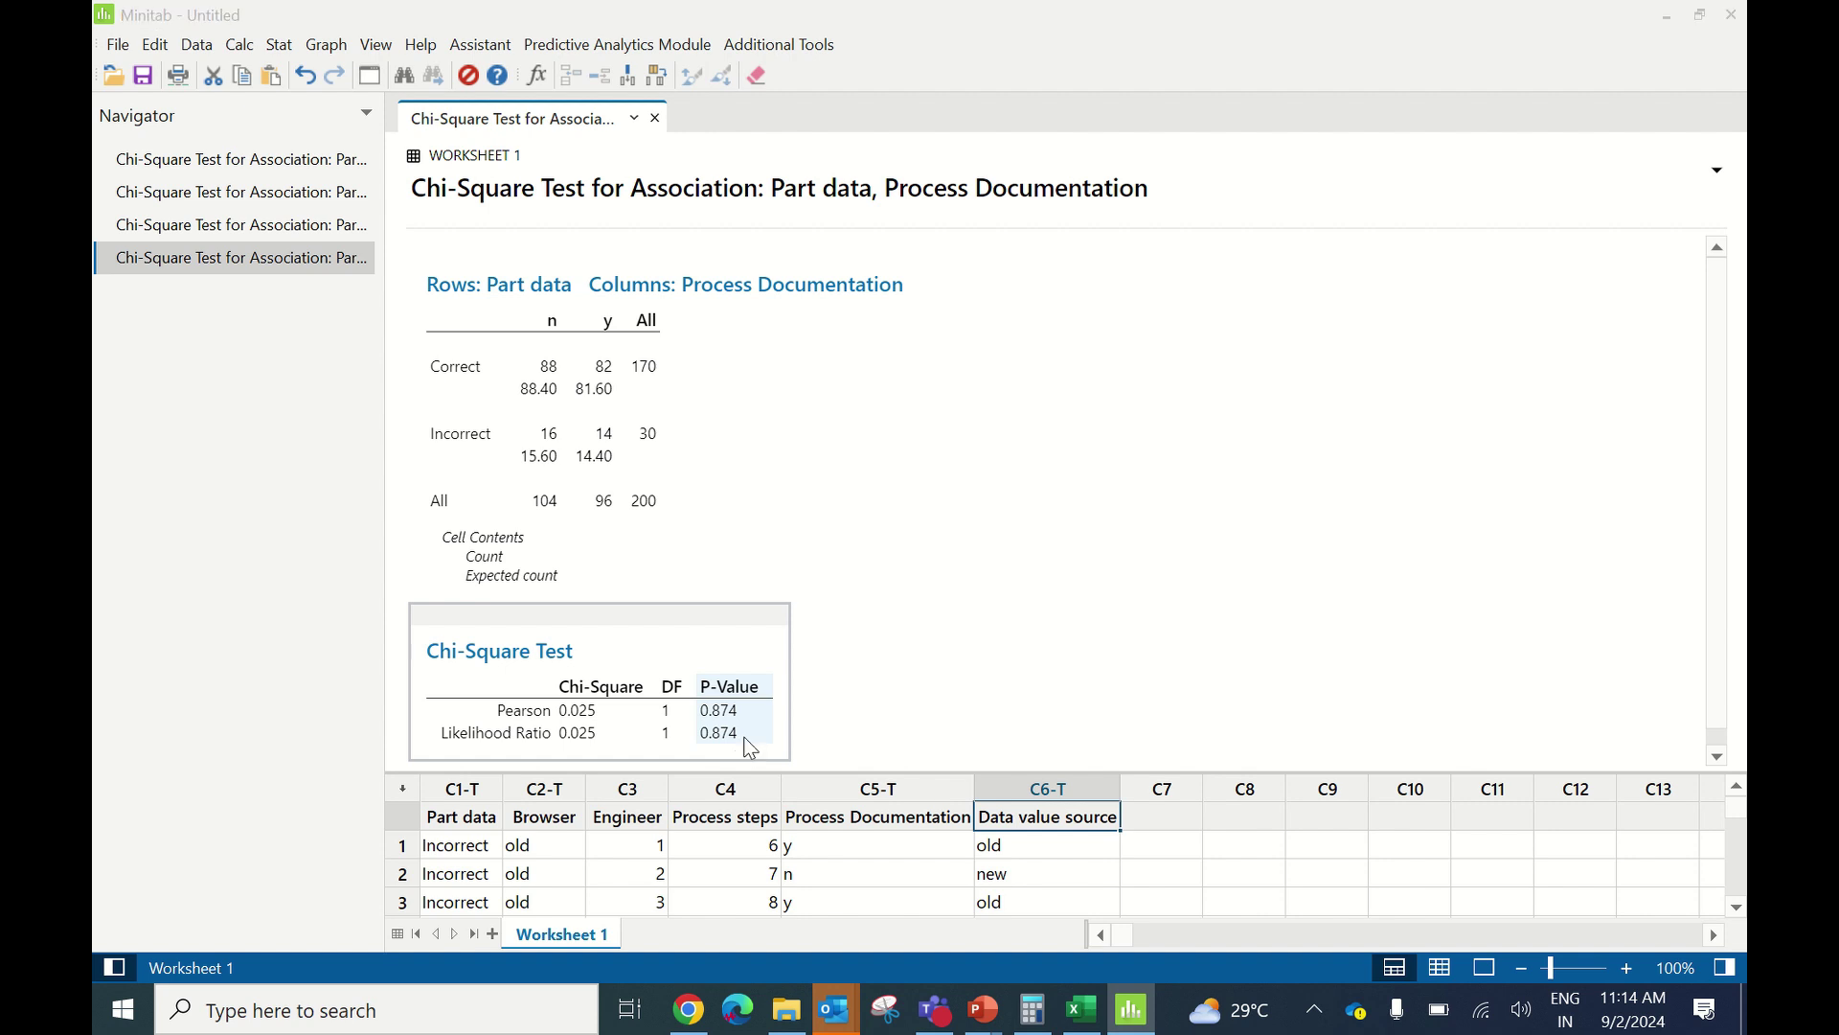
# Step: Rerun the chi-square test with C6 Data value source as columns (Pearson 126.716)
pyautogui.hotkey('ctrl', 'e')
pyautogui.click(882, 419)
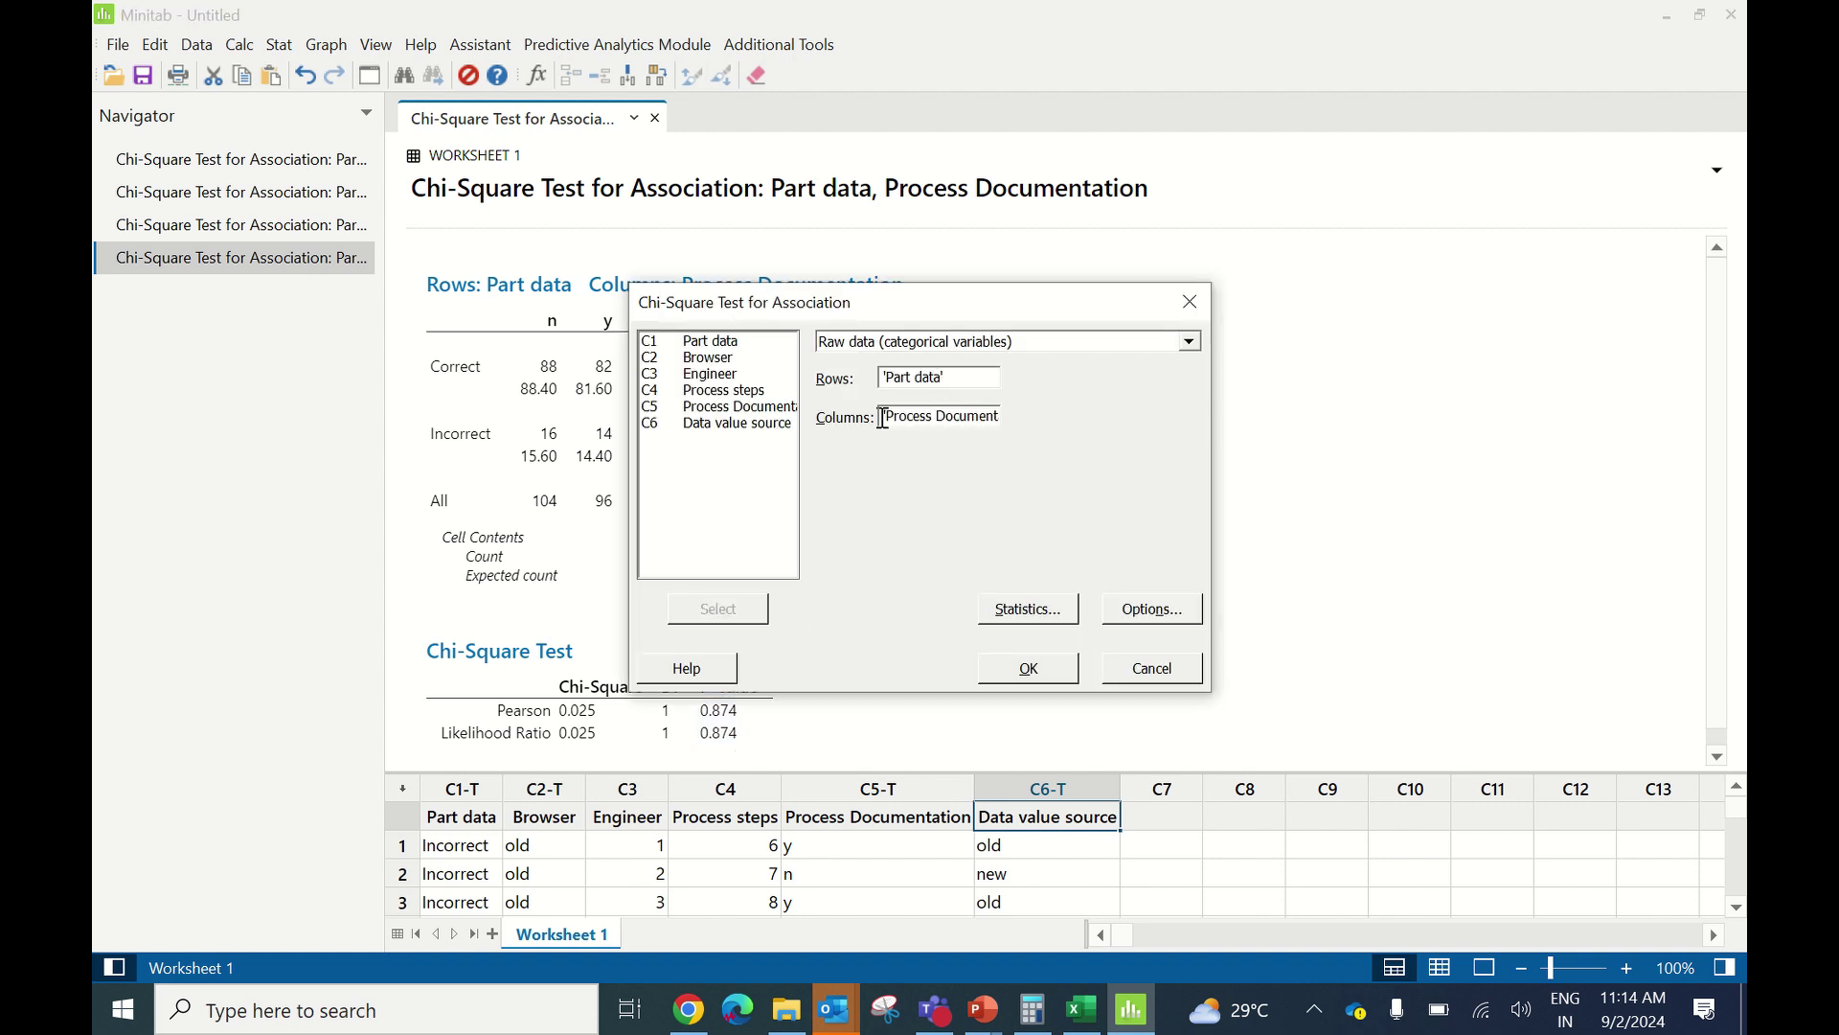
pyautogui.press('Delete')
pyautogui.press('Delete')
pyautogui.press('Delete')
pyautogui.press('Delete')
pyautogui.press('Delete')
pyautogui.press('Delete')
pyautogui.press('Delete')
pyautogui.press('Delete')
pyautogui.press('Delete')
pyautogui.press('Delete')
pyautogui.press('Delete')
pyautogui.press('Delete')
pyautogui.press('Delete')
pyautogui.press('Delete')
pyautogui.press('Delete')
pyautogui.press('Delete')
pyautogui.press('Delete')
pyautogui.press('Delete')
pyautogui.press('Delete')
pyautogui.press('Delete')
pyautogui.doubleClick(738, 423)
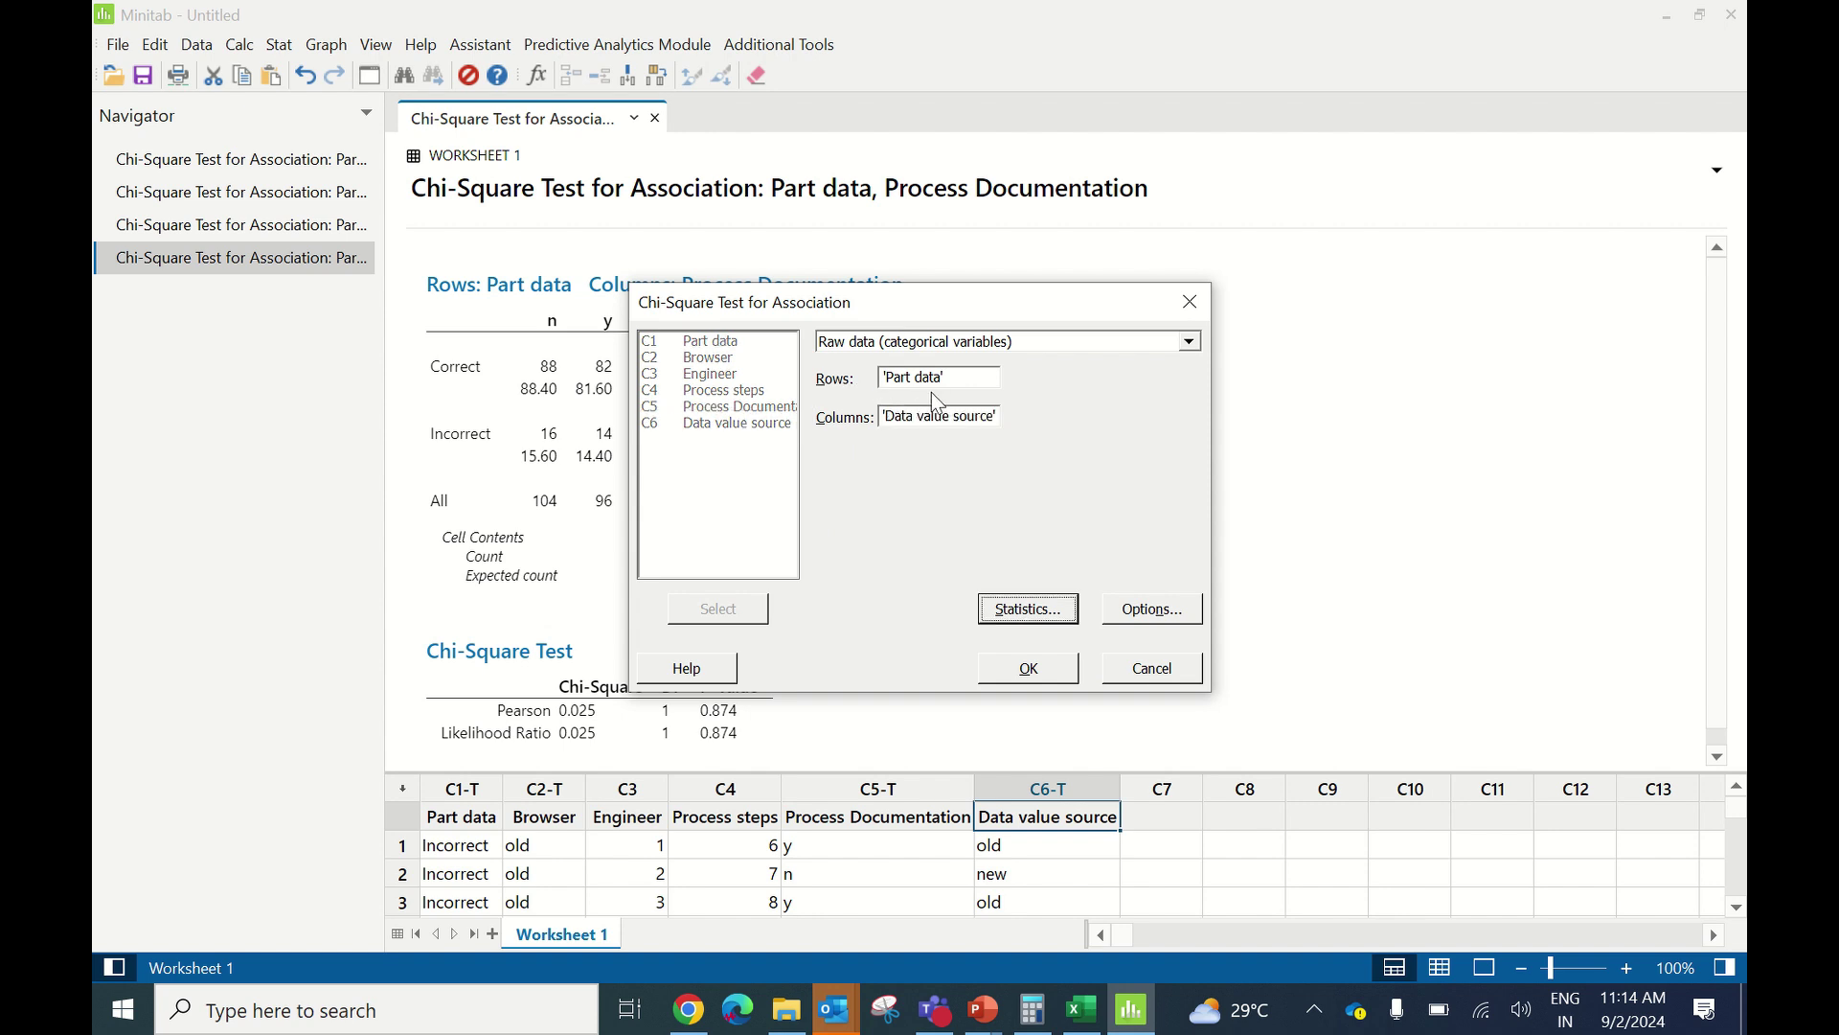
pyautogui.click(1009, 672)
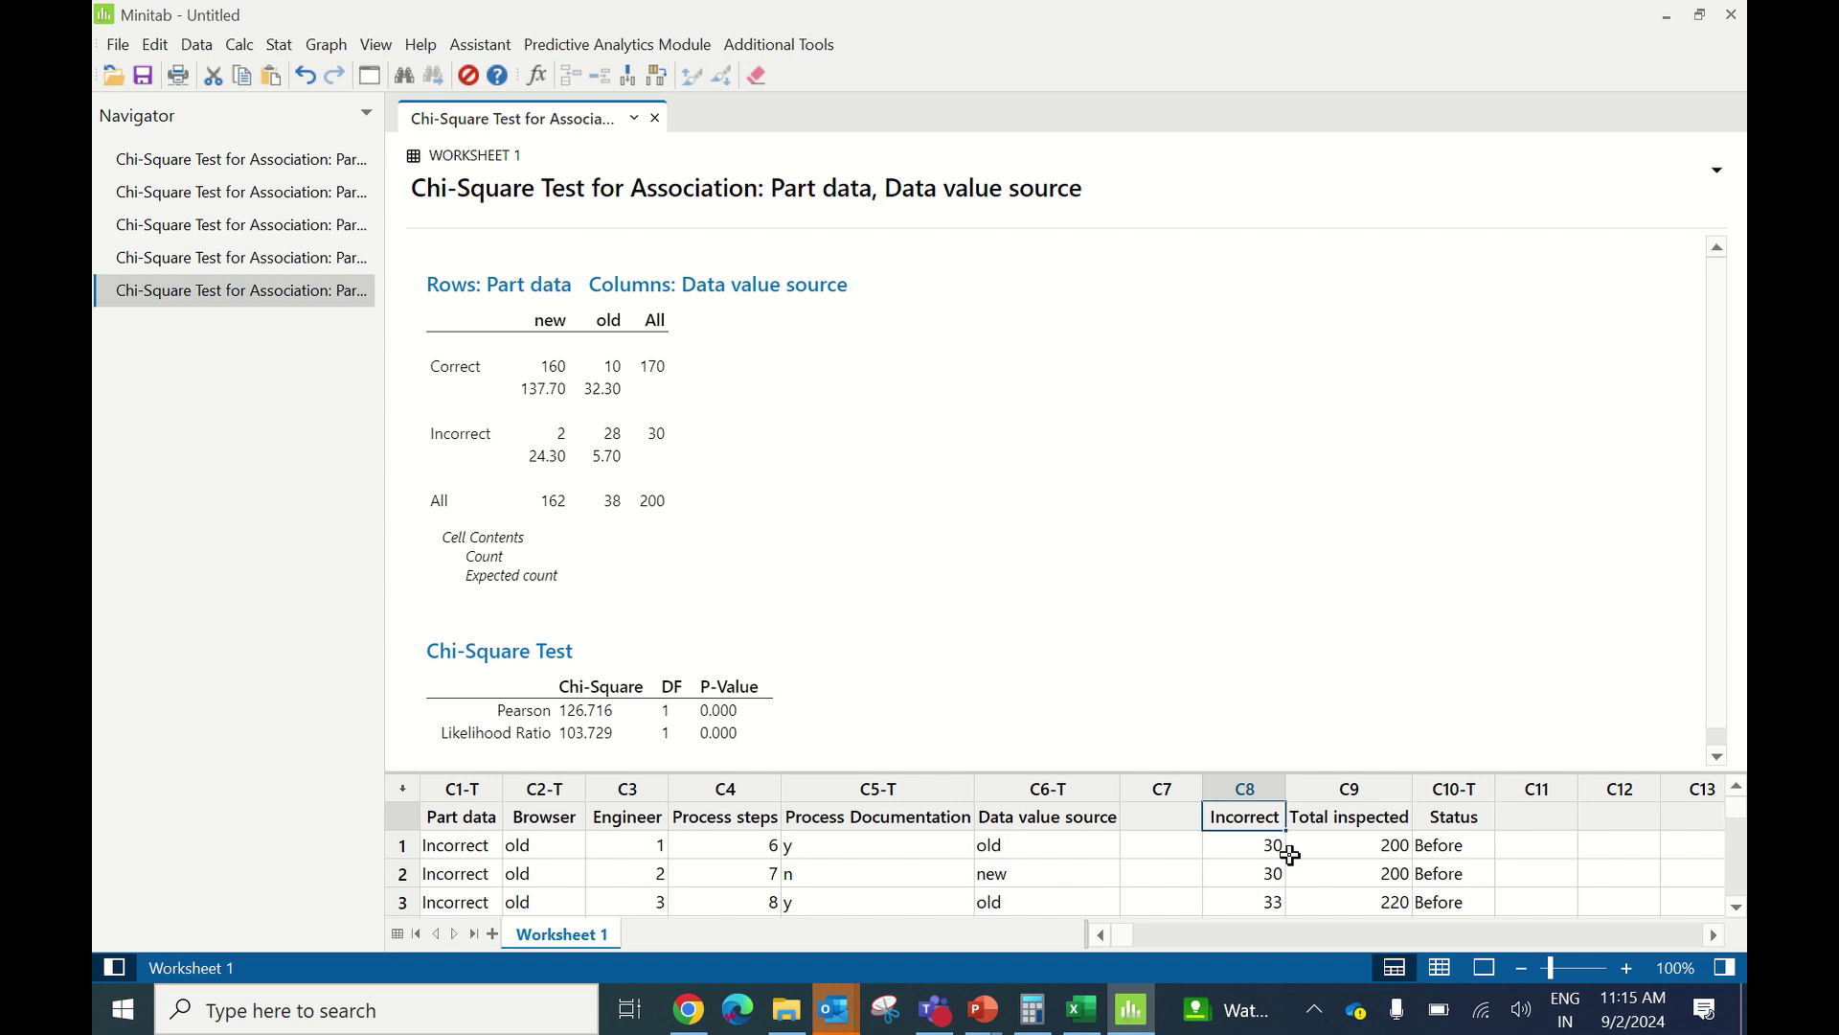
pyautogui.press('Down')
pyautogui.press('Down')
pyautogui.press('Down')
pyautogui.press('Down')
pyautogui.press('Down')
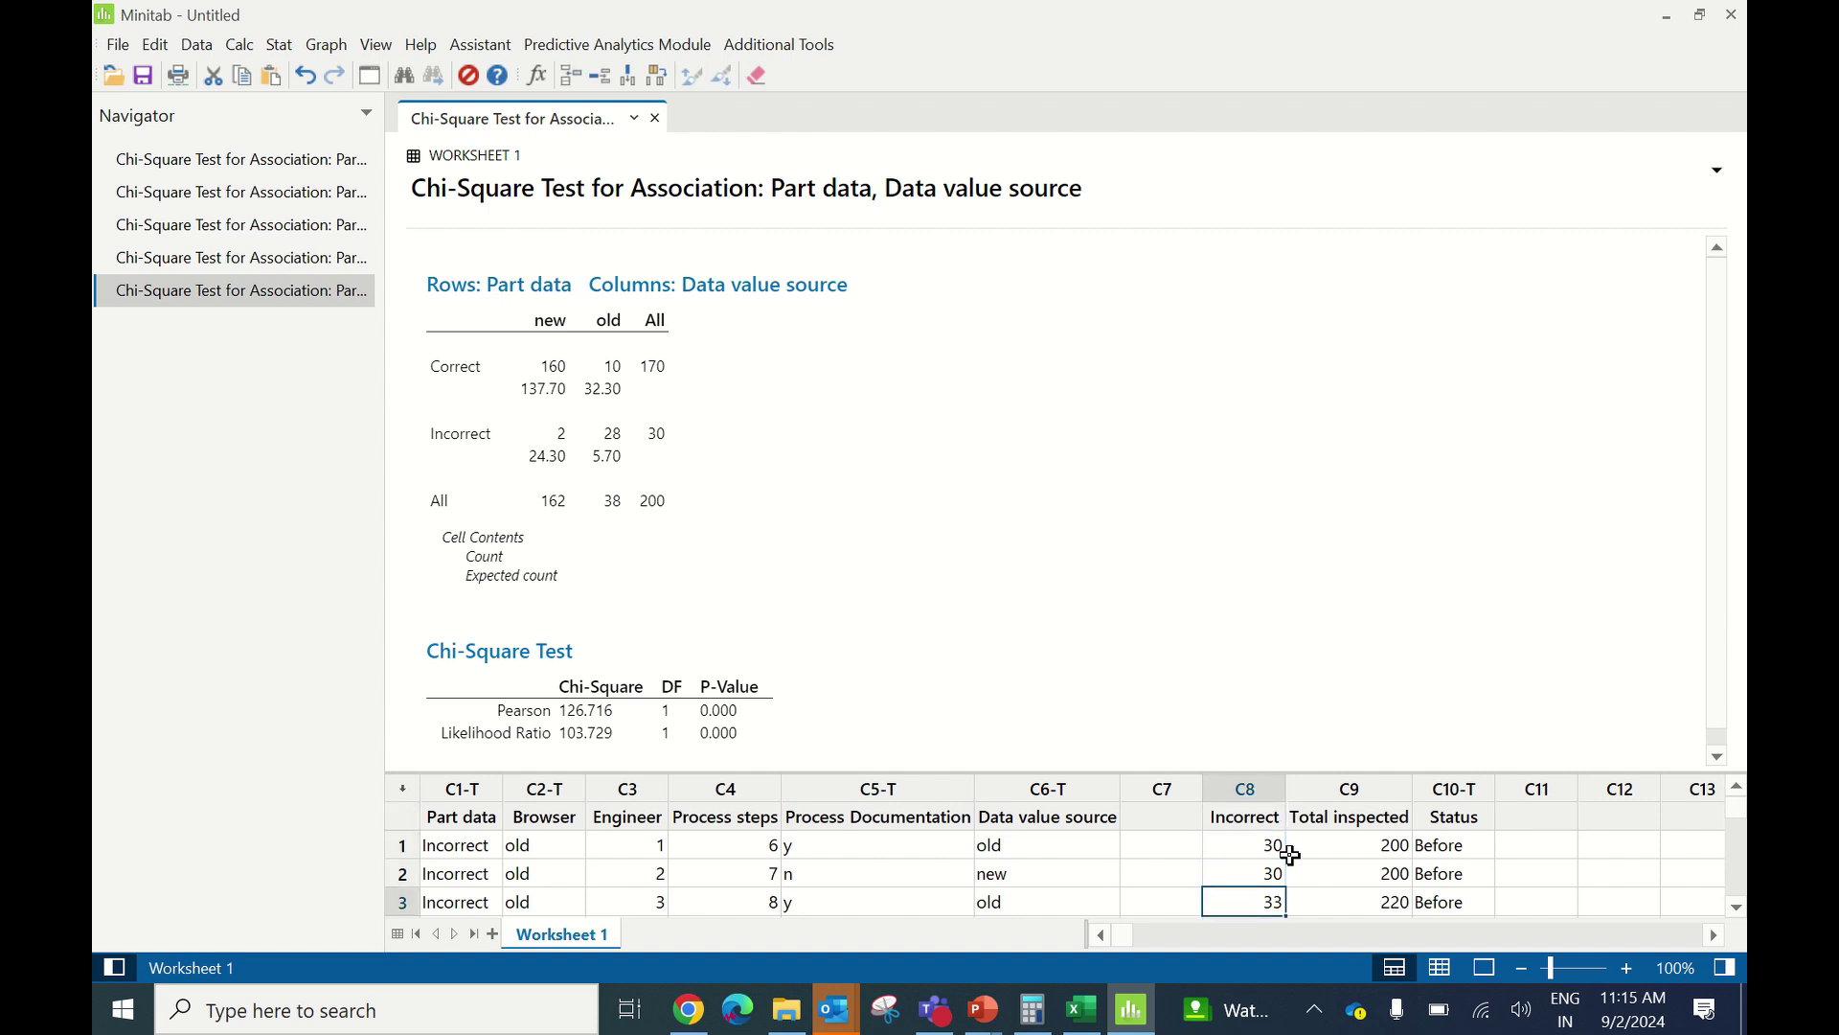
pyautogui.press('Down')
pyautogui.press('Down')
pyautogui.press('Down')
pyautogui.press('Down')
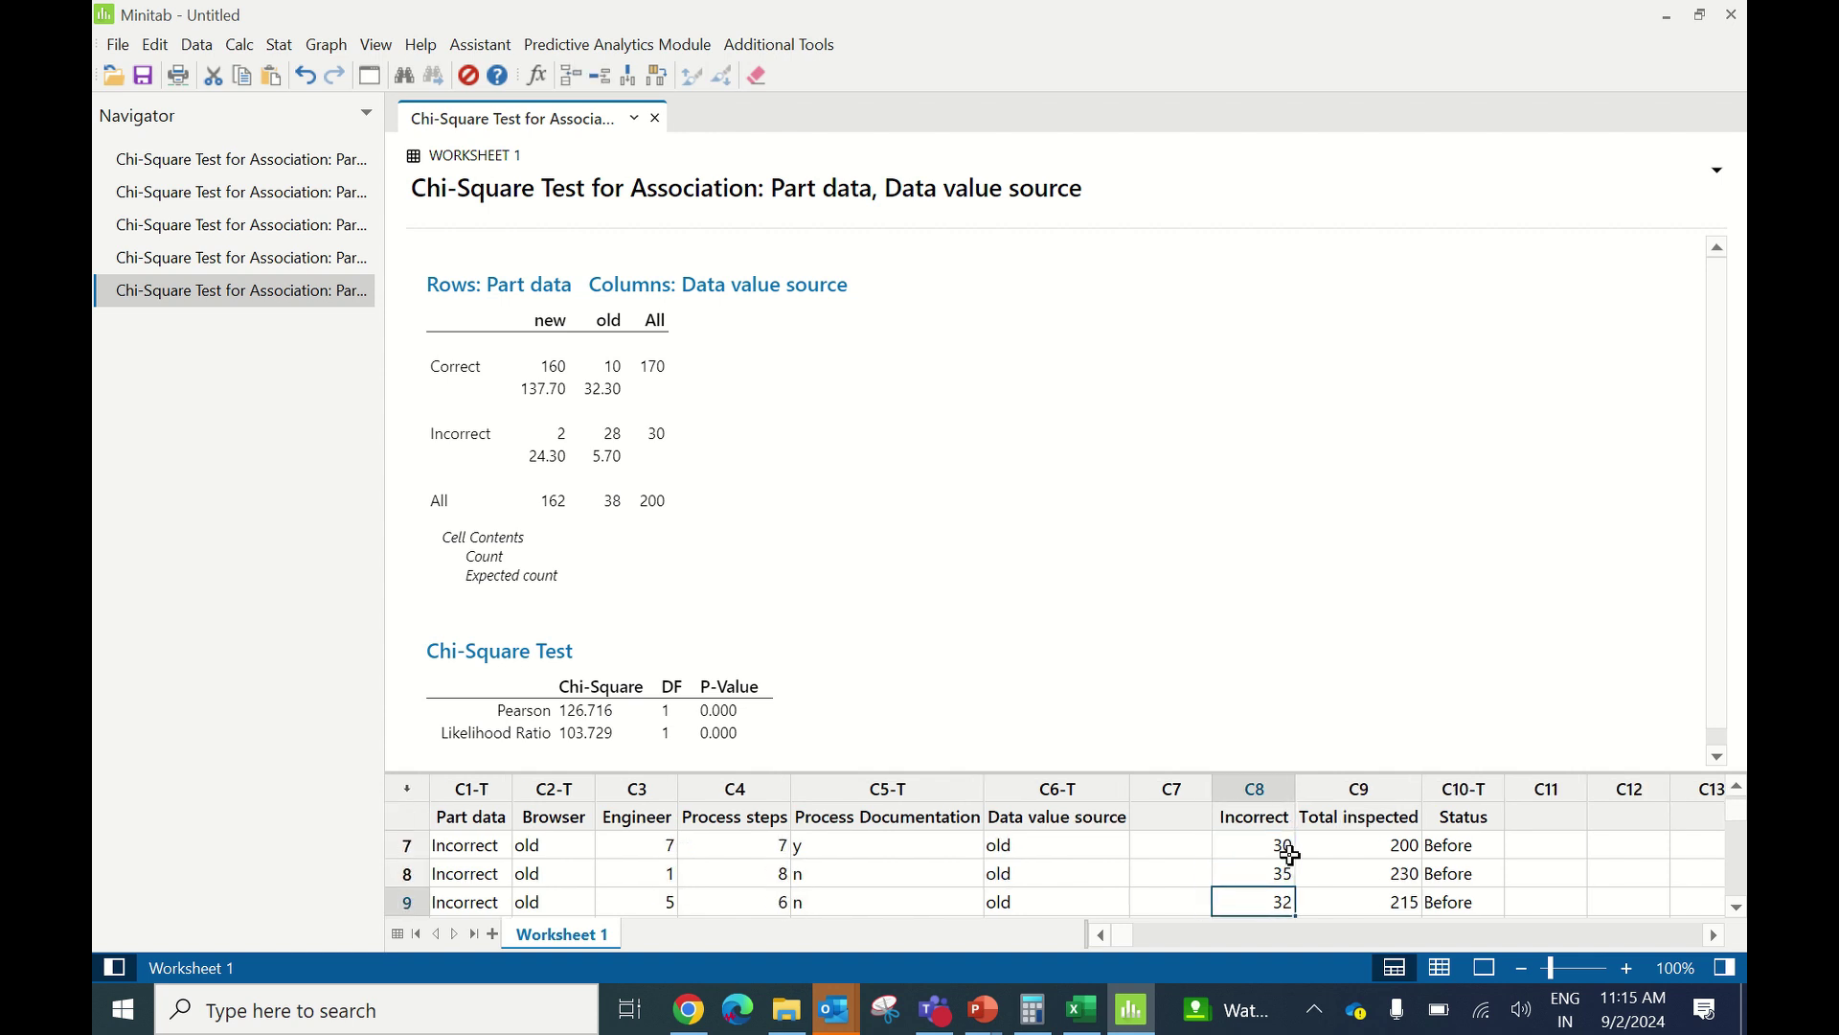
pyautogui.press('Down')
pyautogui.press('Down')
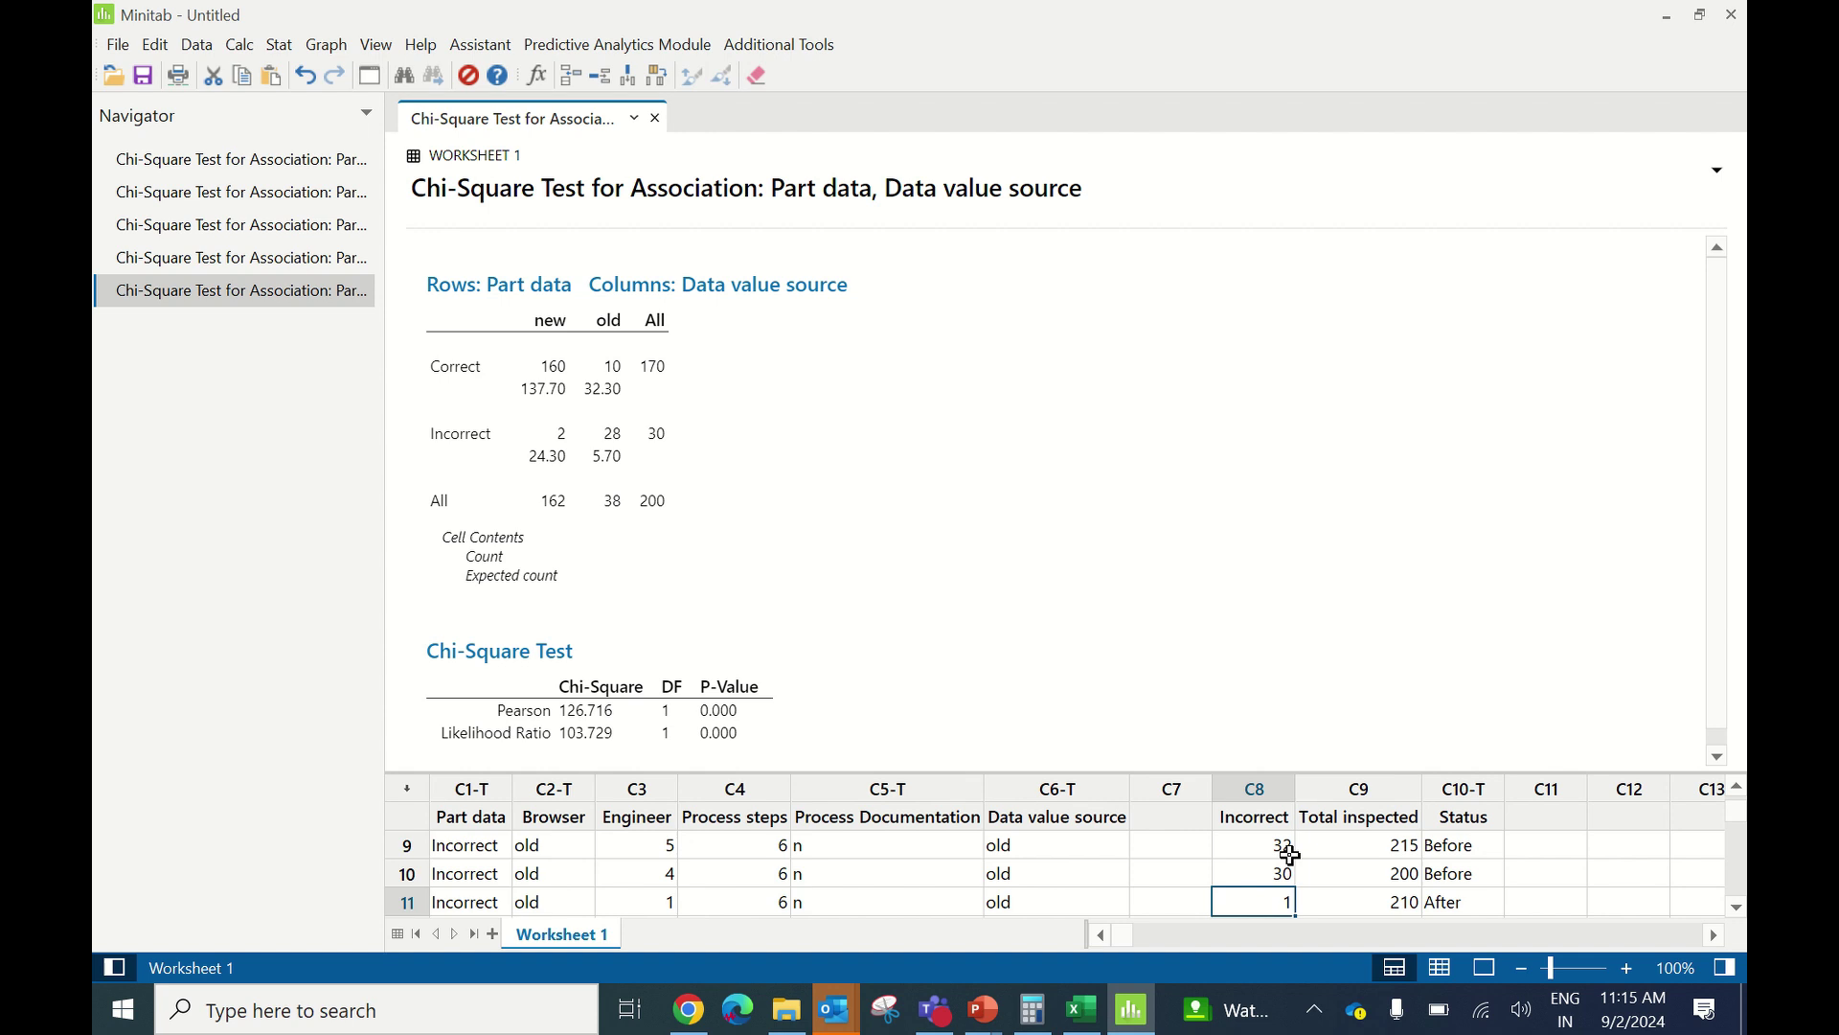
pyautogui.press('Right')
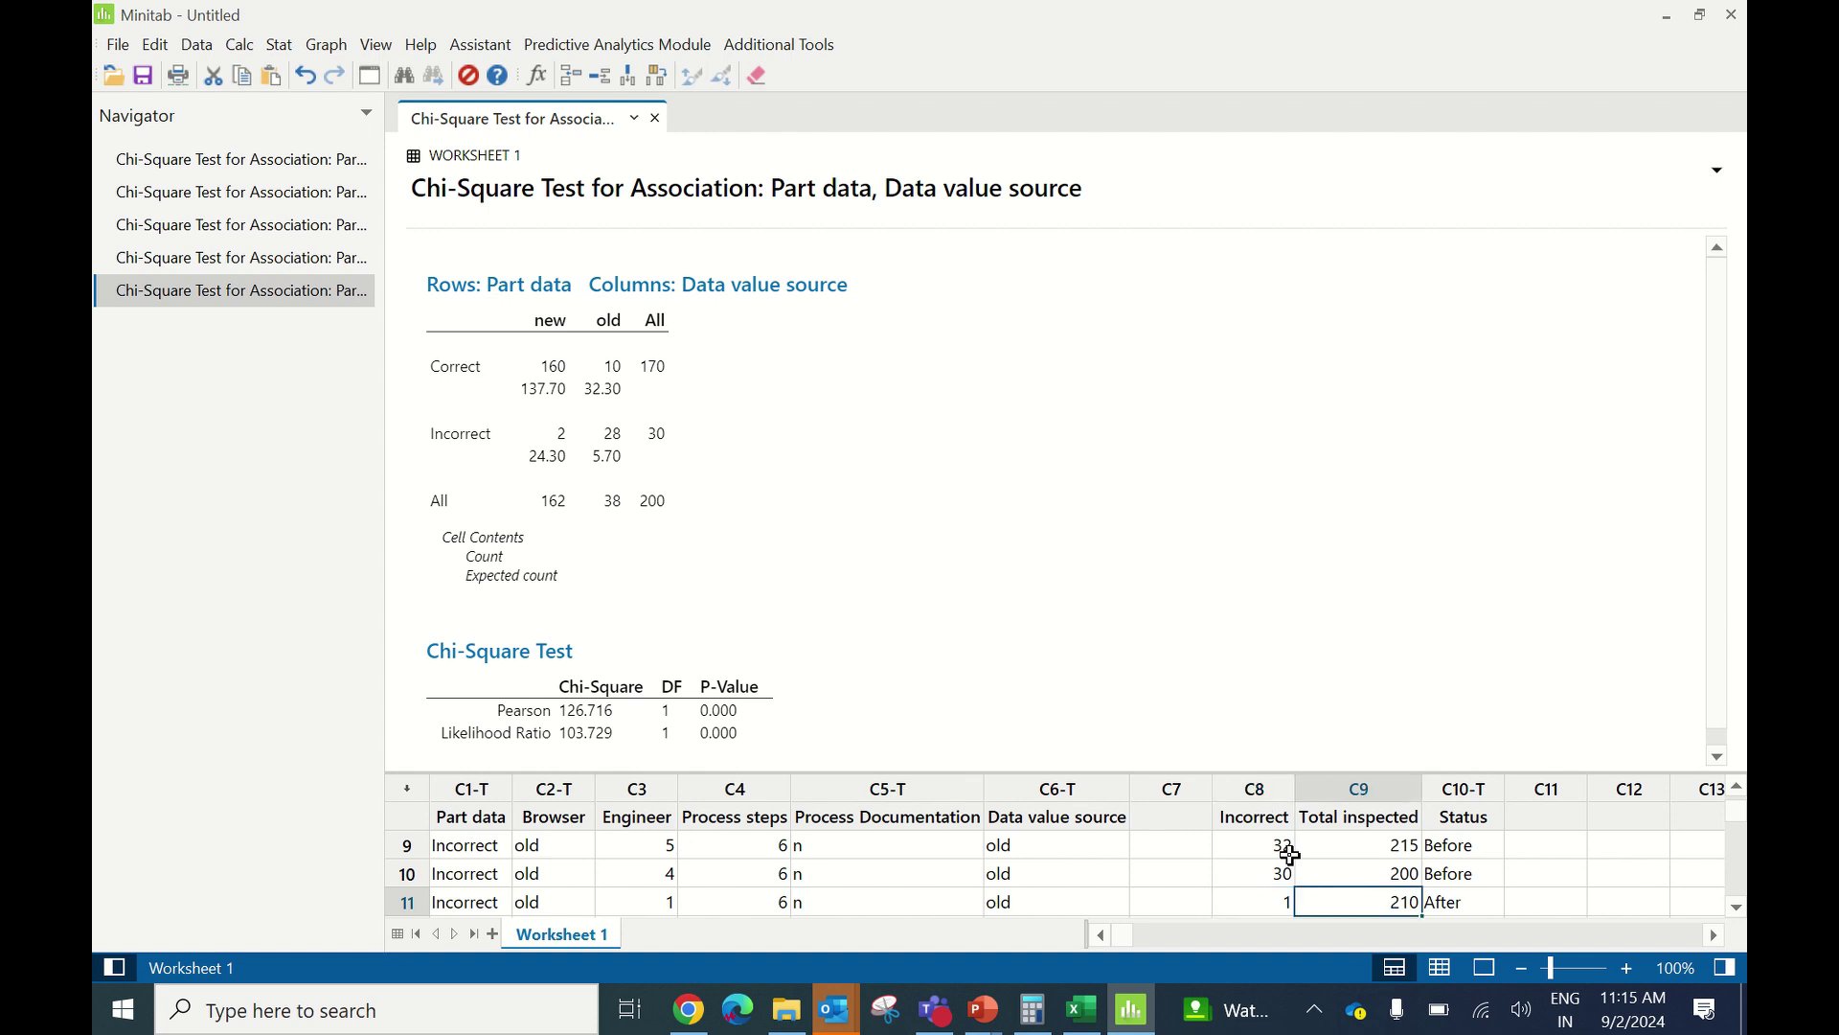
pyautogui.press('Right')
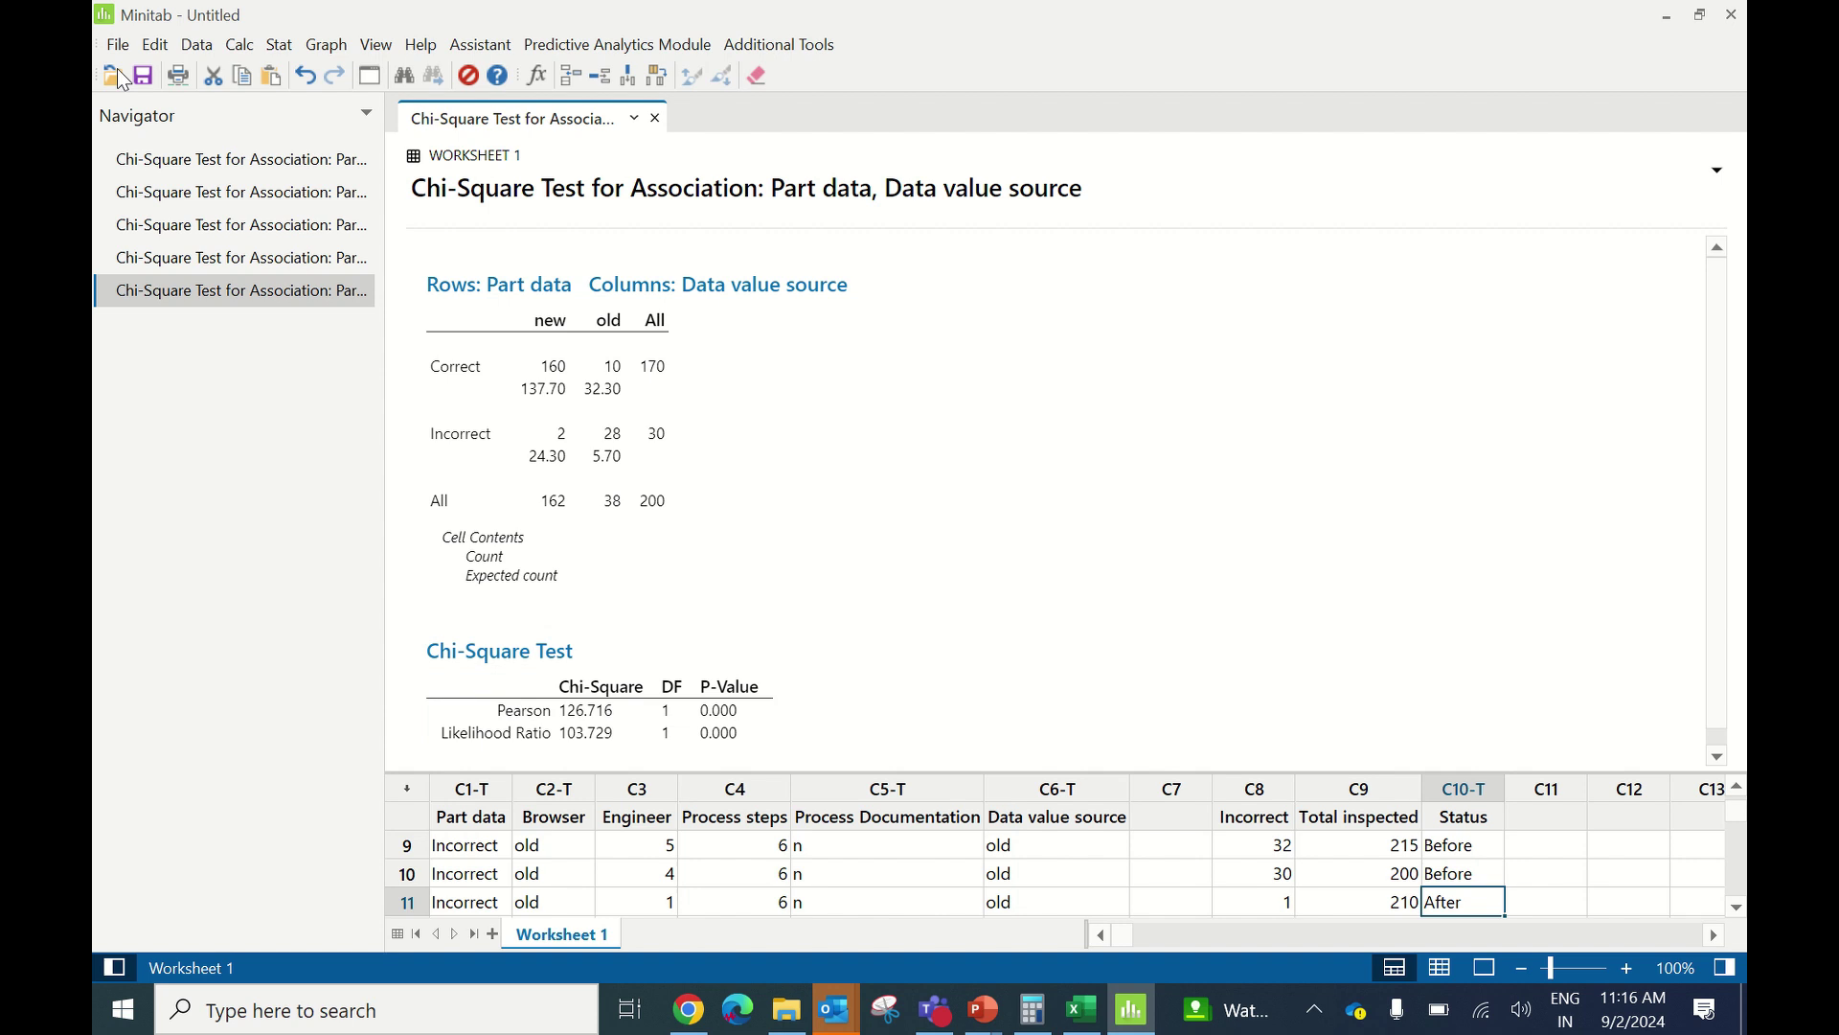
# Step: Start a P chart of Incorrect with Total inspected as the subgroup sizes
pyautogui.click(288, 48)
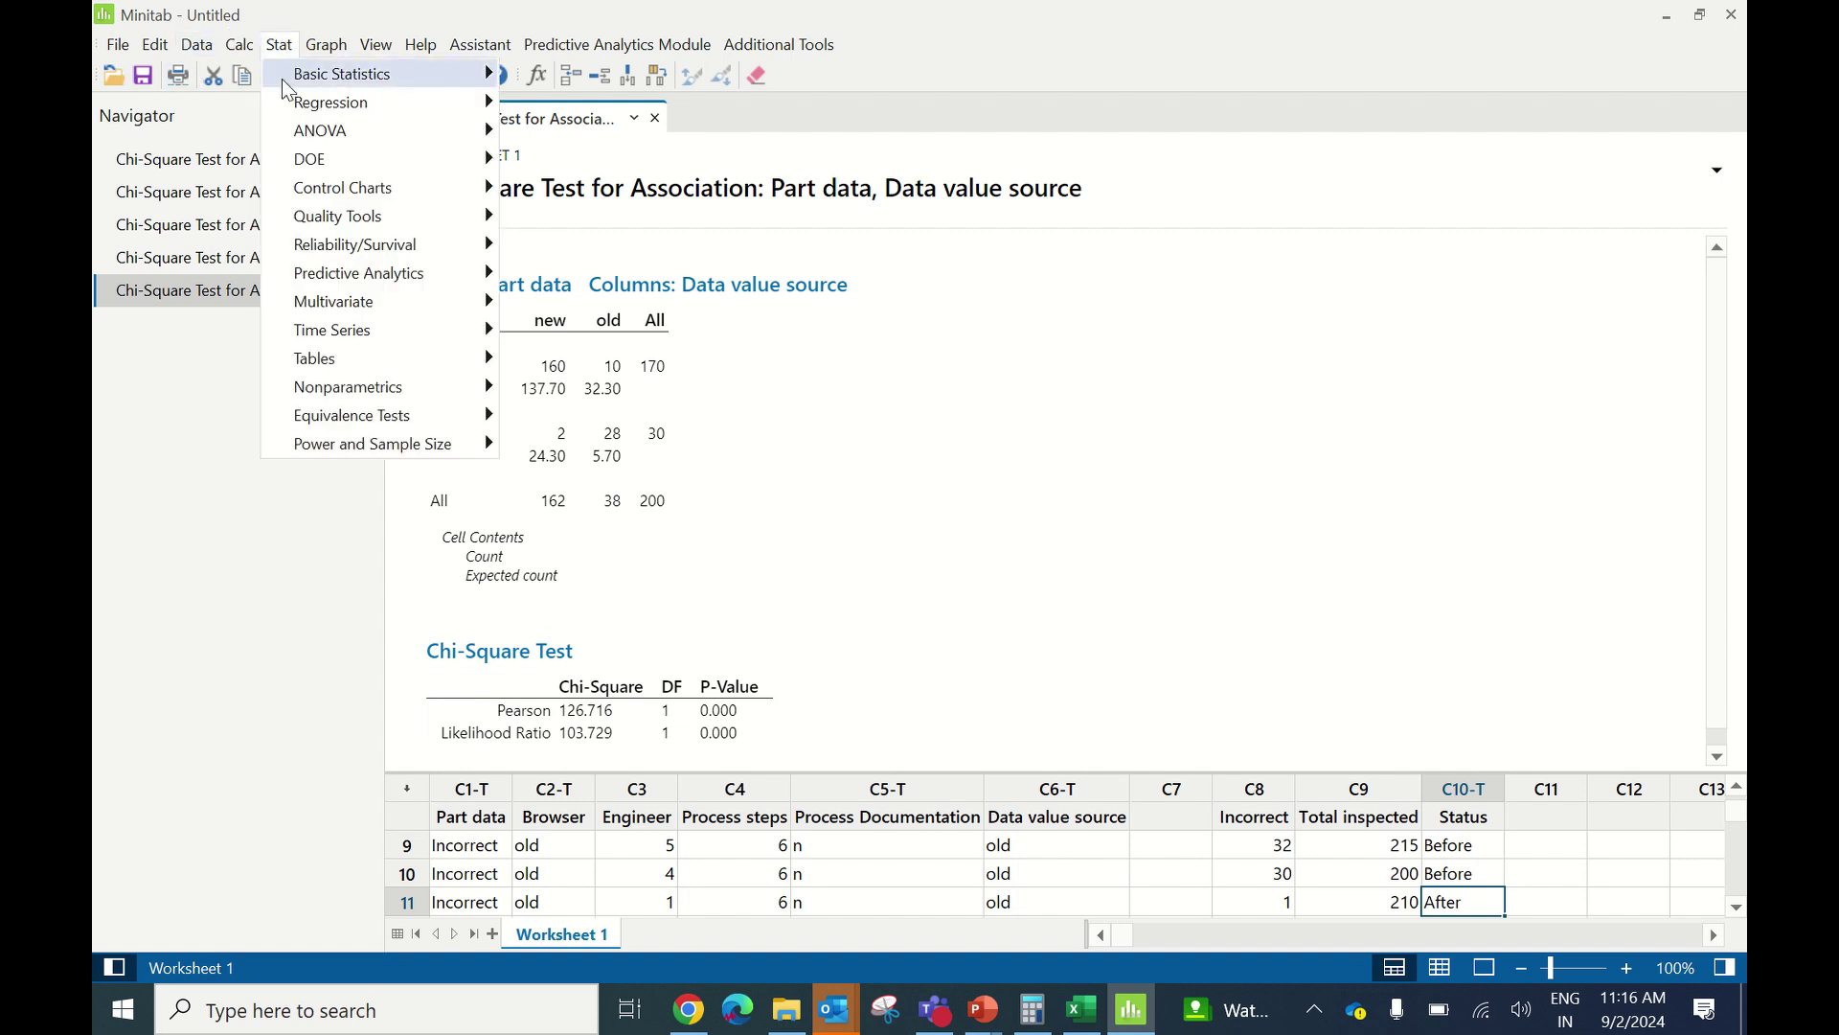
pyautogui.moveTo(328, 199)
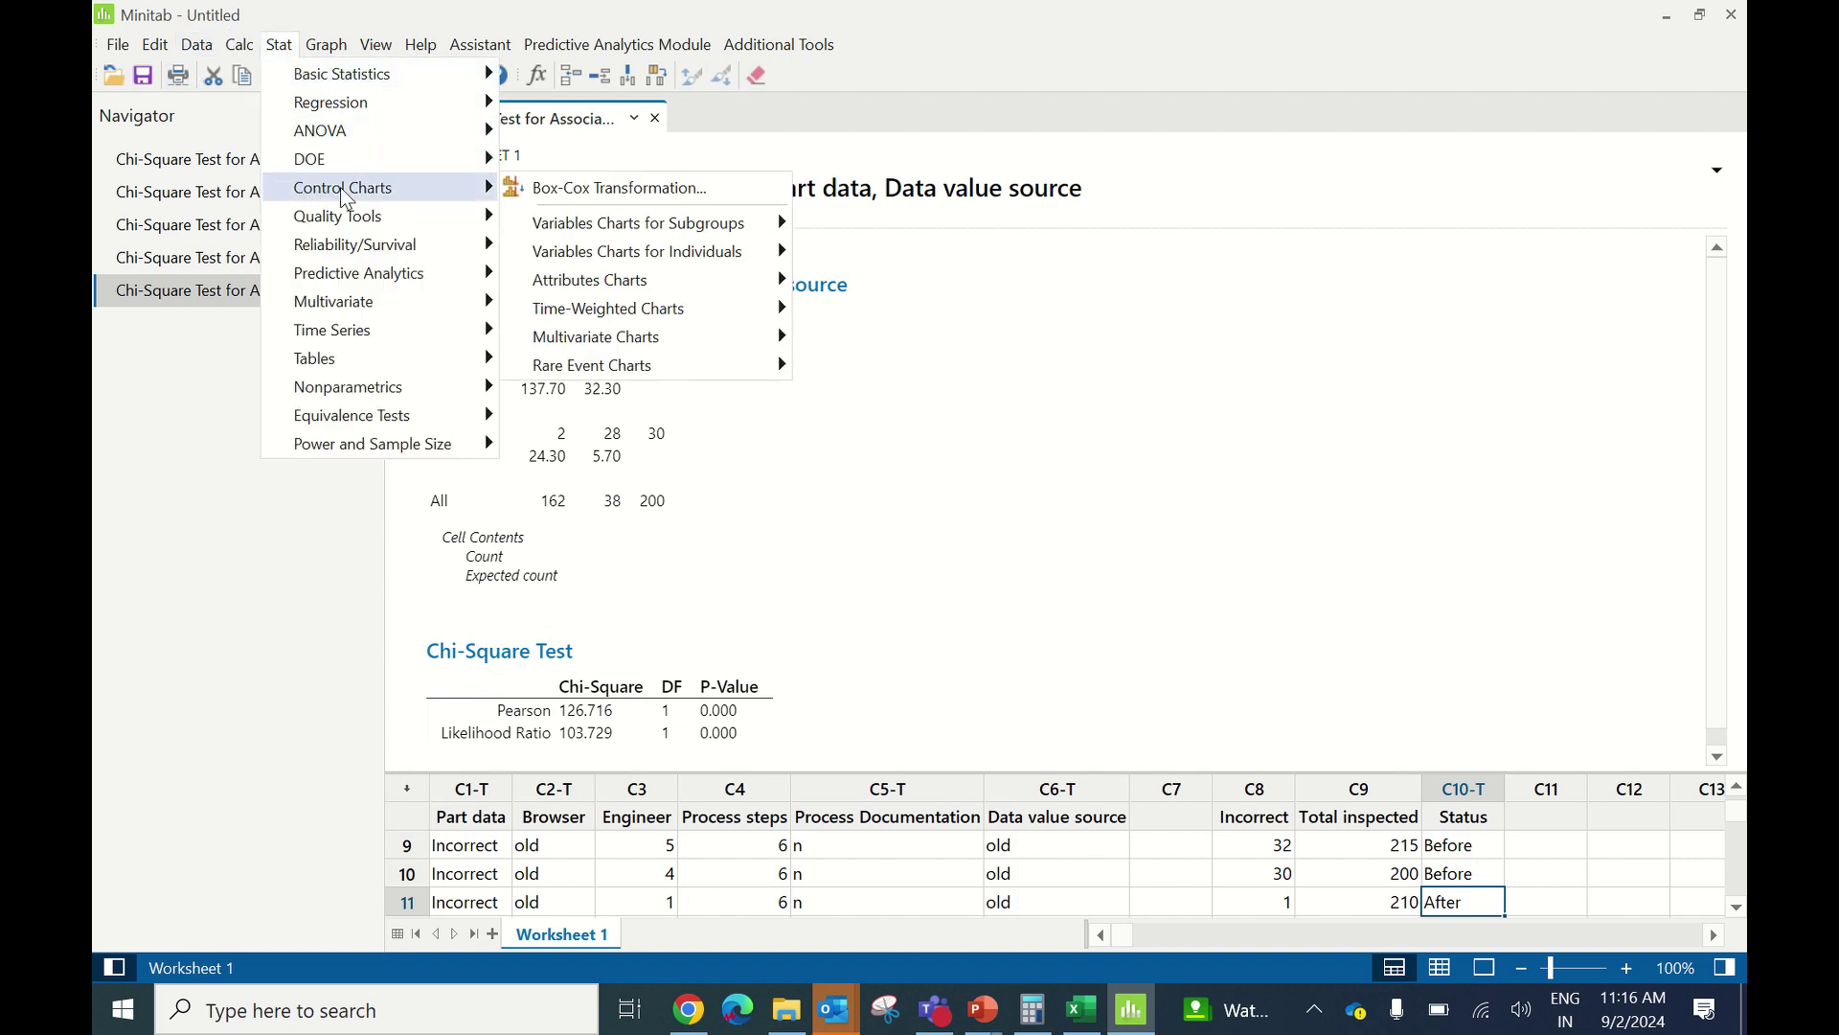
pyautogui.moveTo(622, 282)
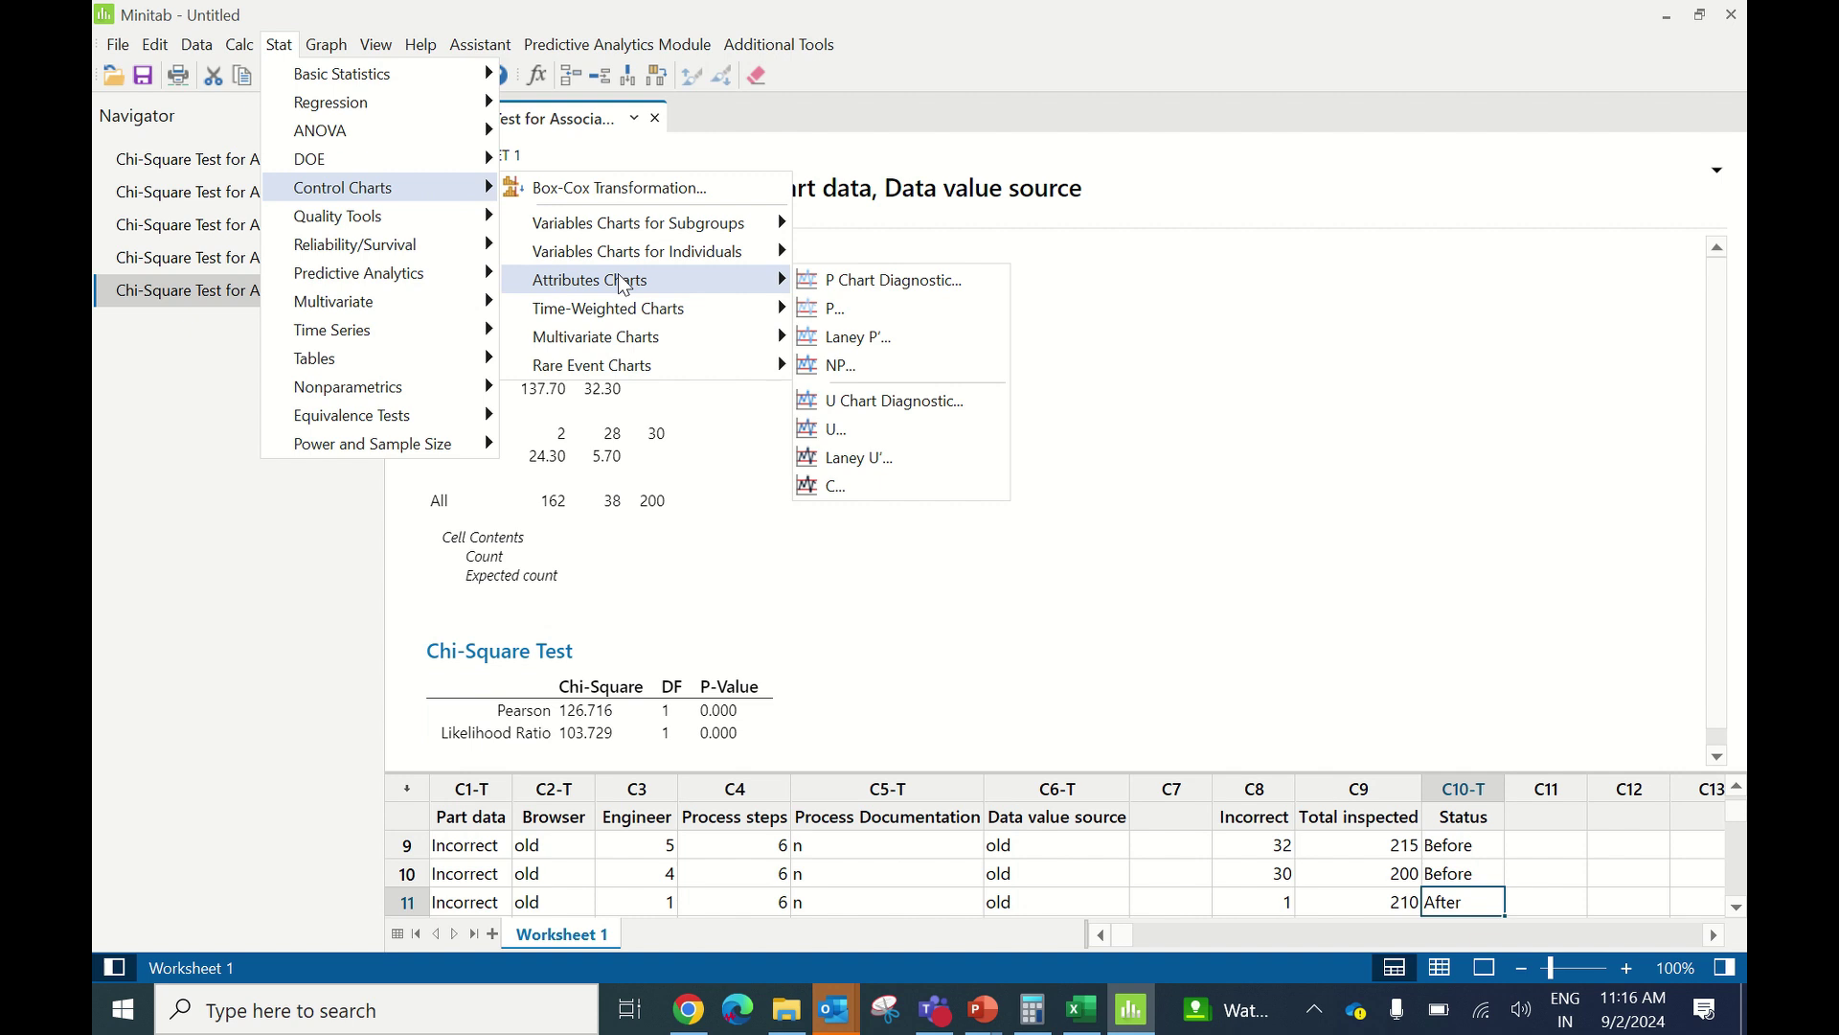
pyautogui.click(922, 311)
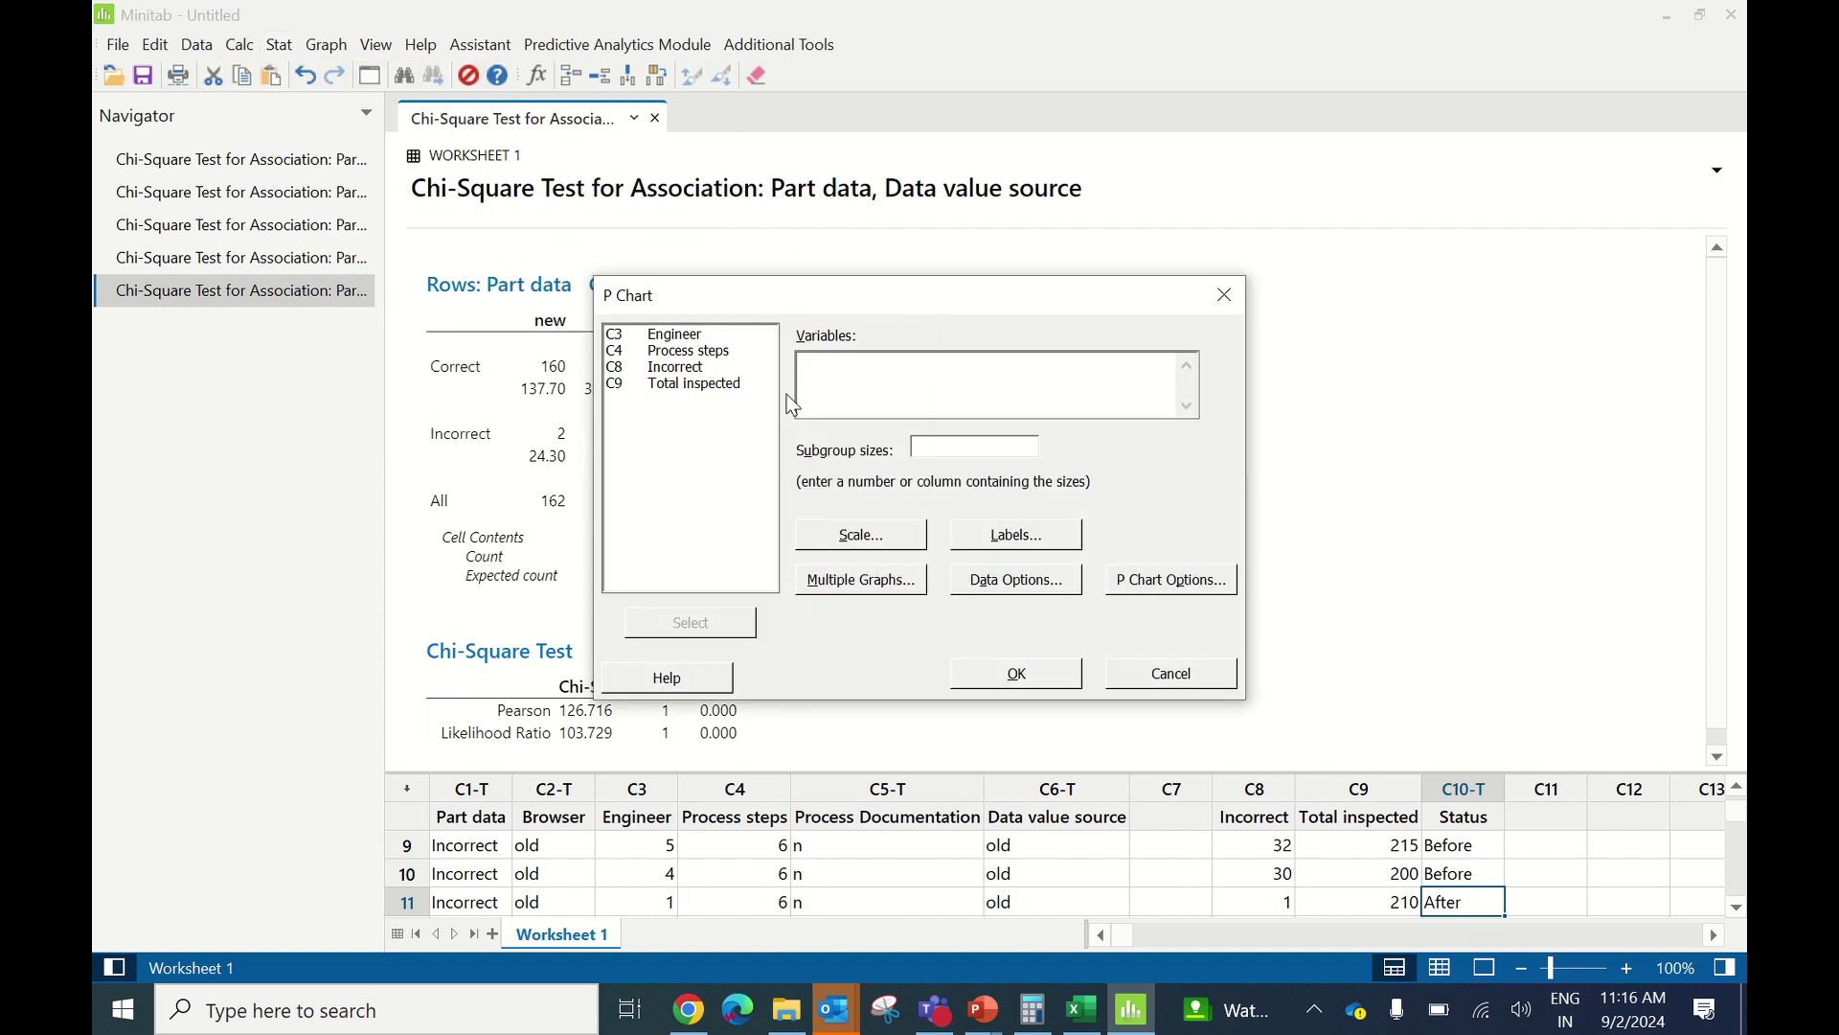
pyautogui.doubleClick(701, 370)
pyautogui.click(952, 450)
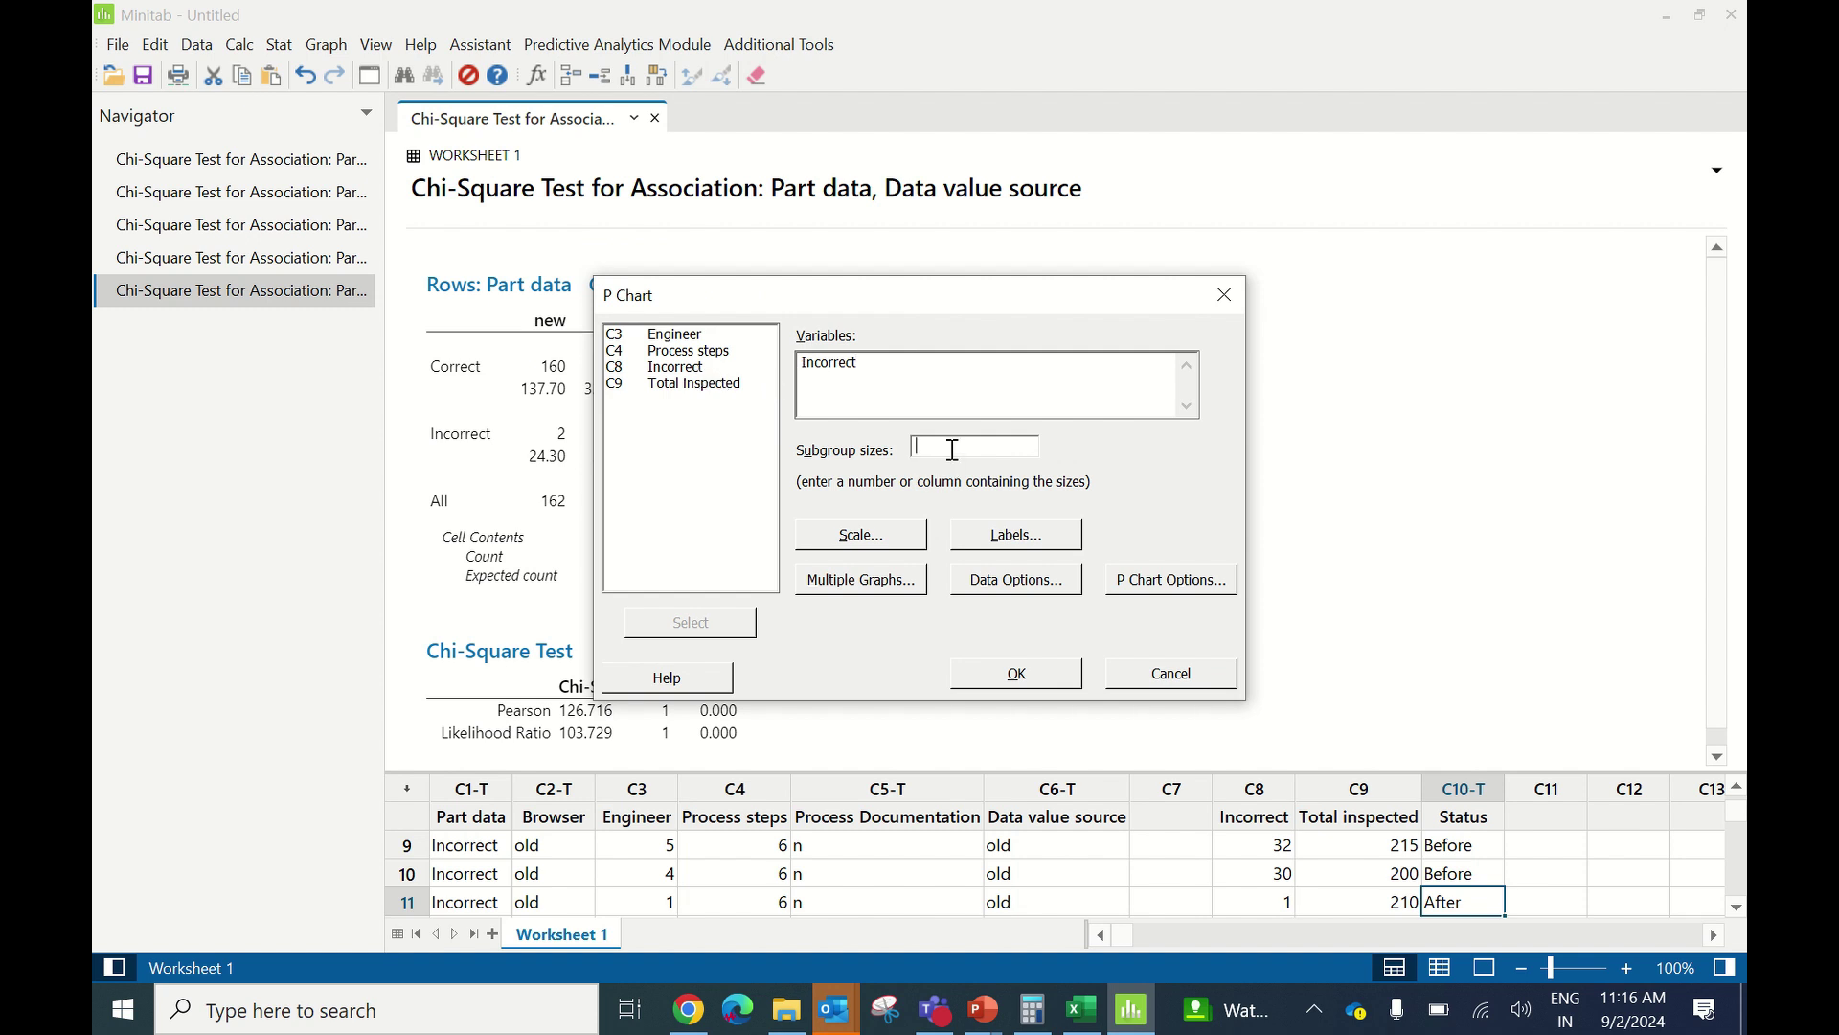
pyautogui.doubleClick(684, 385)
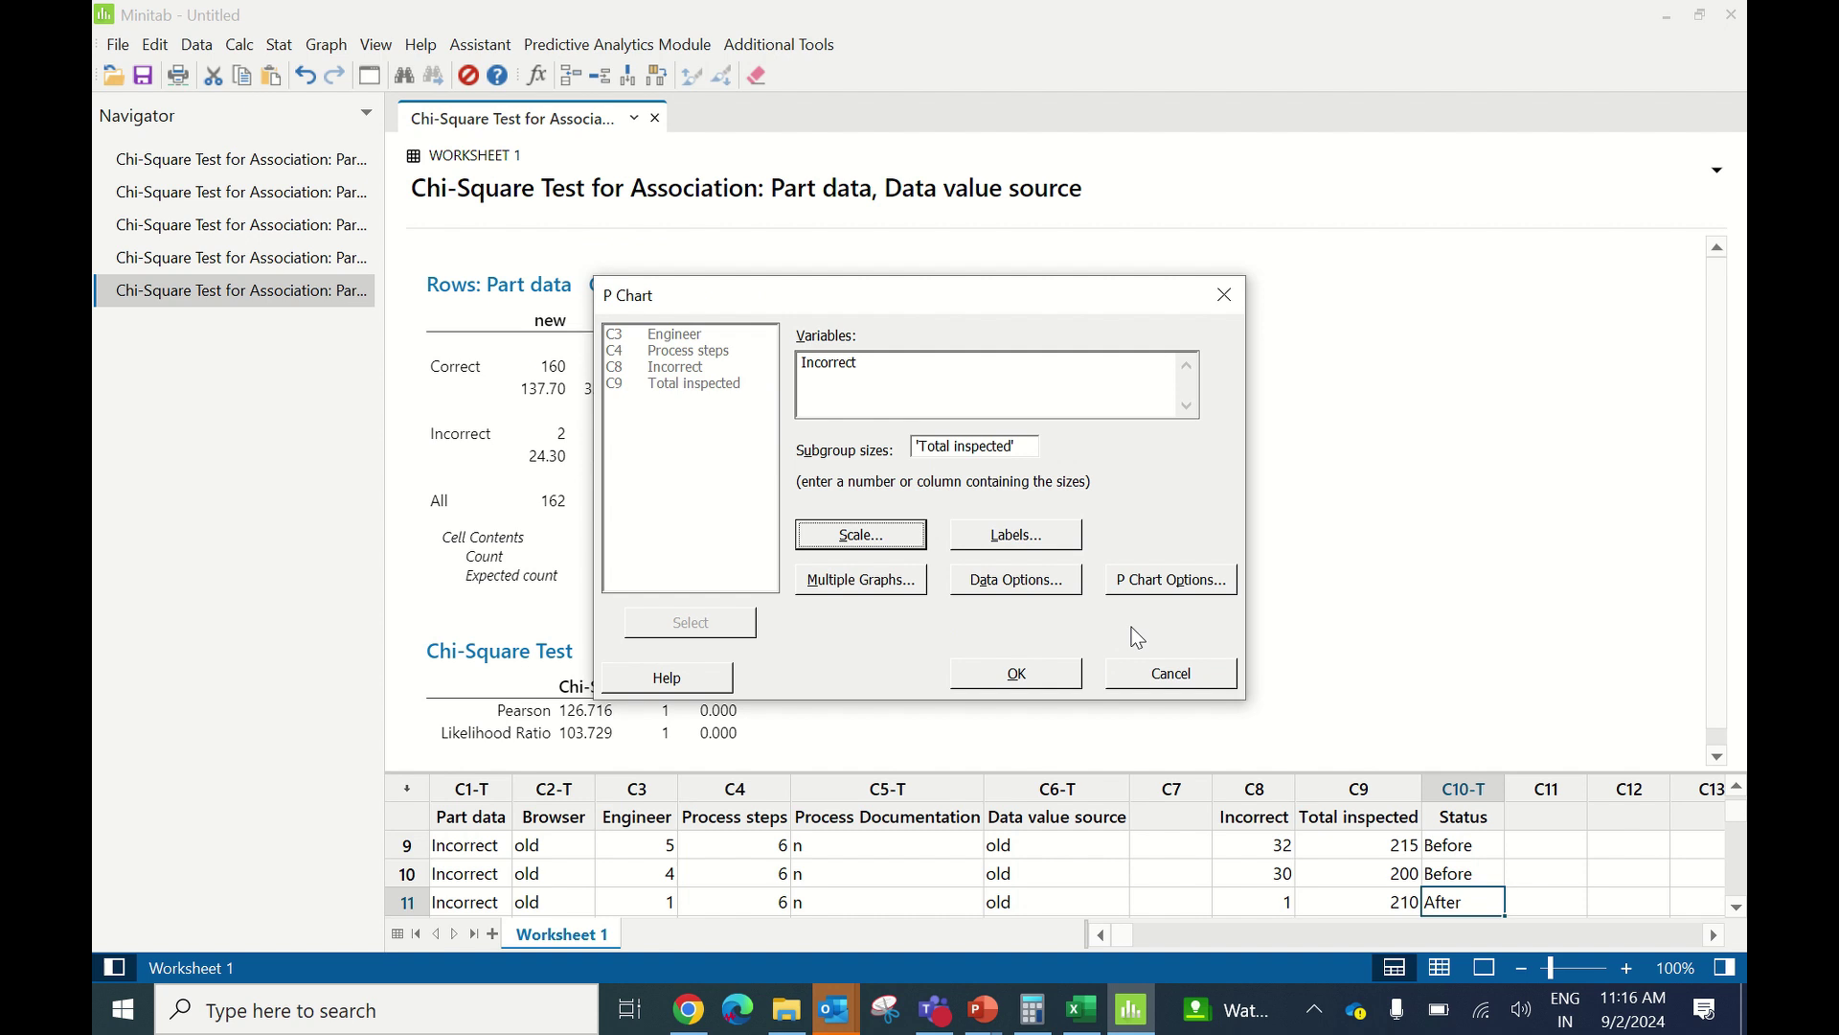
# Step: Define chart stages by Status in P Chart Options and create the chart
pyautogui.click(1159, 591)
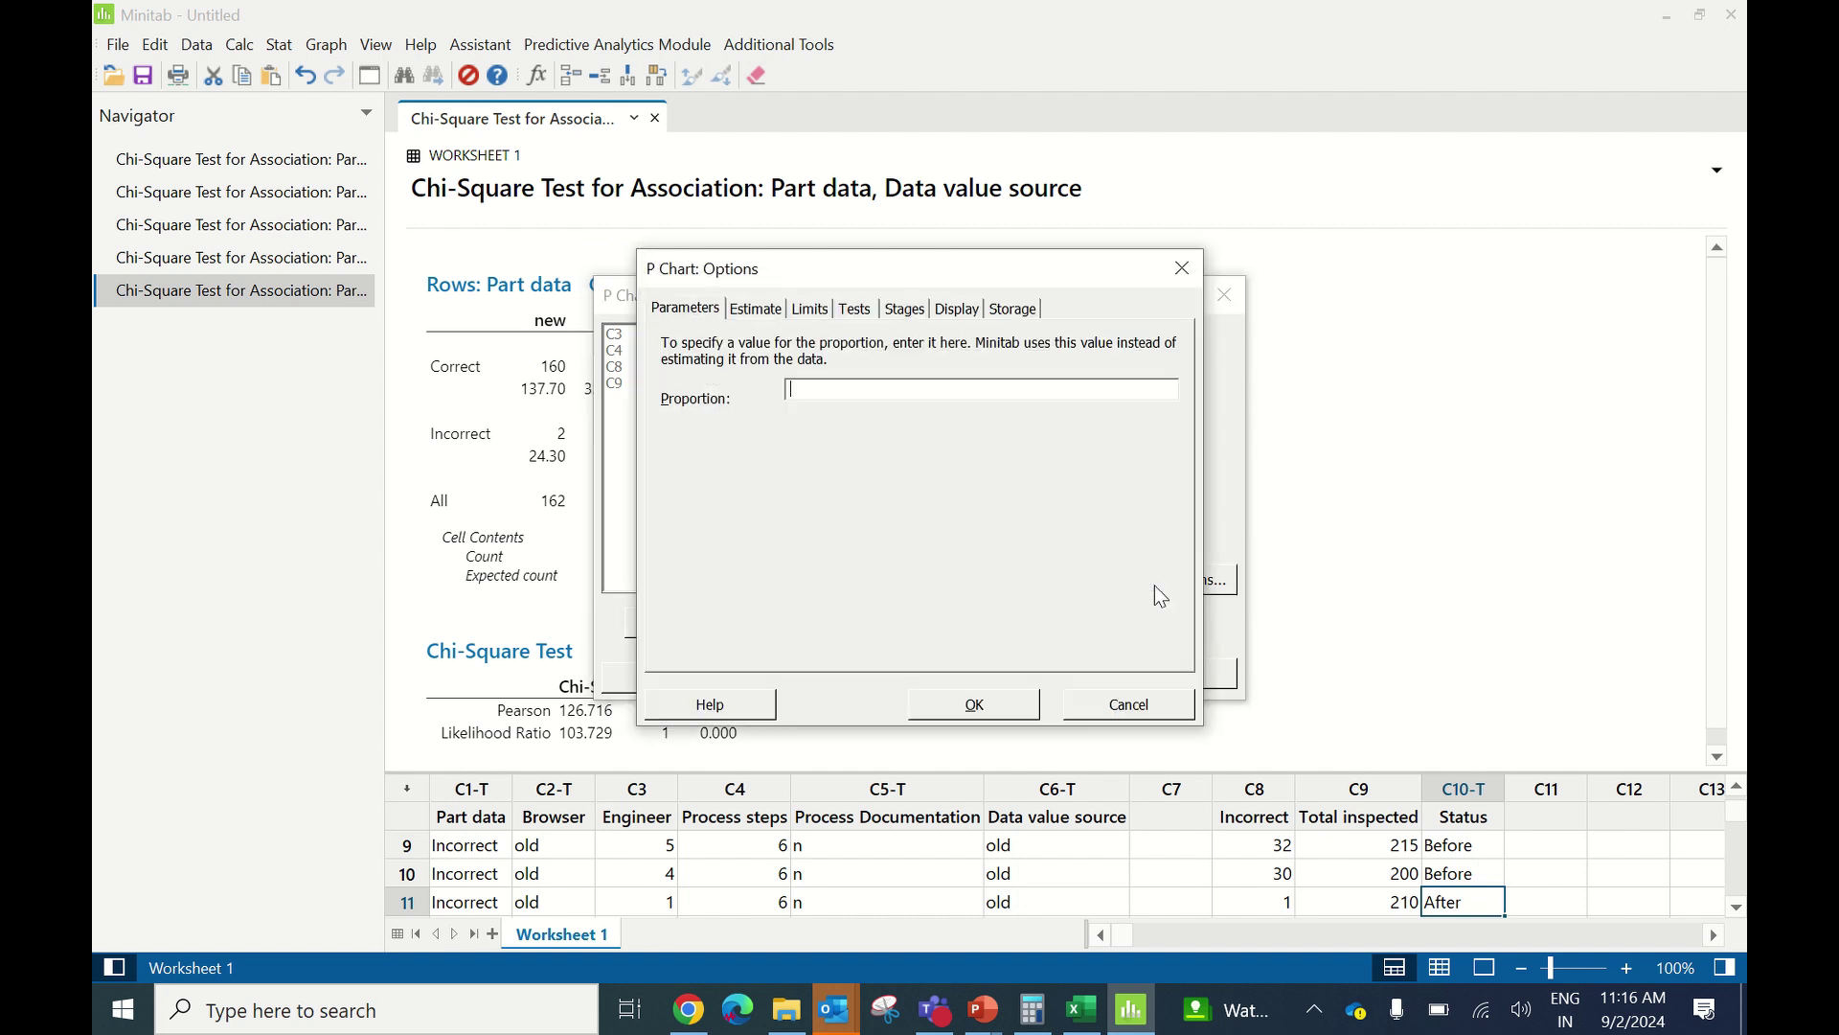
pyautogui.click(901, 311)
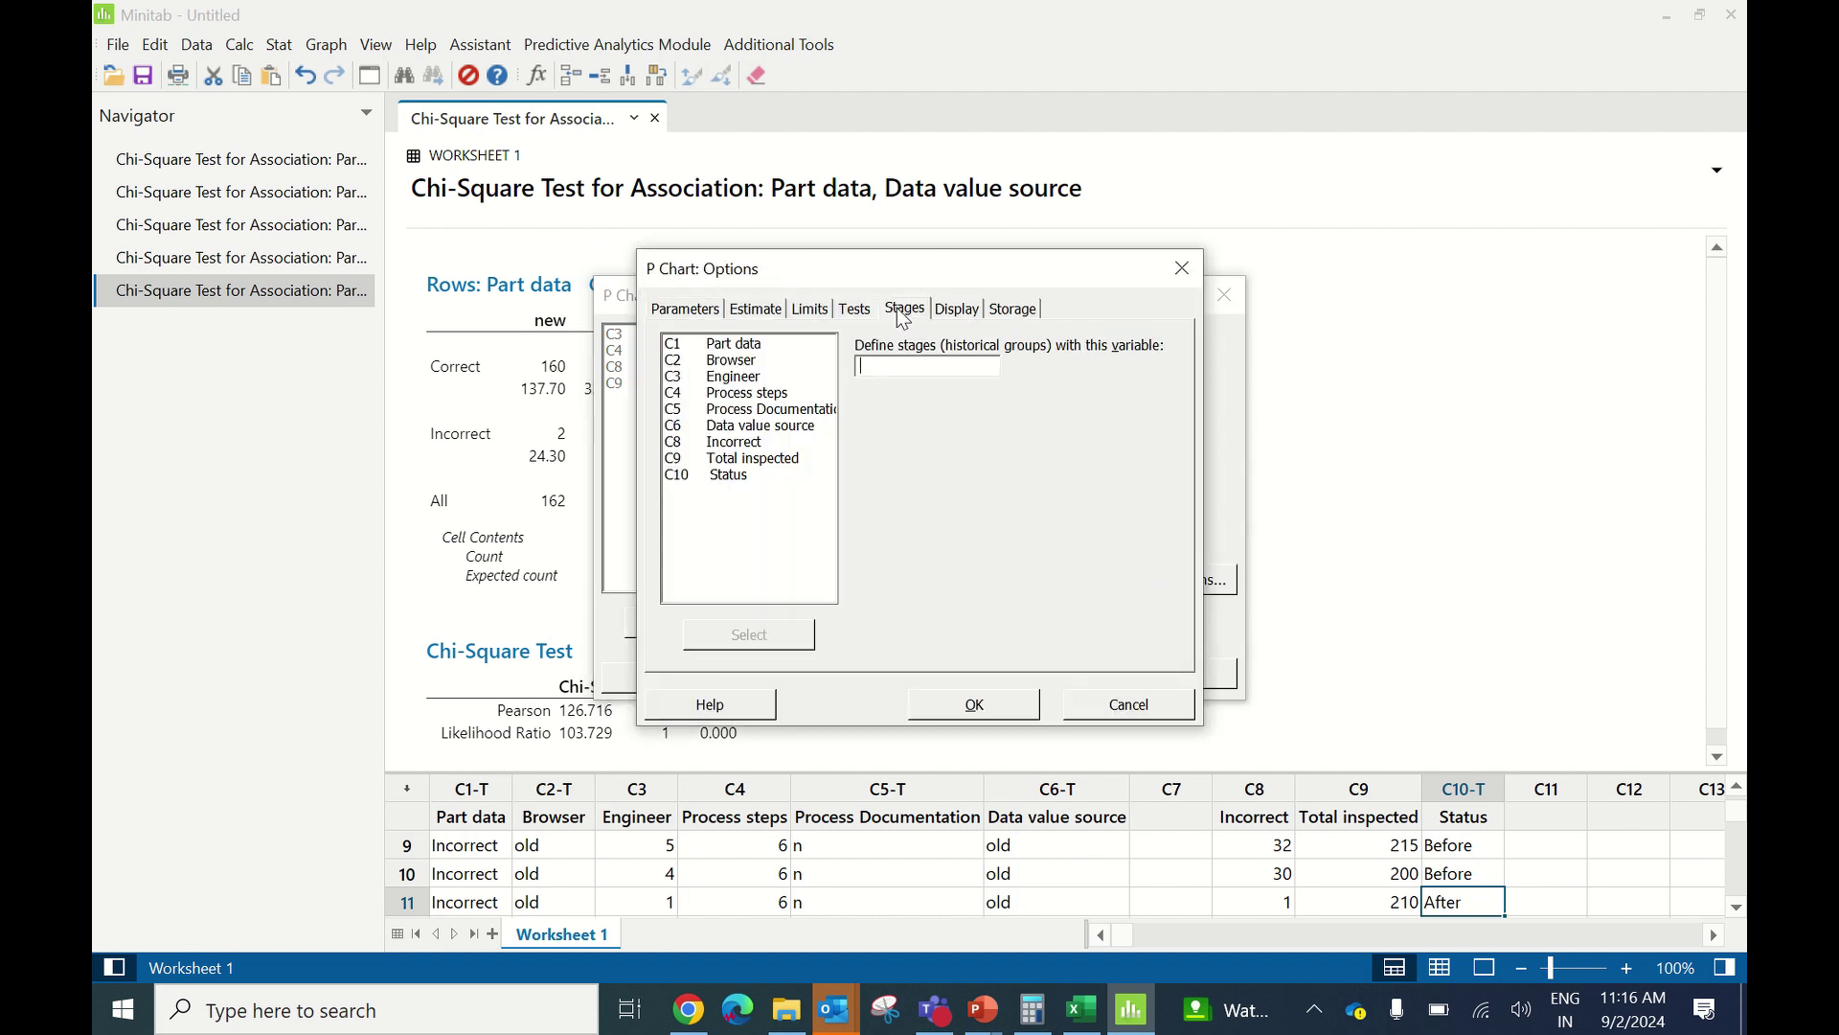
pyautogui.doubleClick(745, 479)
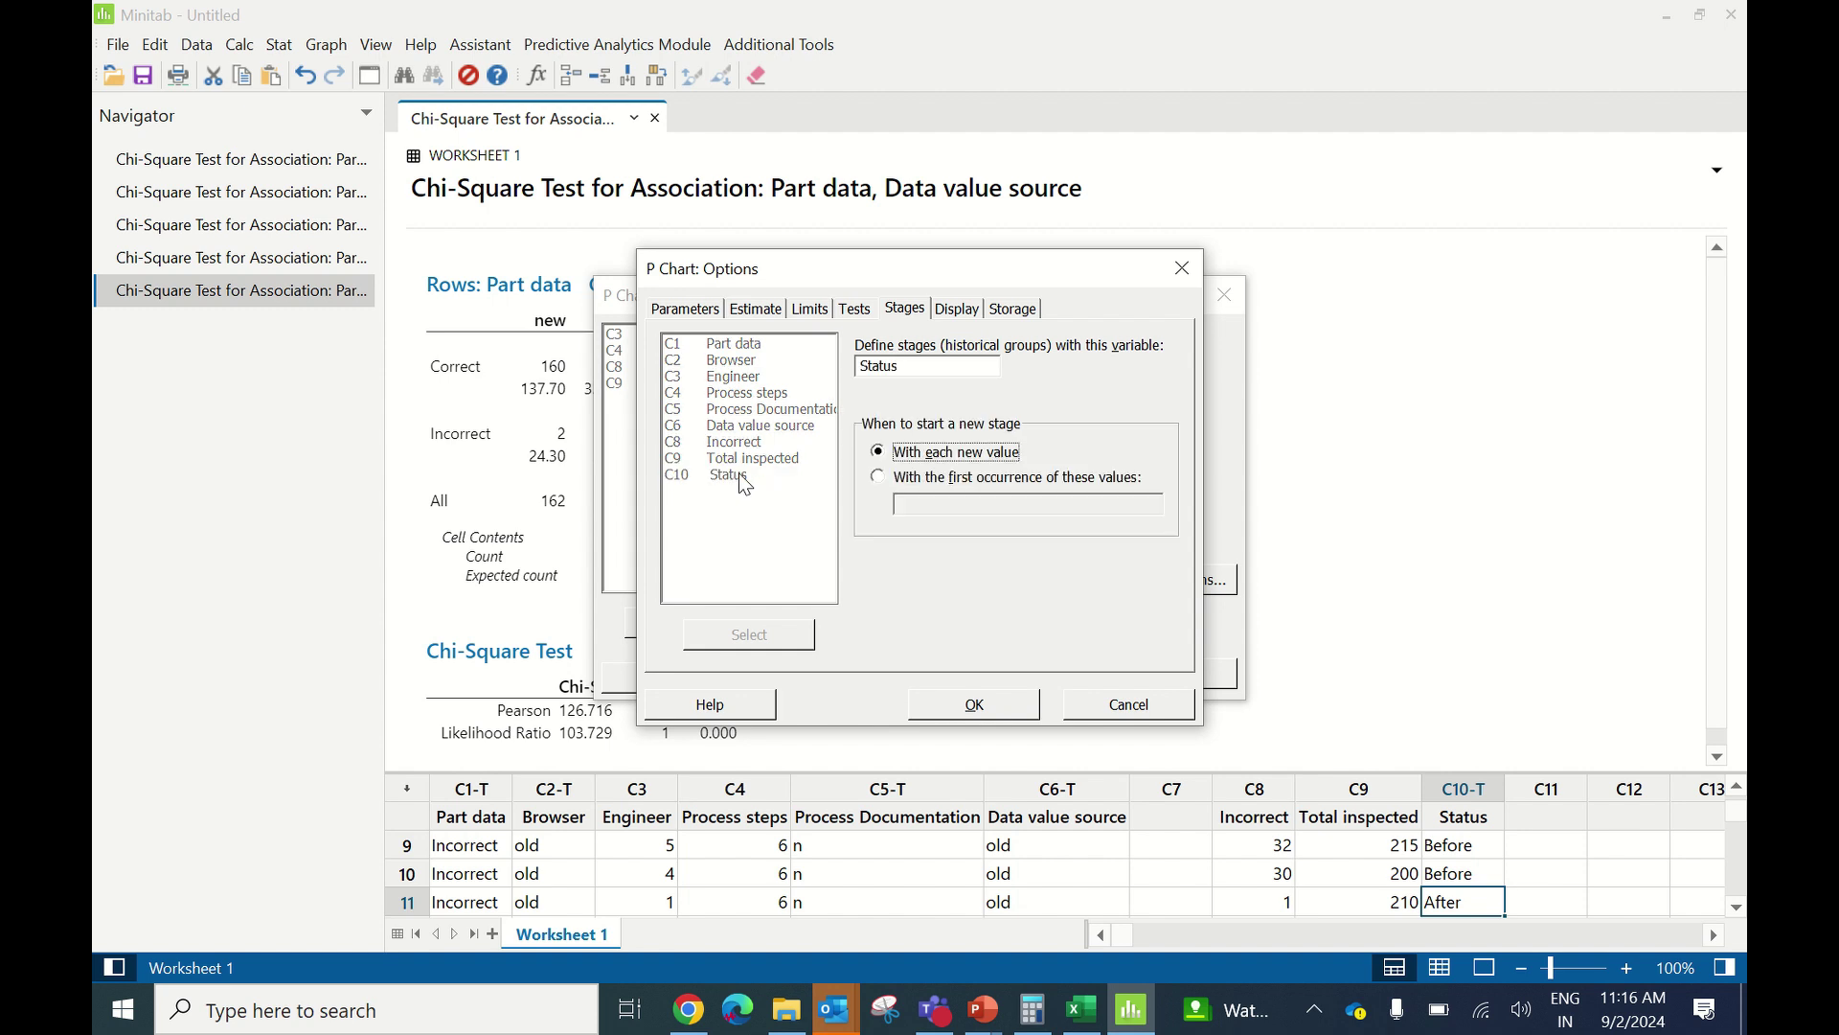
pyautogui.click(976, 704)
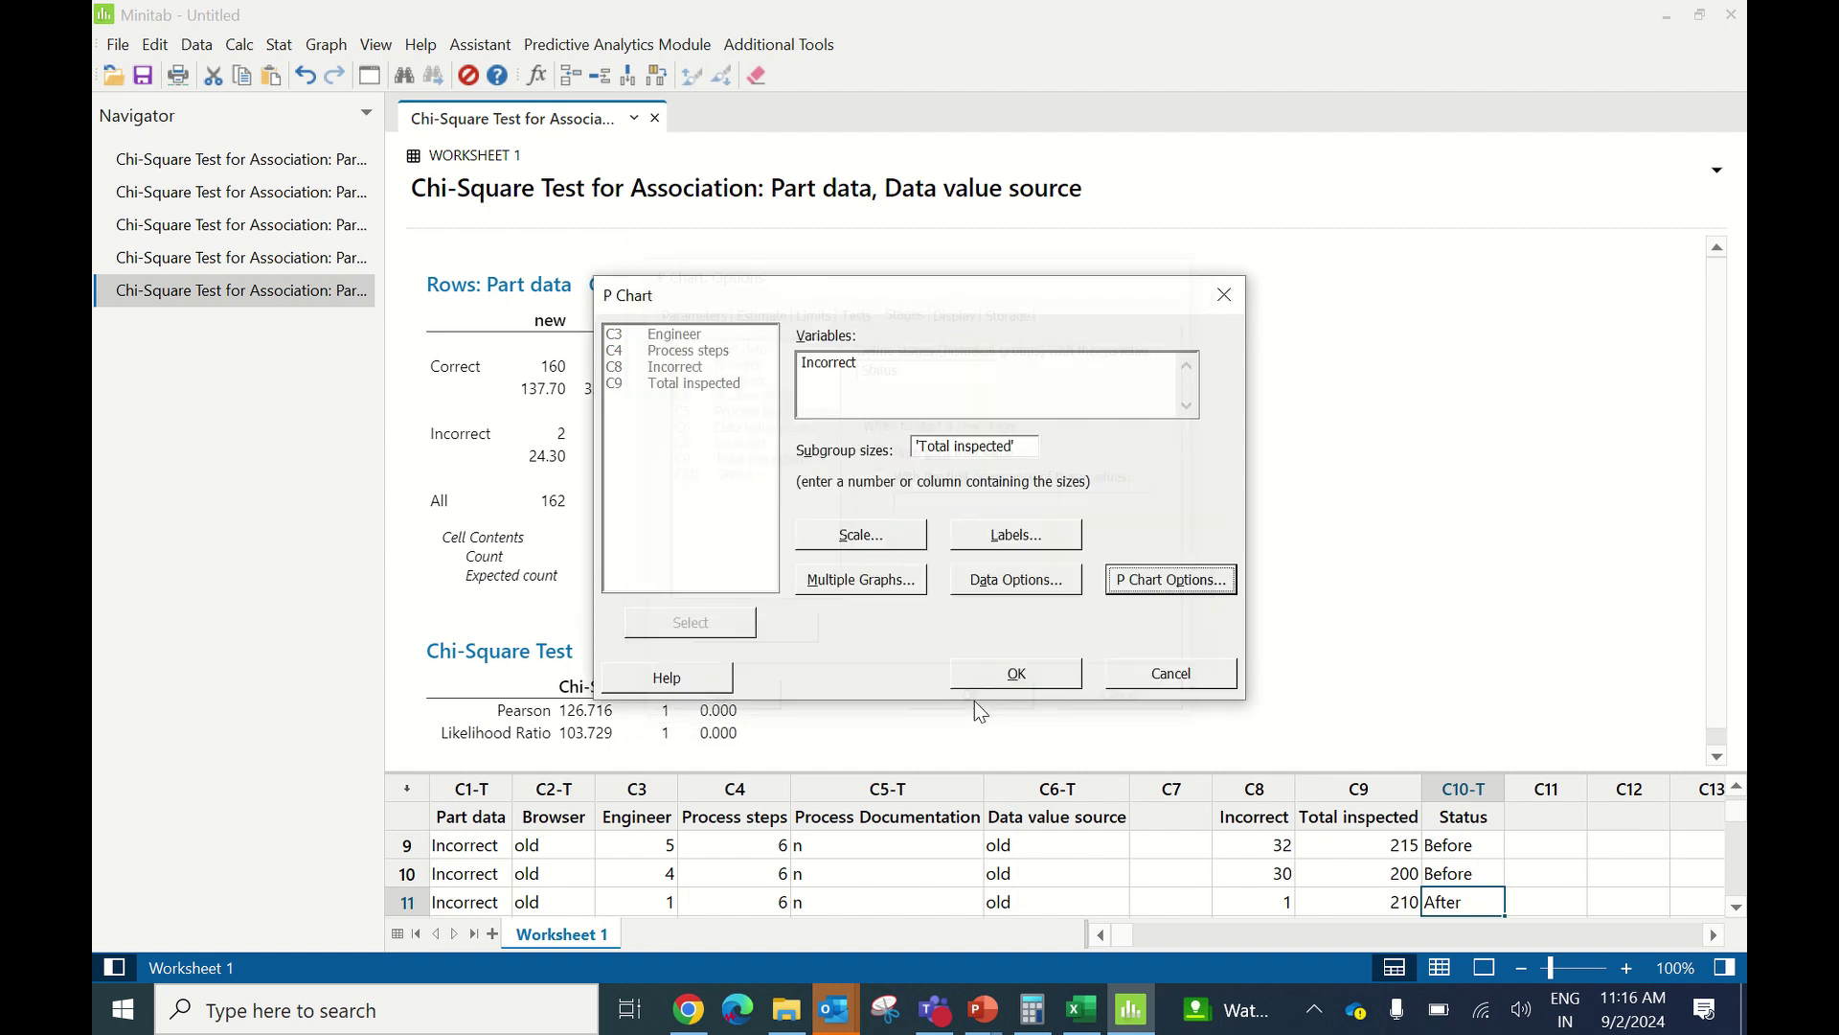
pyautogui.click(1016, 672)
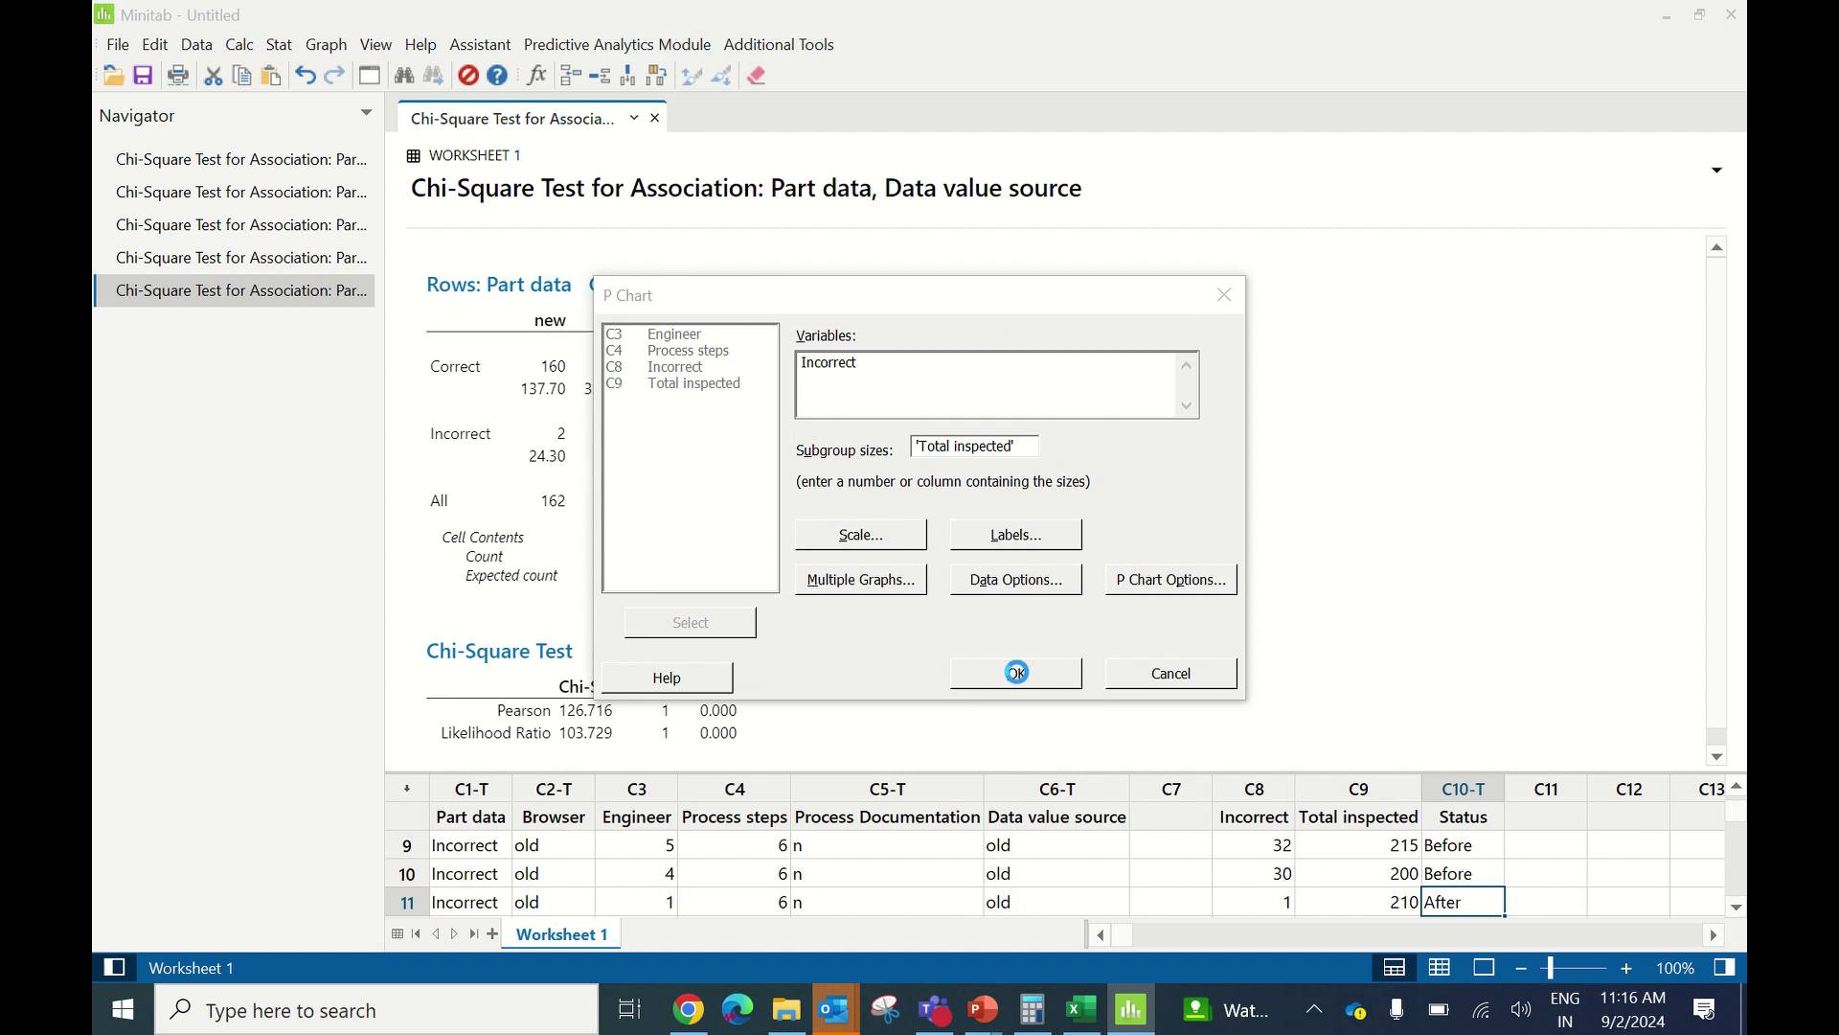